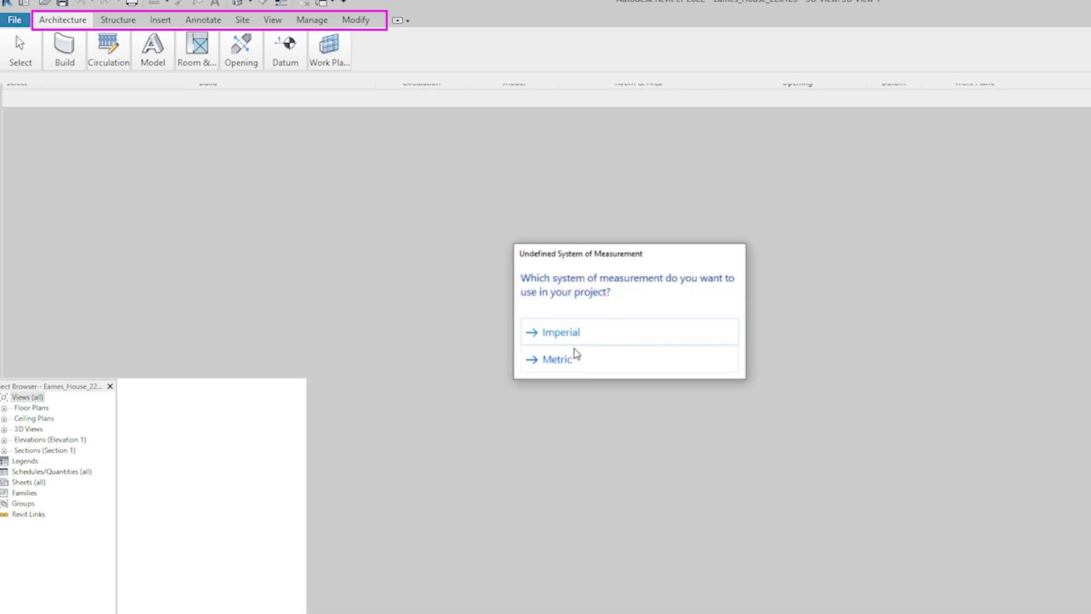
Choose Imperial units for the project and import the stringio image from the 23 ARIA 115 folder into the Level 1 plan
click(572, 334)
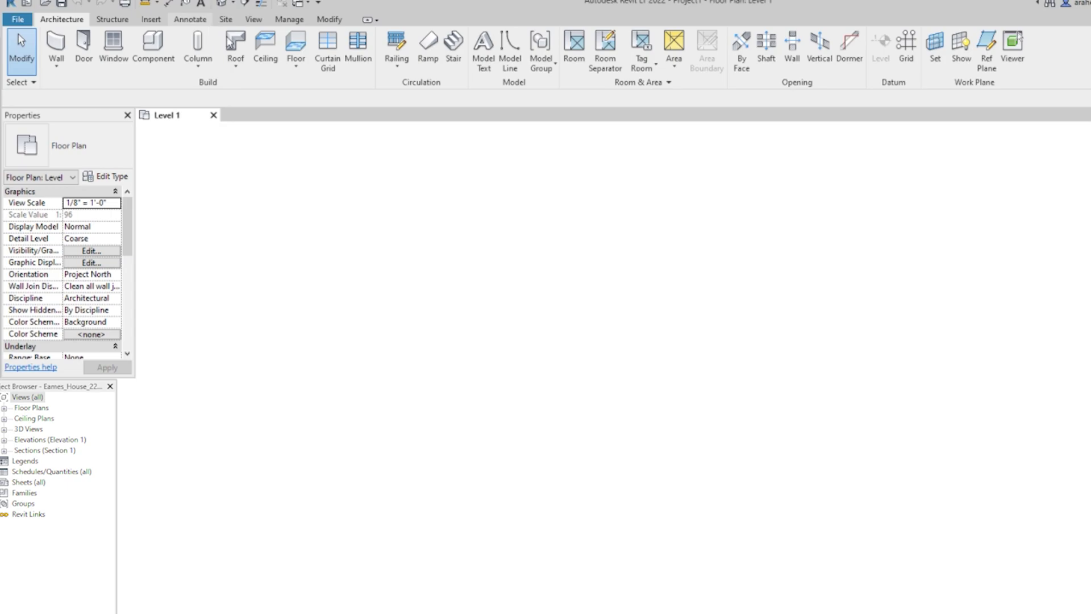
click(146, 21)
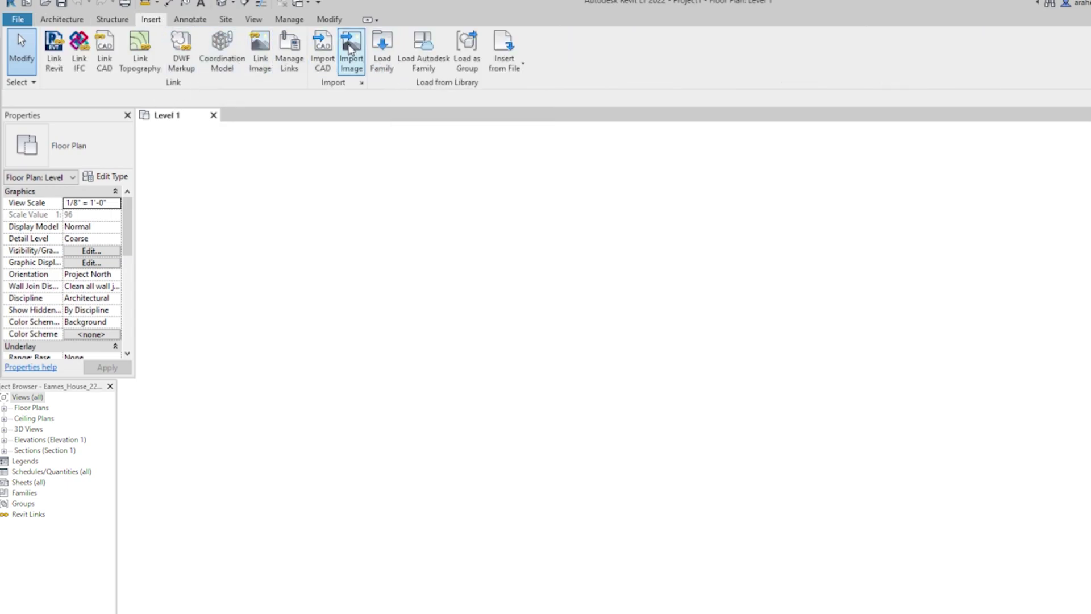
click(350, 49)
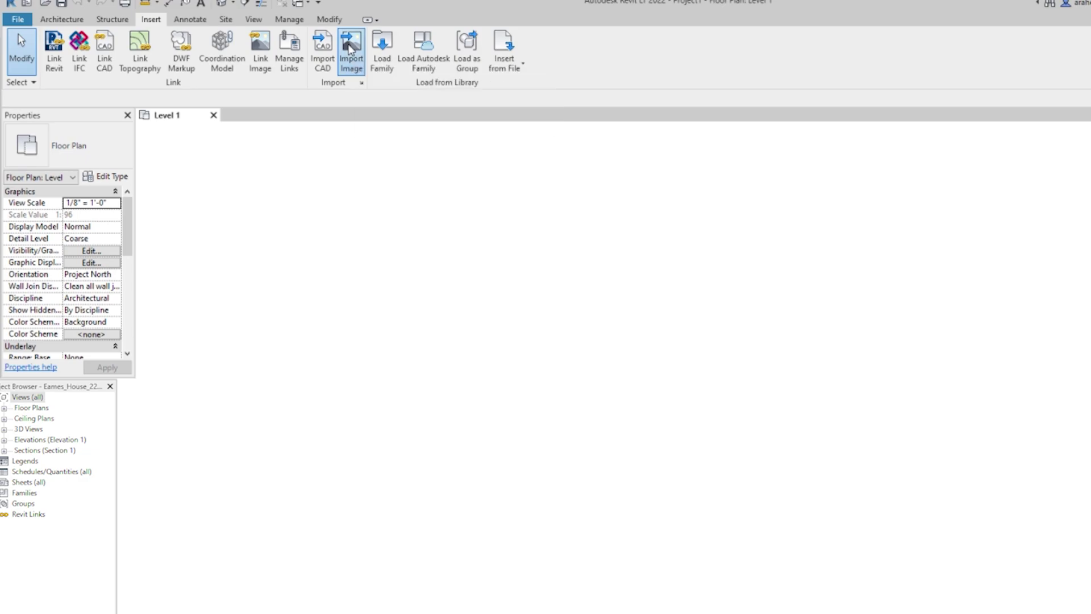
click(415, 228)
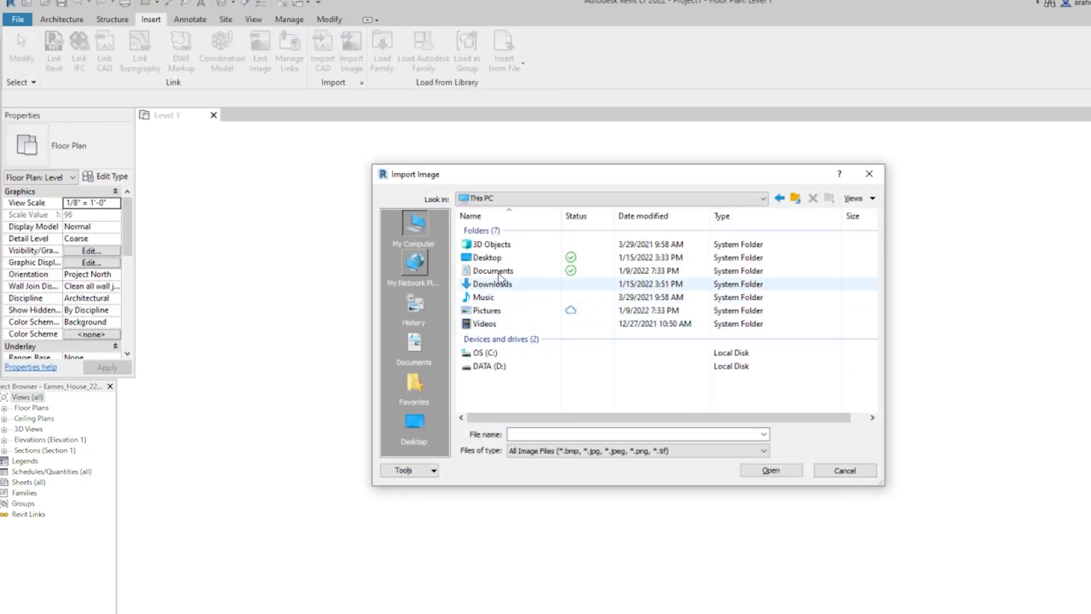
double_click(483, 365)
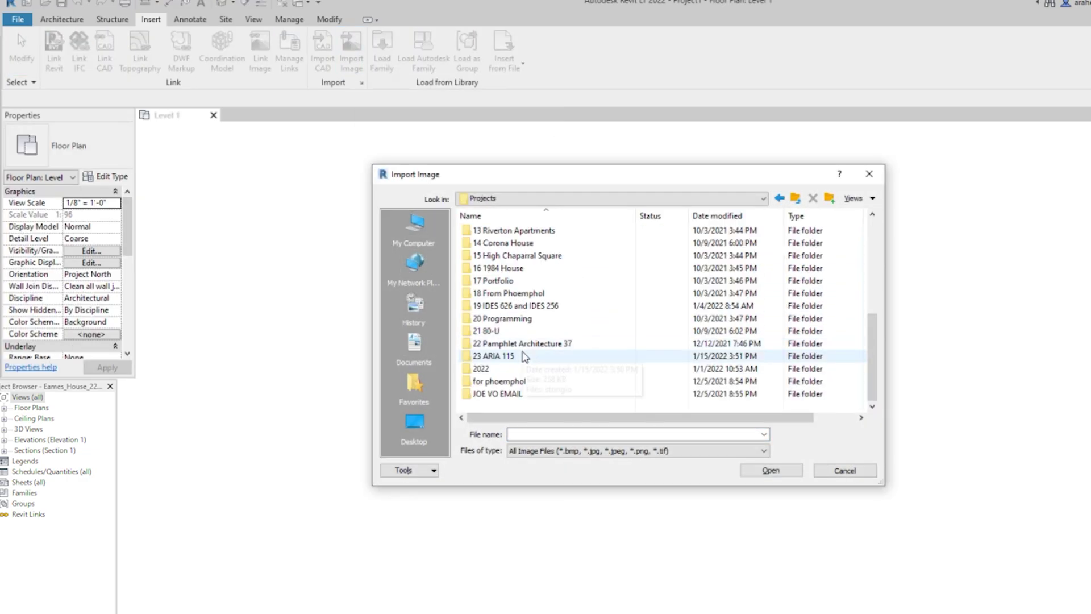
double_click(523, 356)
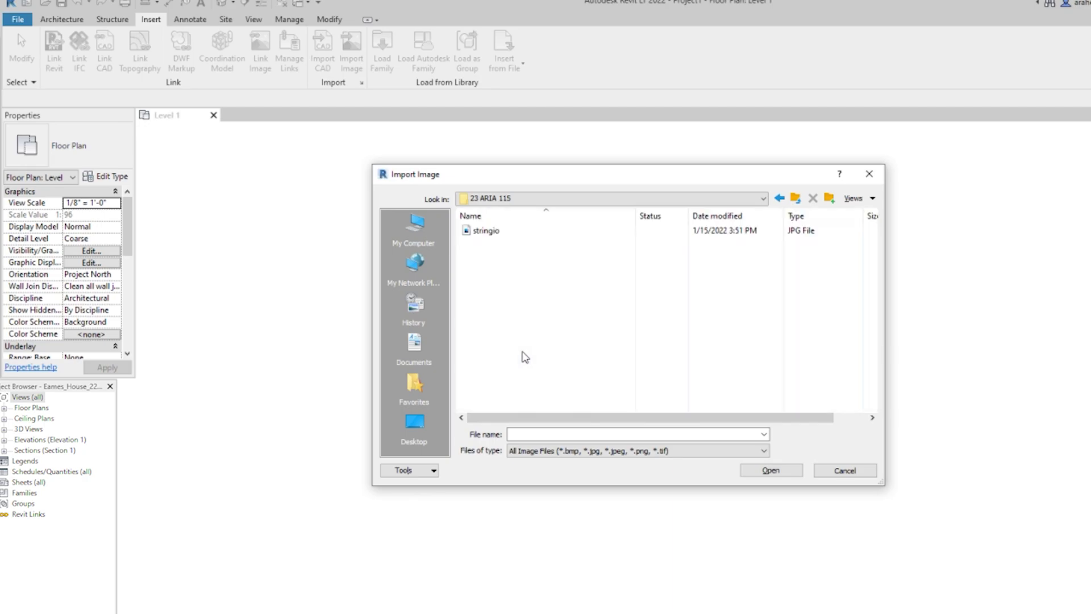
double_click(488, 229)
scroll(523, 353, down, 6)
click(626, 388)
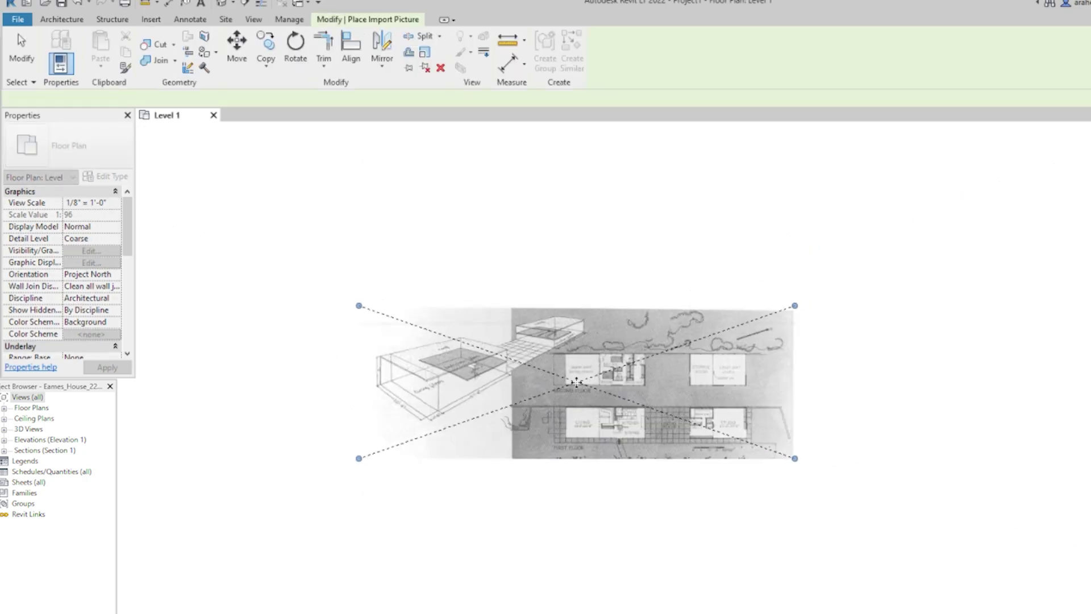
click(685, 497)
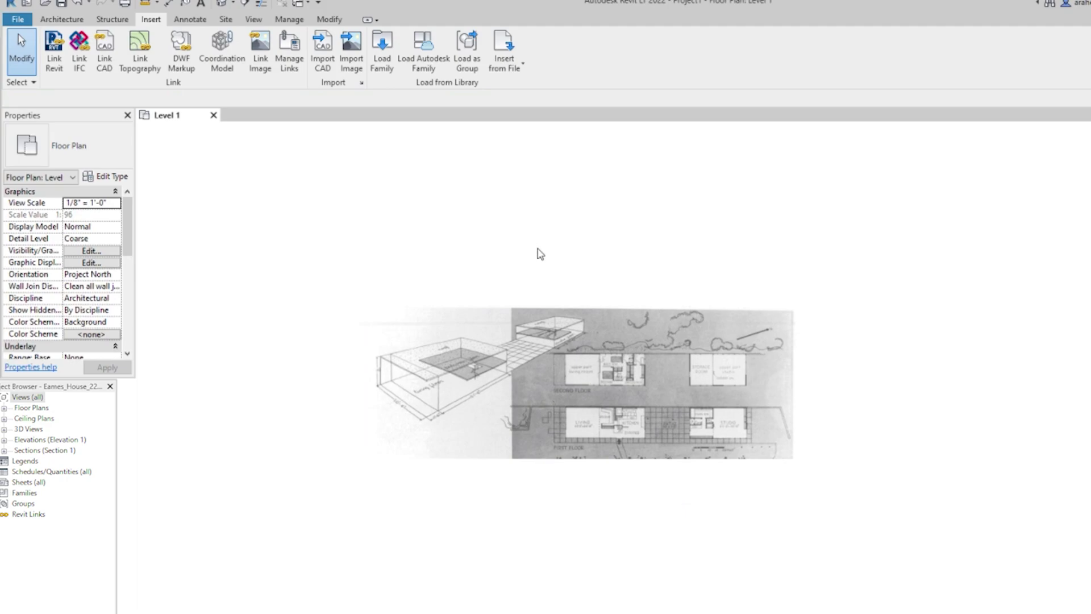
Save the project as Eames_House_220115 in the 23 ARIA 115 folder
key(ctrl+s)
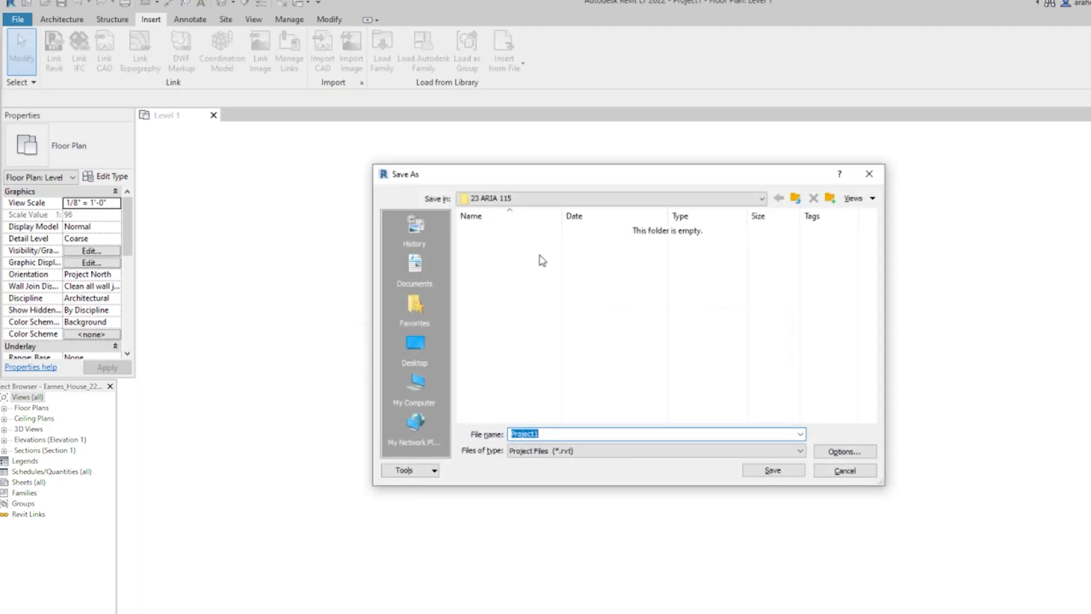
text(Eames_House_220115)
key(Return)
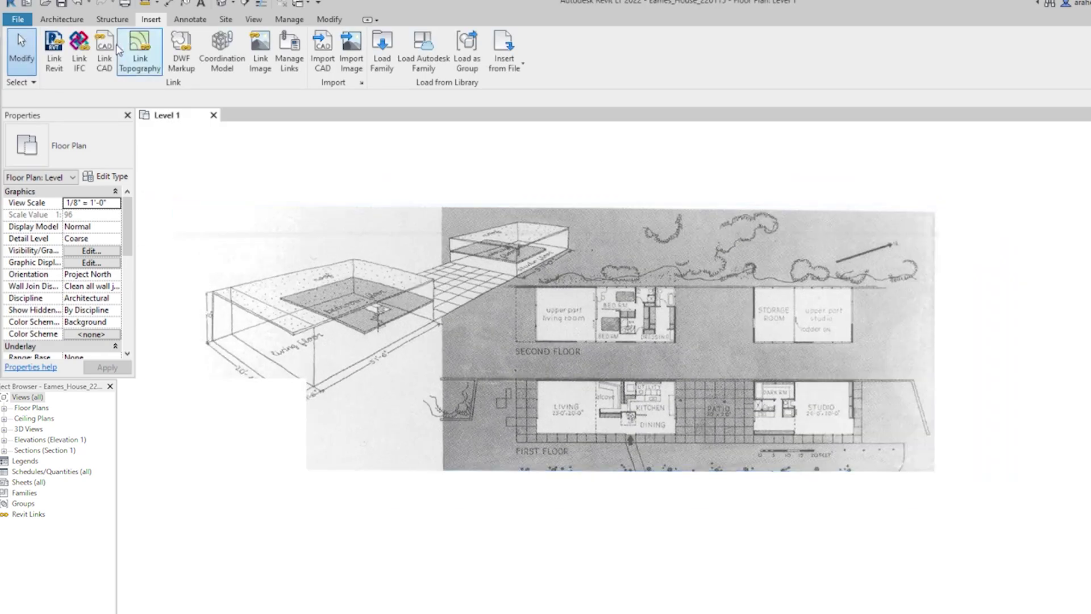
Draw a vertical model line across the full depth of the first-floor living room on the imported plan
click(62, 19)
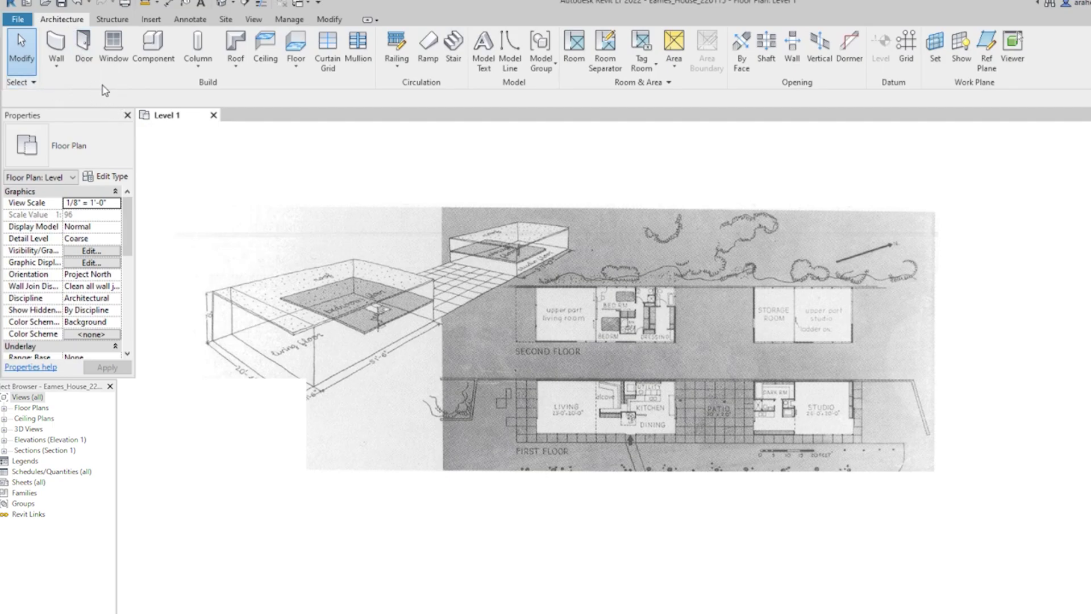
click(510, 53)
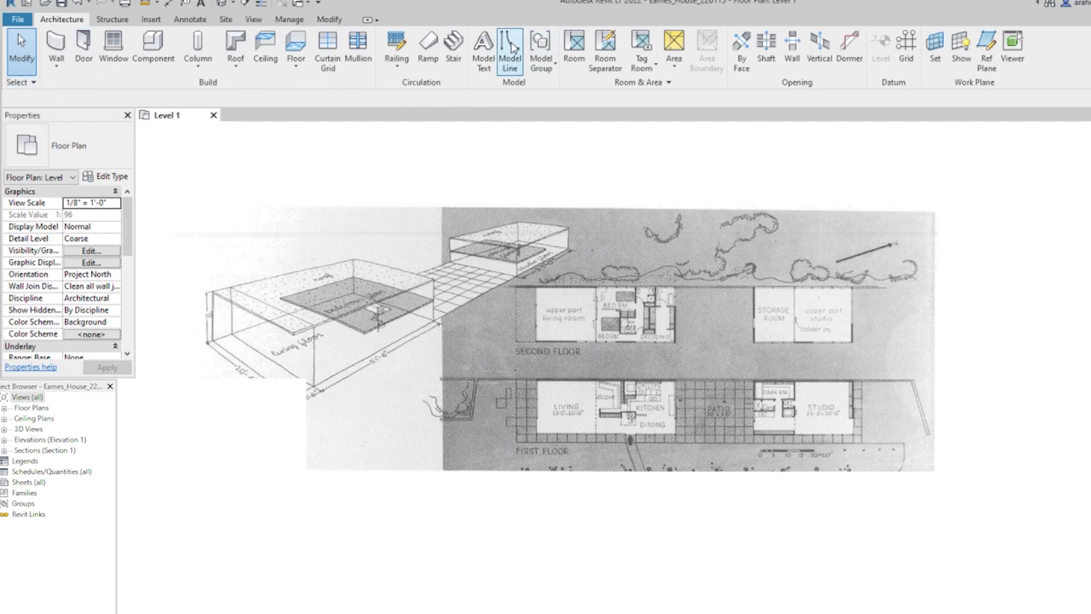
scroll(581, 423, up, 5)
click(430, 250)
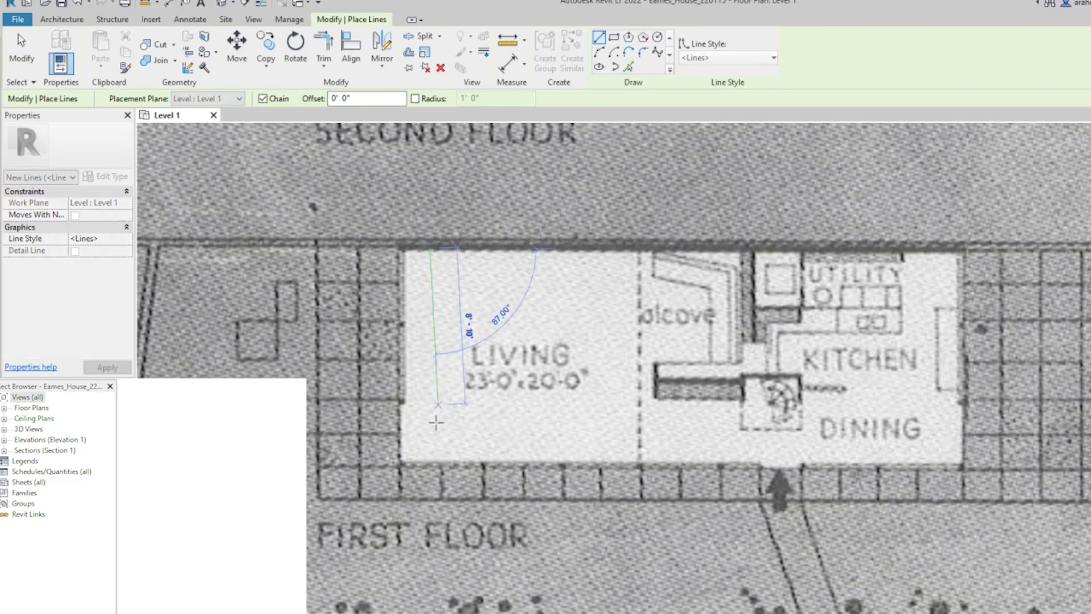
click(429, 462)
key(Escape)
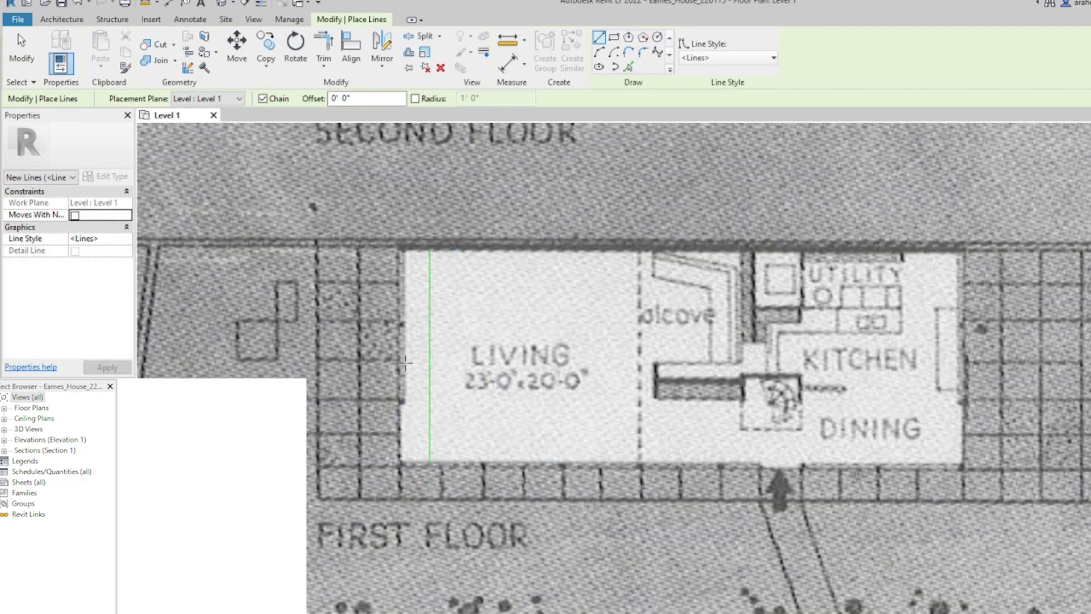
Draw a horizontal model line from the living room's outer edge to the dashed line beside the alcove
click(405, 362)
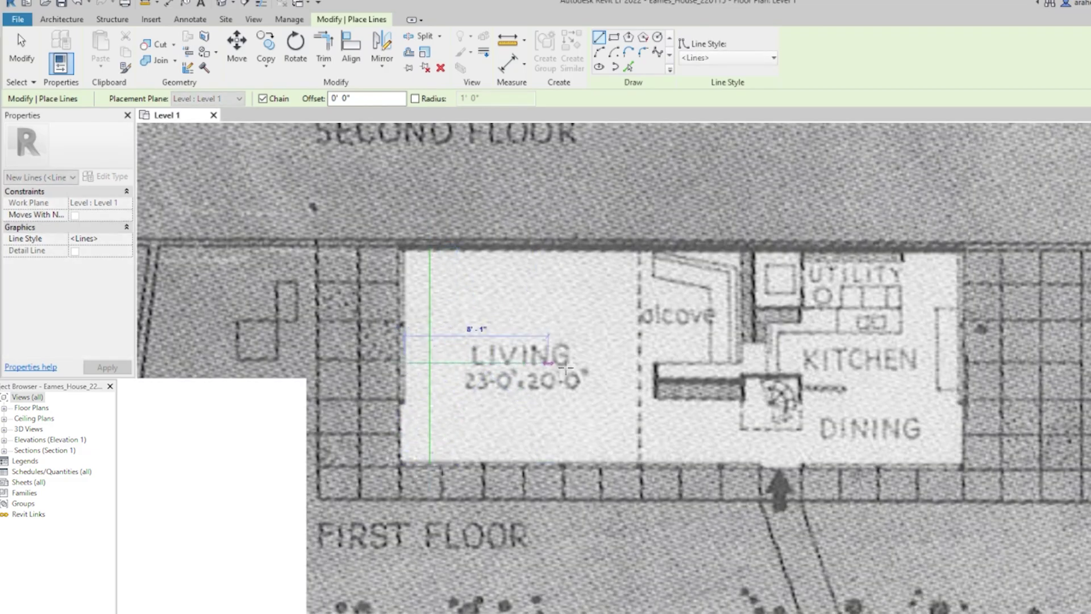
click(637, 362)
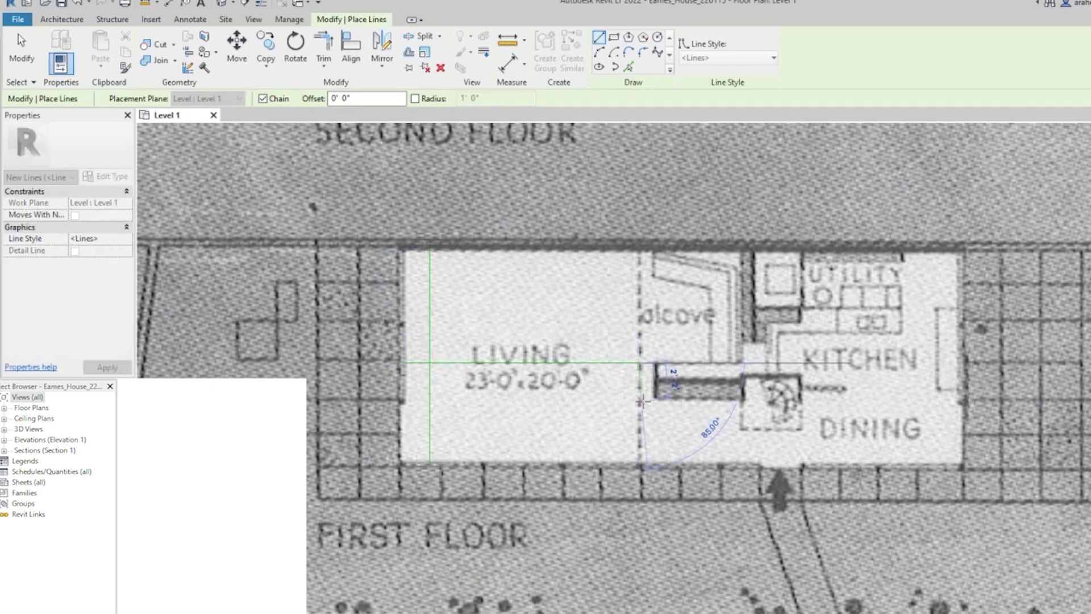
key(Escape)
key(Escape)
key(Escape)
scroll(520, 364, down, 1)
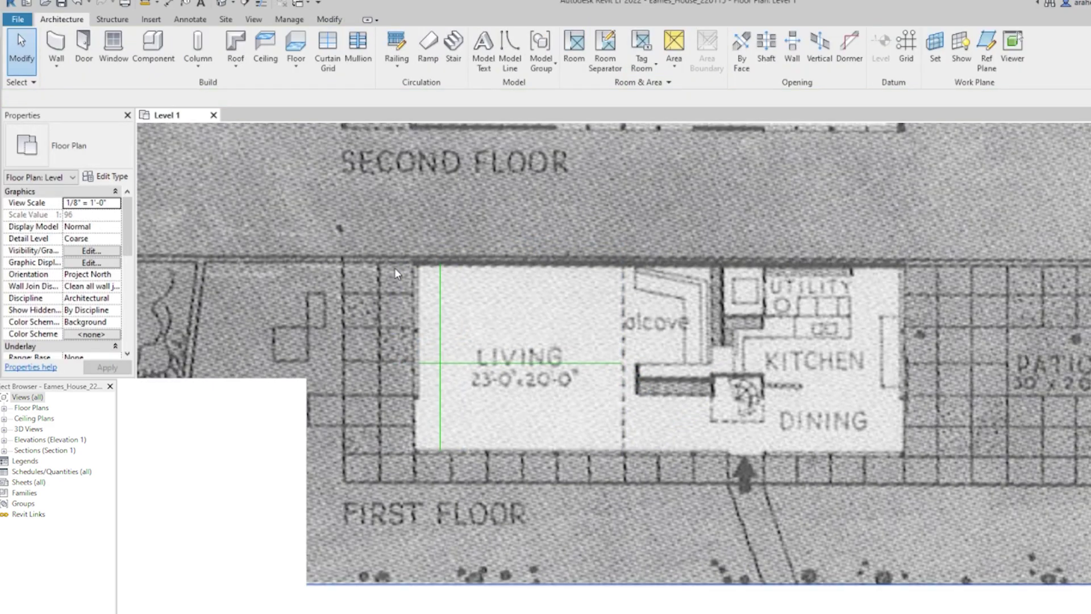
Check the length of the horizontal model line against the living room's 23'-0" dimension on the plan
click(459, 359)
scroll(459, 359, down, 5)
scroll(622, 422, up, 4)
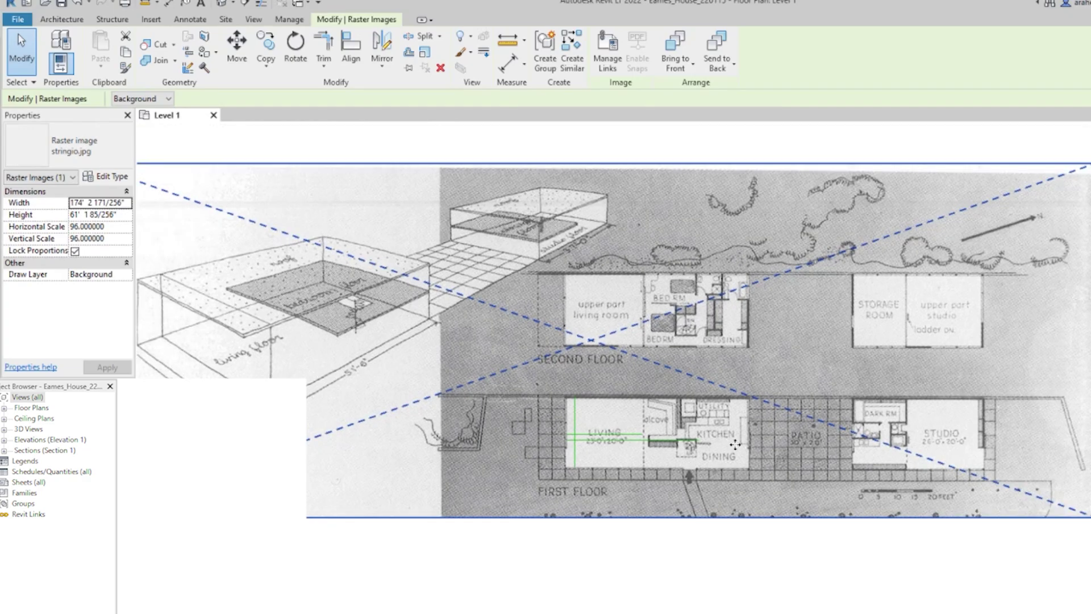
scroll(622, 426, up, 3)
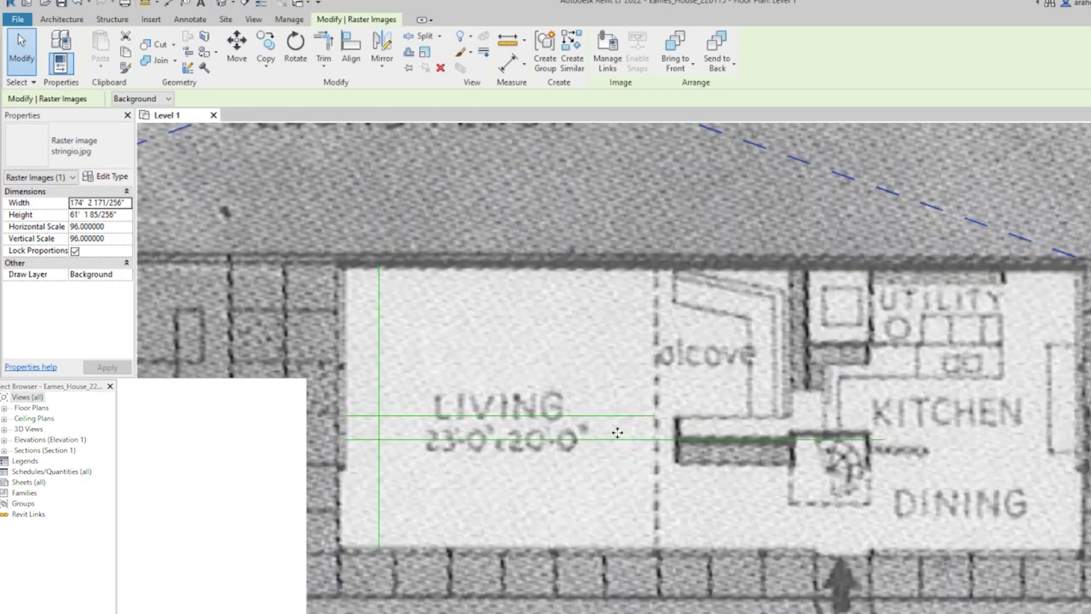
scroll(624, 432, down, 3)
key(Escape)
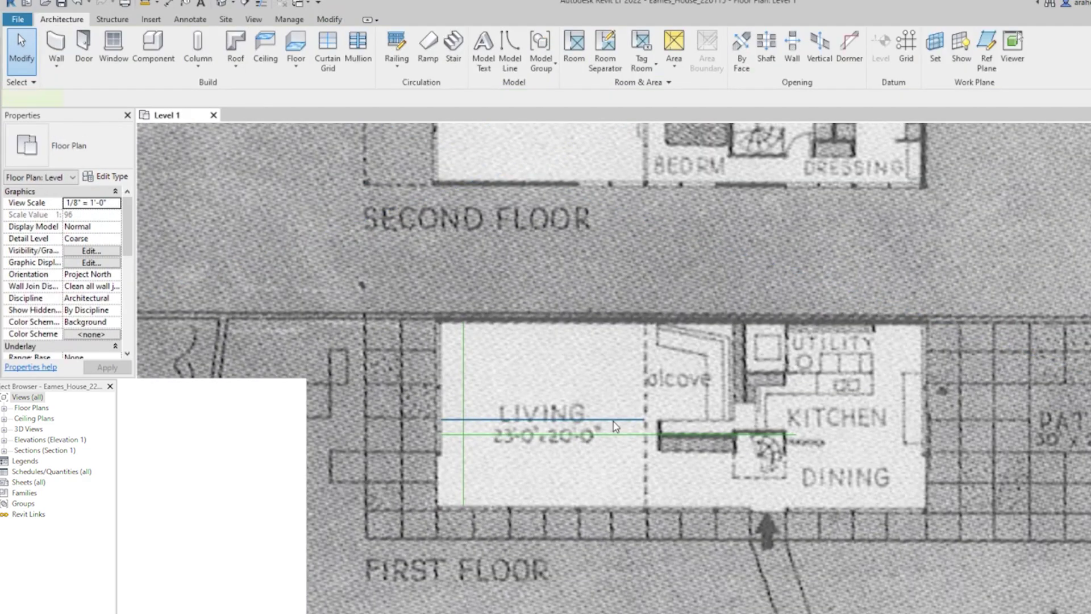
click(613, 420)
scroll(613, 420, up, 2)
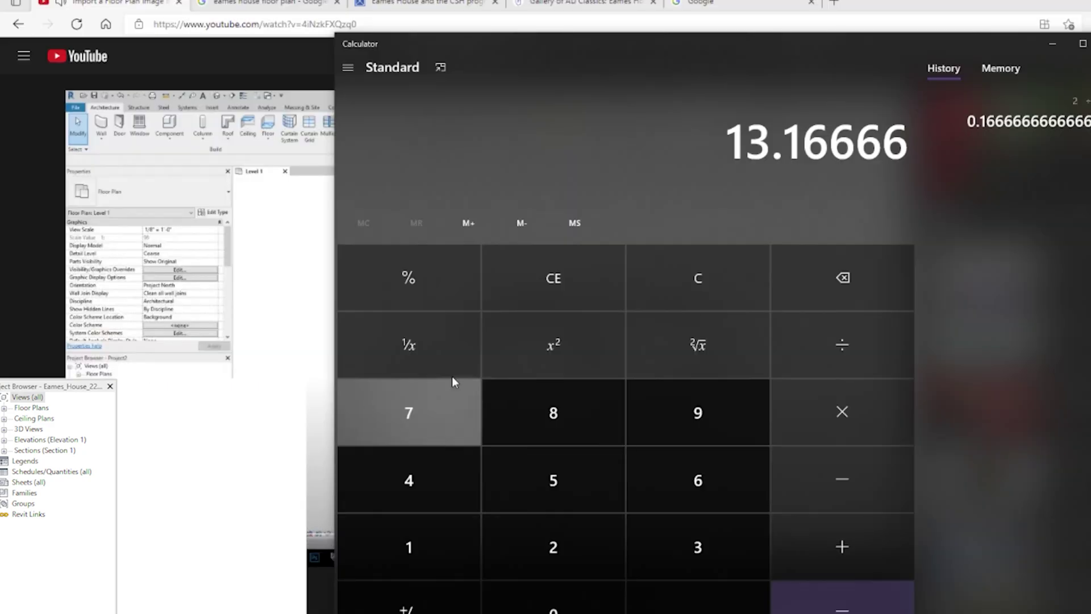
Switch to Calculator and divide 23 by 13.16666 to find the scale factor for the image
click(545, 272)
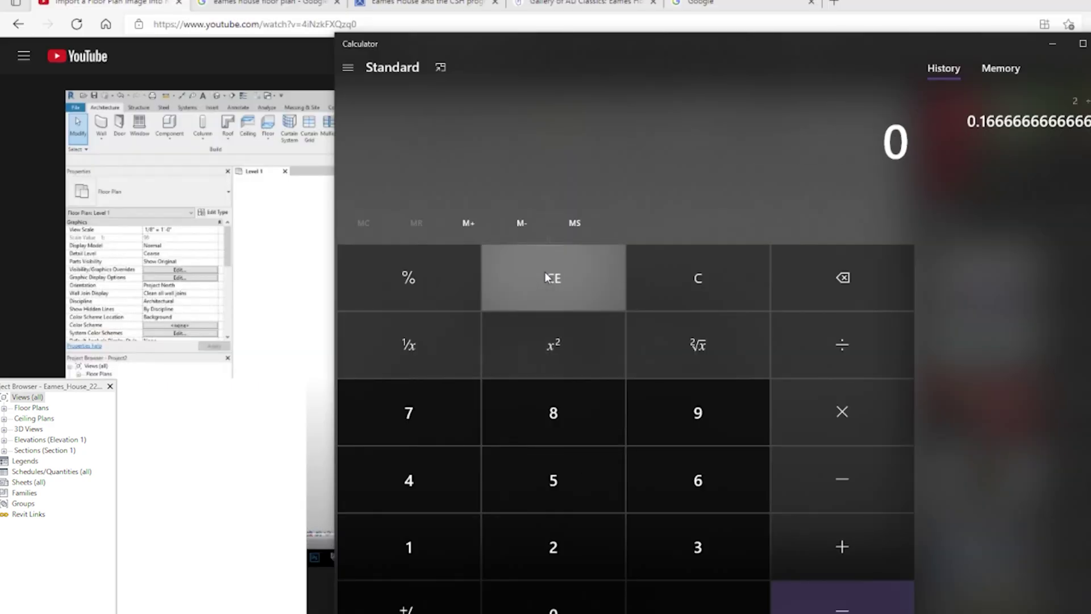
click(559, 529)
click(698, 546)
click(842, 344)
click(409, 547)
click(698, 546)
click(698, 600)
click(448, 554)
double_click(653, 496)
double_click(658, 497)
click(842, 605)
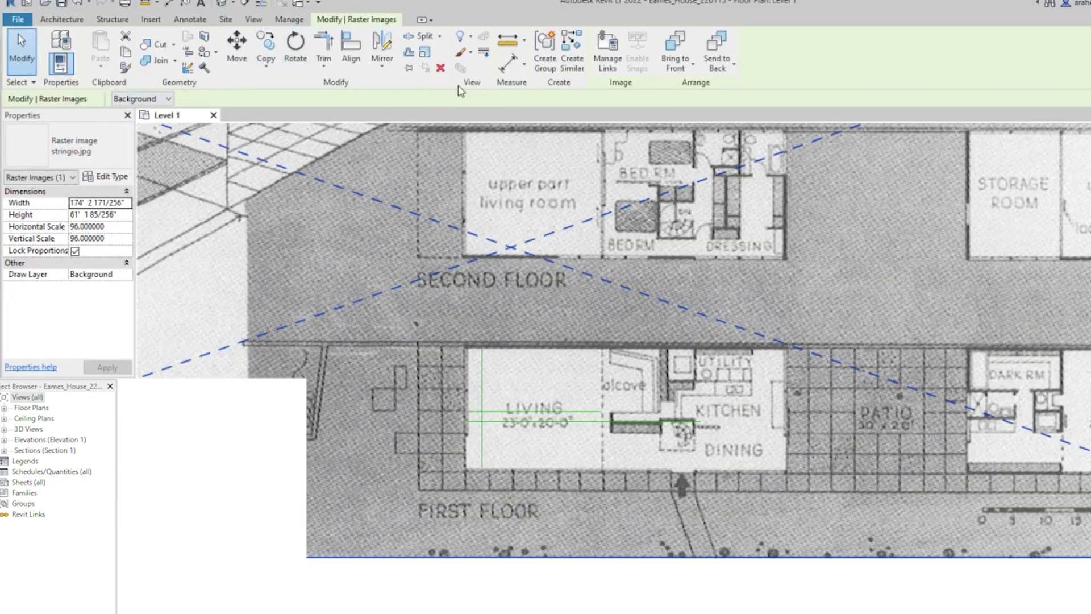
Scale the plan image numerically by a factor of 1.747
click(424, 57)
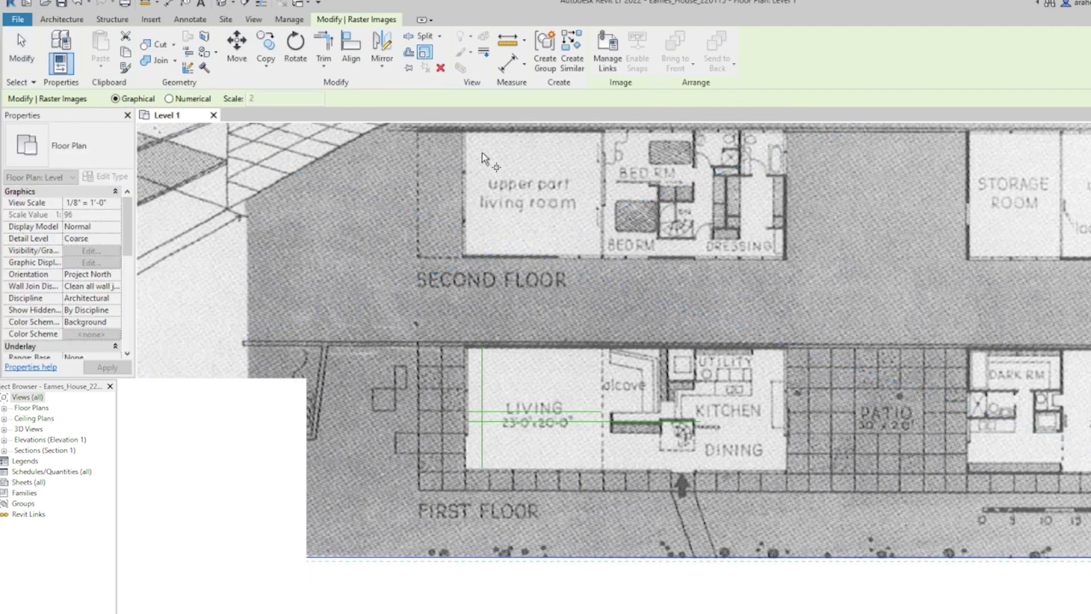
scroll(510, 291, down, 1)
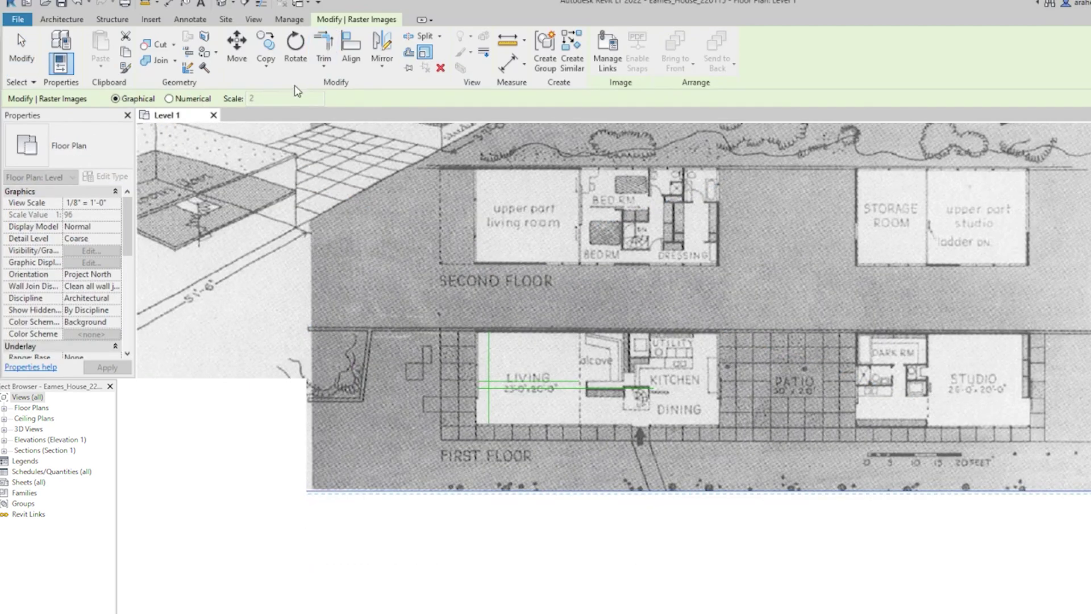
click(171, 99)
double_click(250, 98)
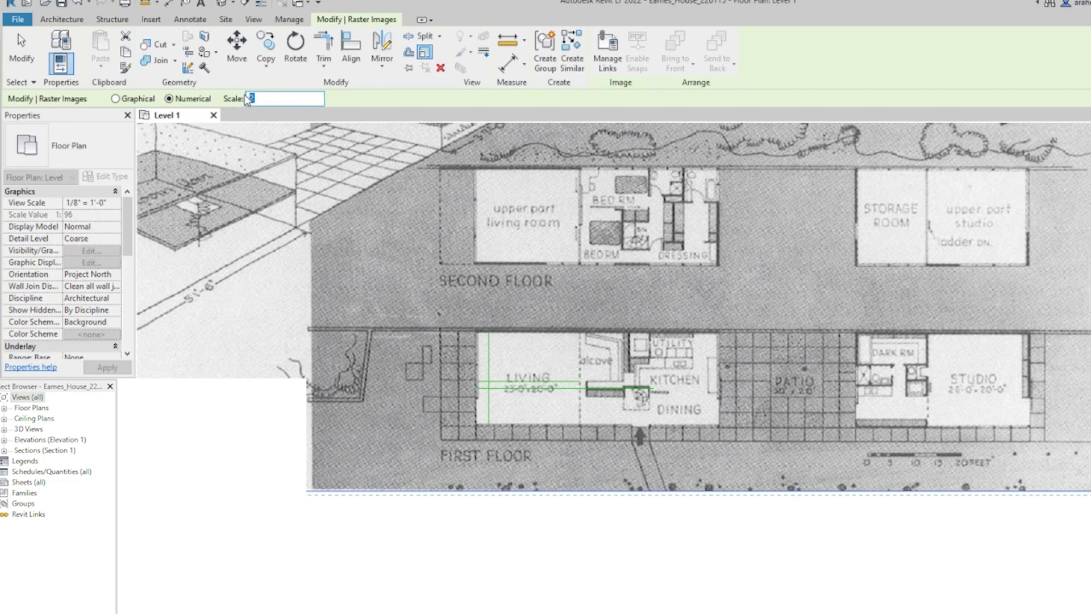
text(1.747)
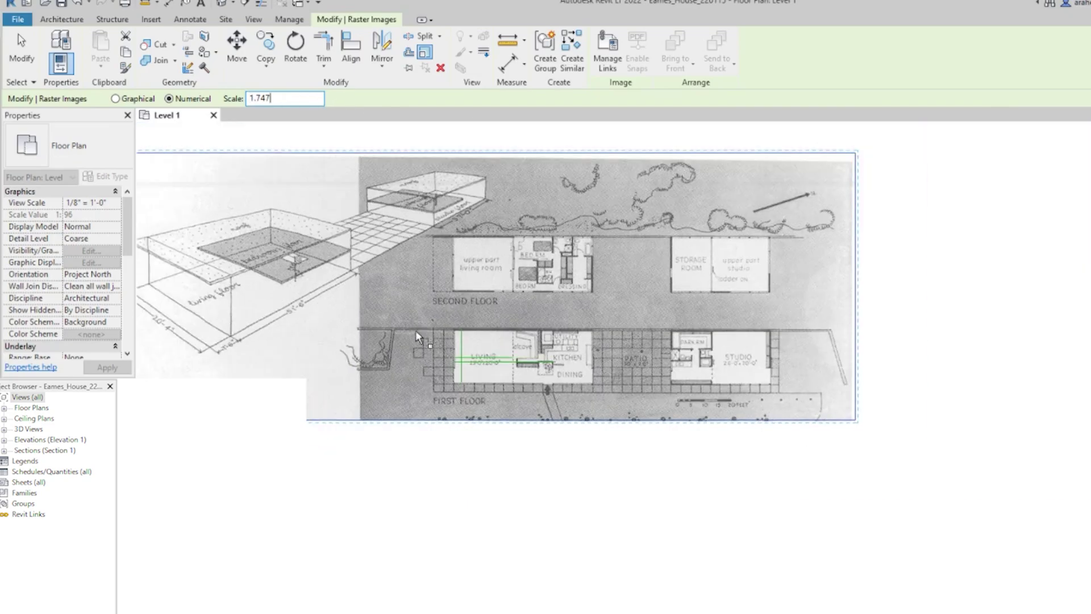
click(283, 335)
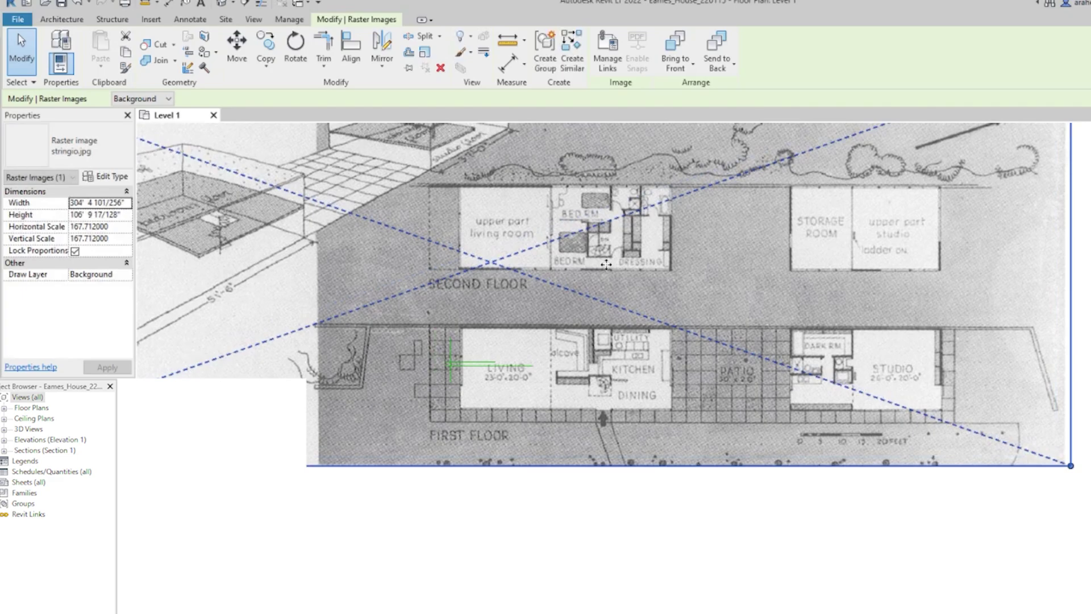
Nudge the scaled plan image left to align the living room with the reference model lines, and remove those lines
key(Left)
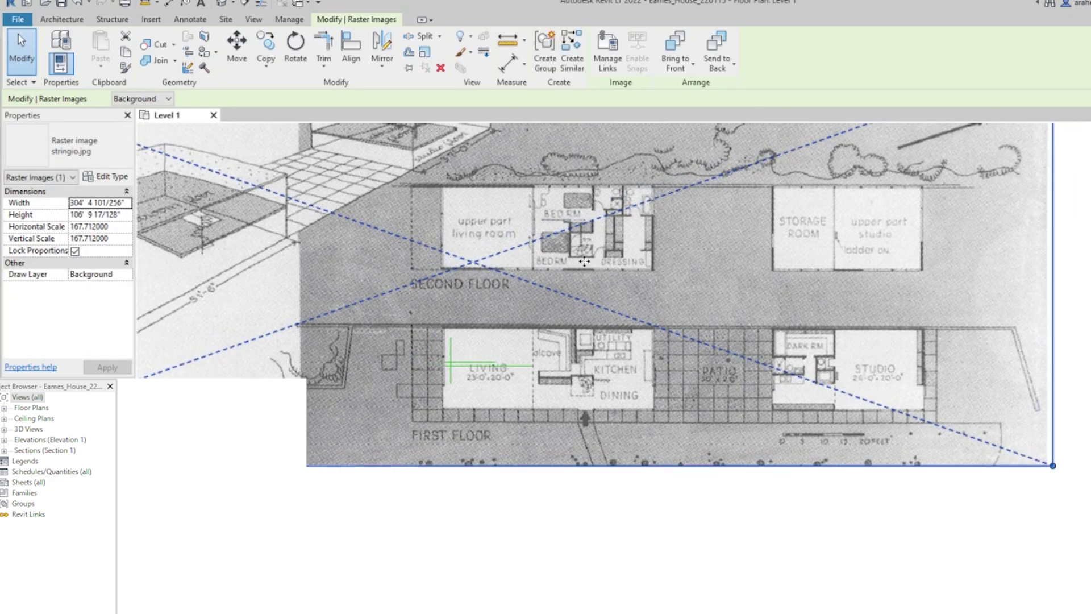
scroll(464, 387, up, 3)
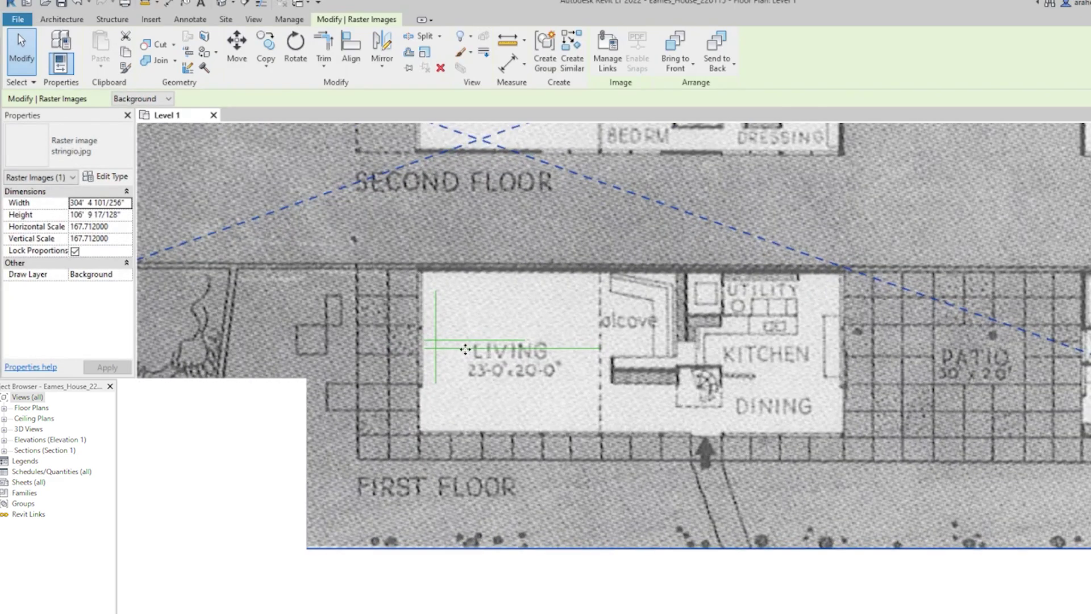
key(Escape)
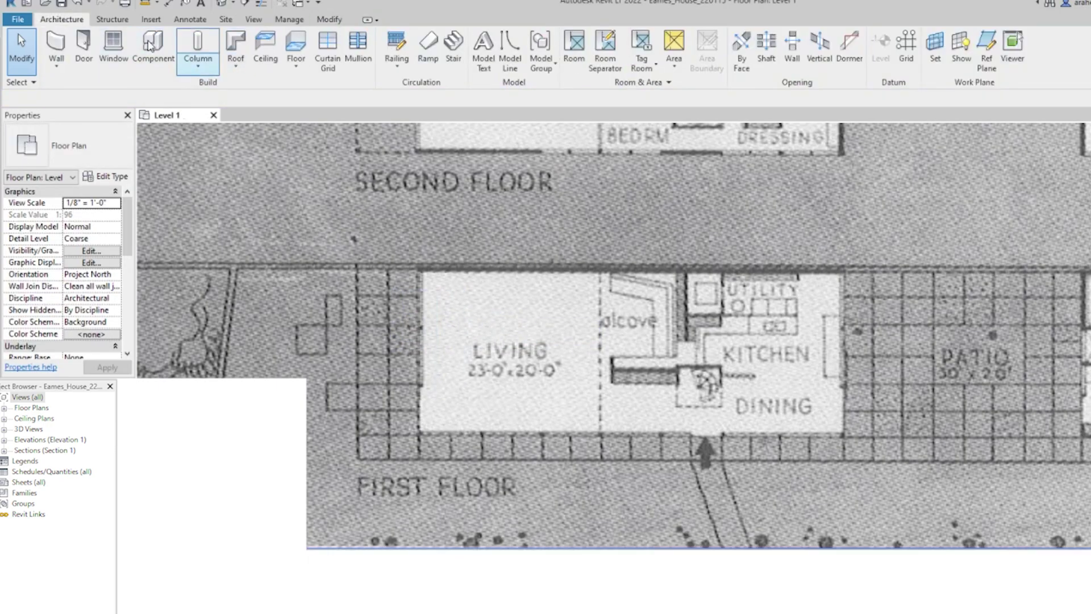
click(146, 3)
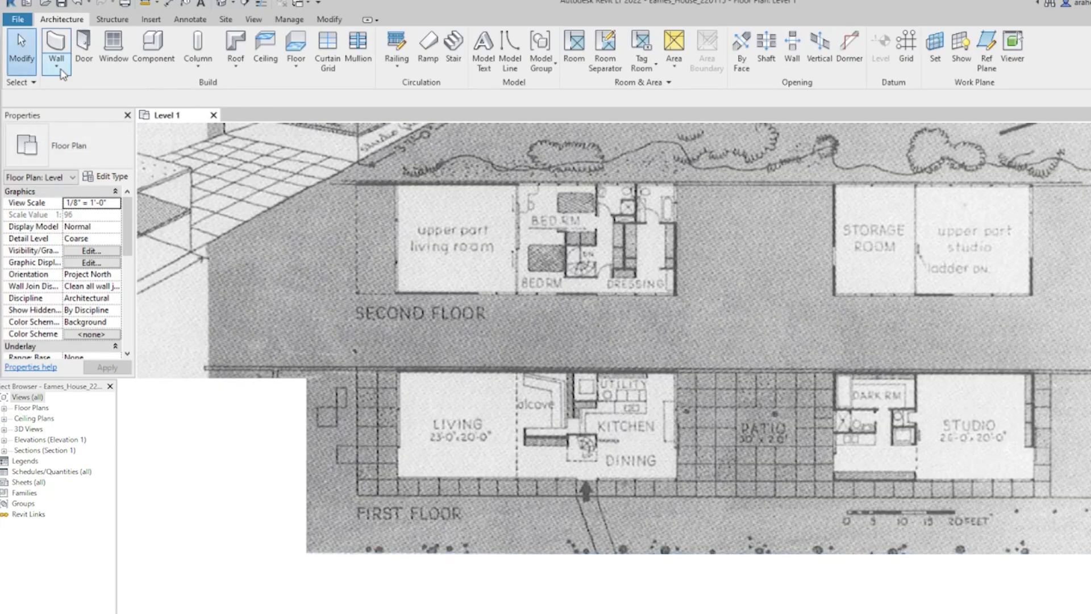
Try to trace the left and bottom edges of the first-floor living and dining block with Curtain Wall 1 walls
click(56, 64)
click(80, 87)
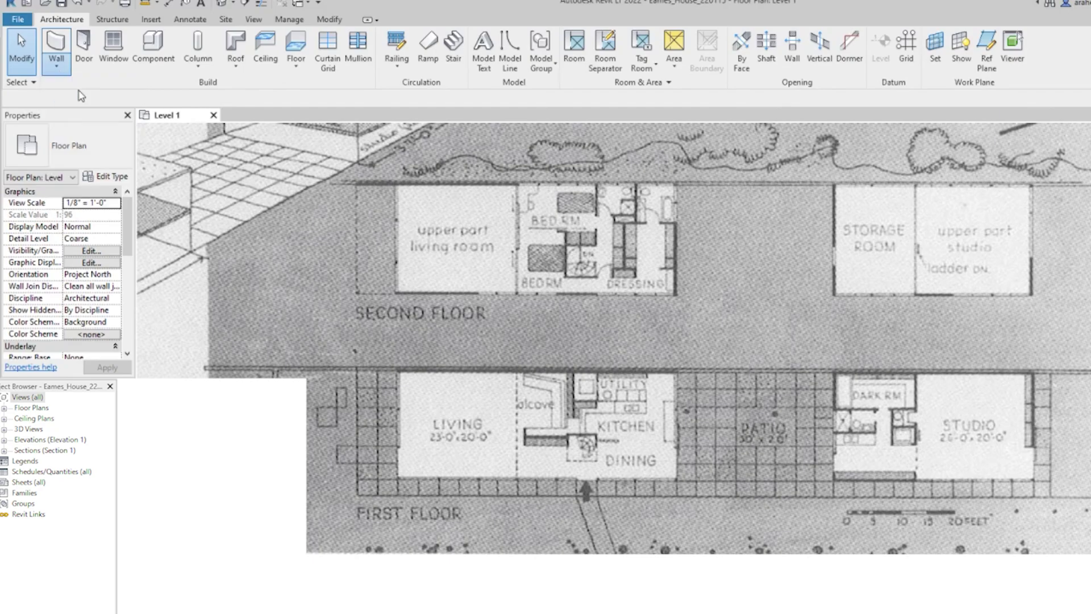
click(110, 147)
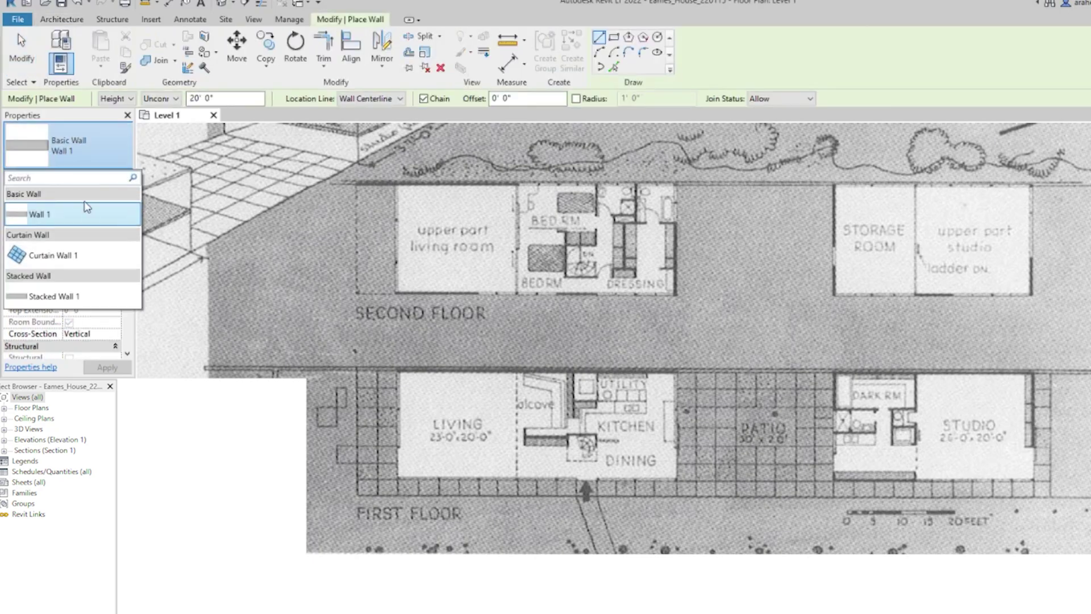
click(99, 260)
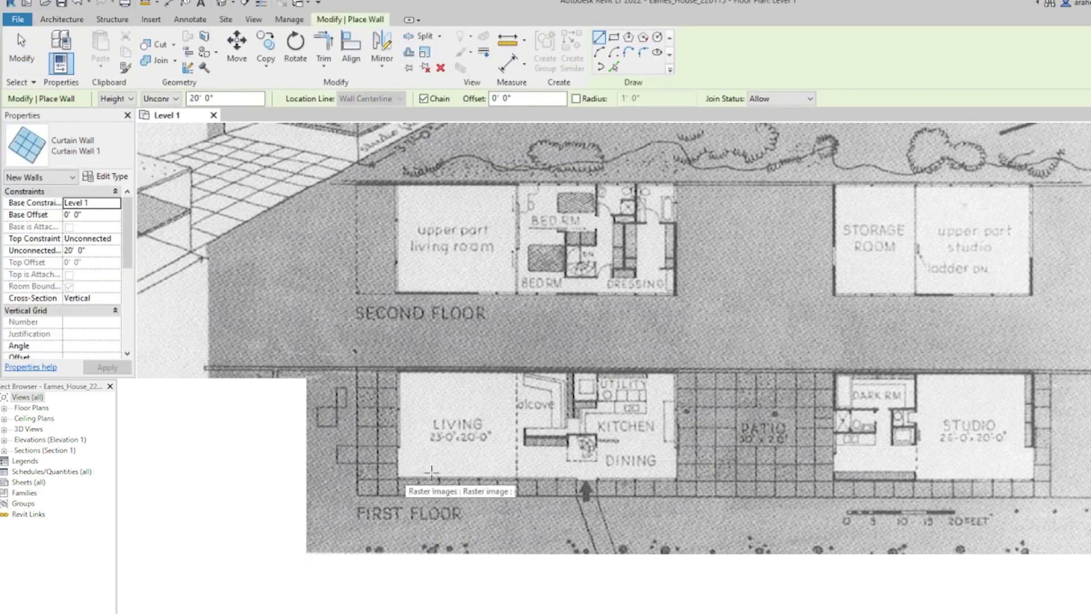
click(397, 368)
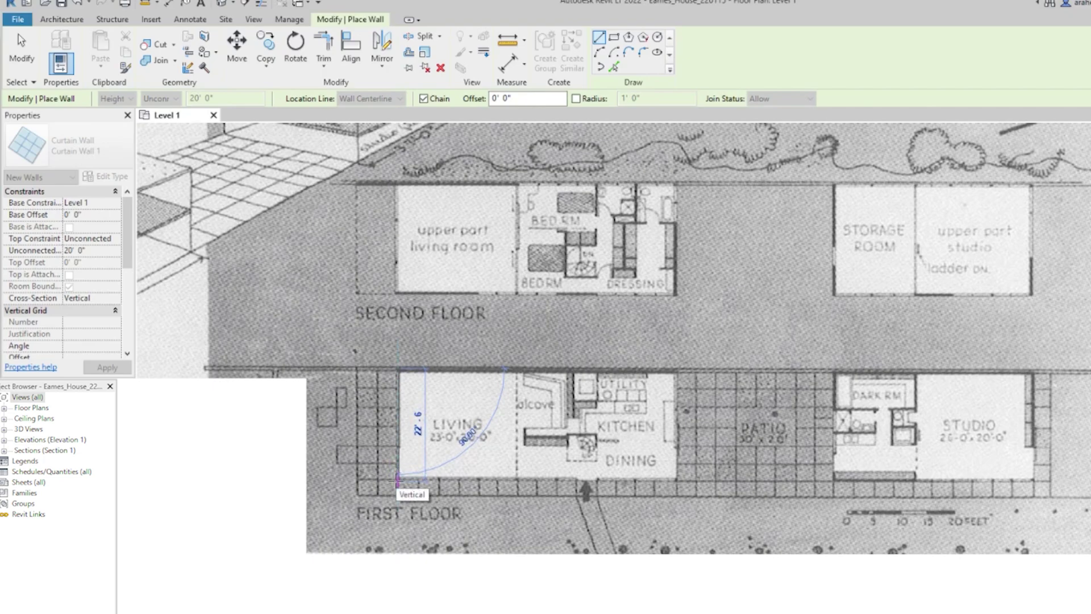
key(Escape)
click(397, 369)
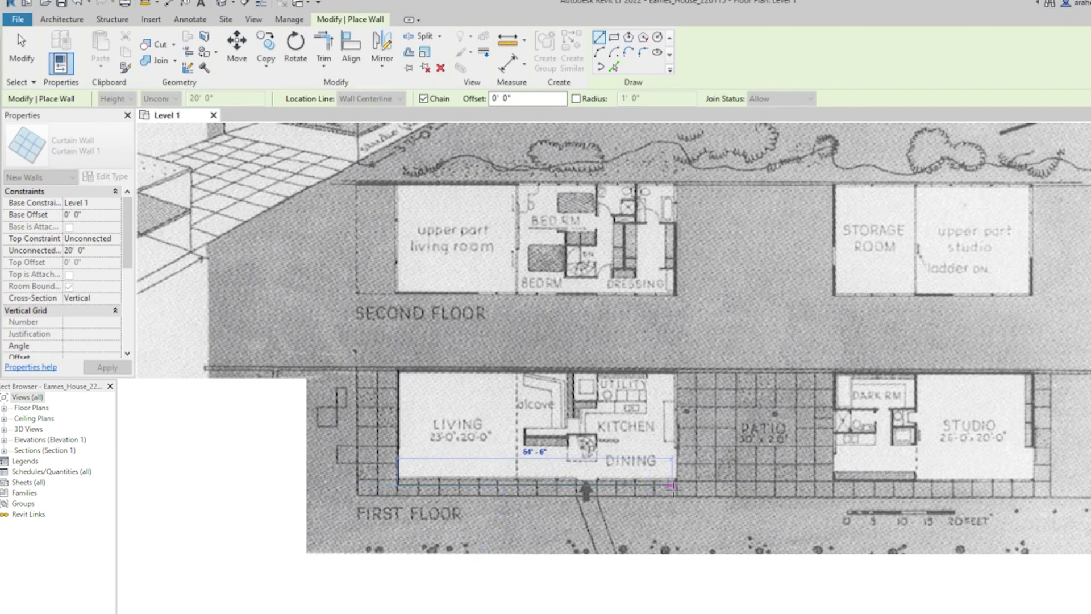
Draw a vertical model line about 22'-6" long down through the first-floor living room, starting at its upper edge
scroll(676, 485, up, 3)
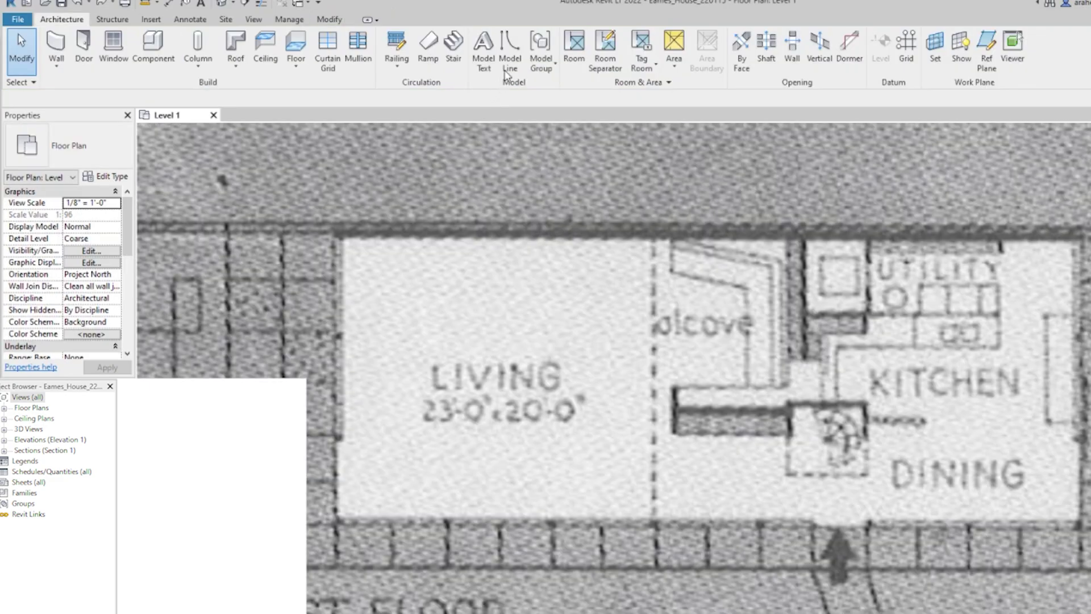
click(510, 49)
click(416, 237)
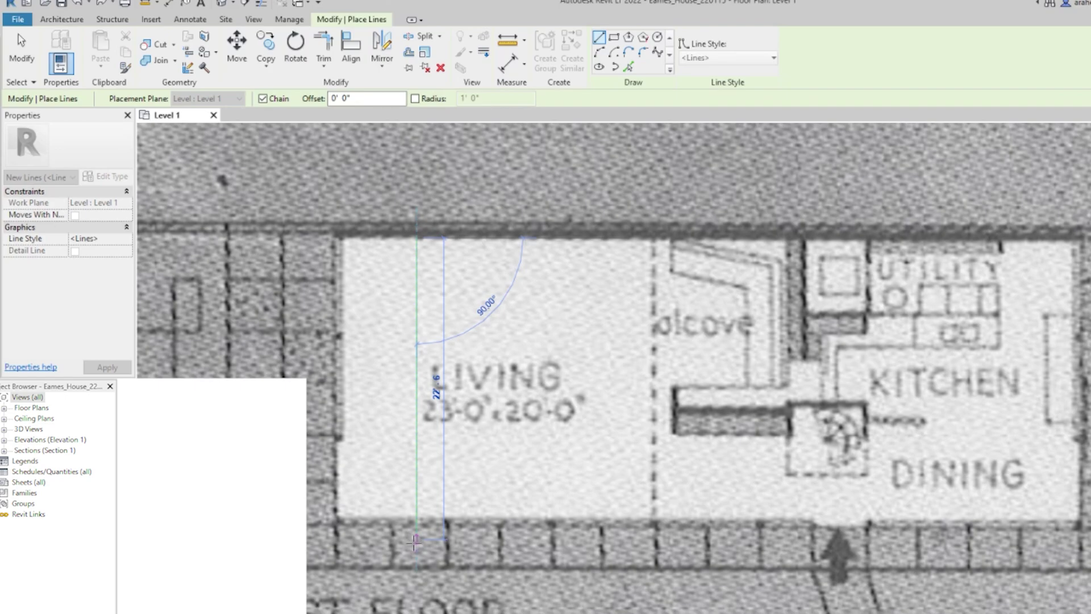
click(417, 544)
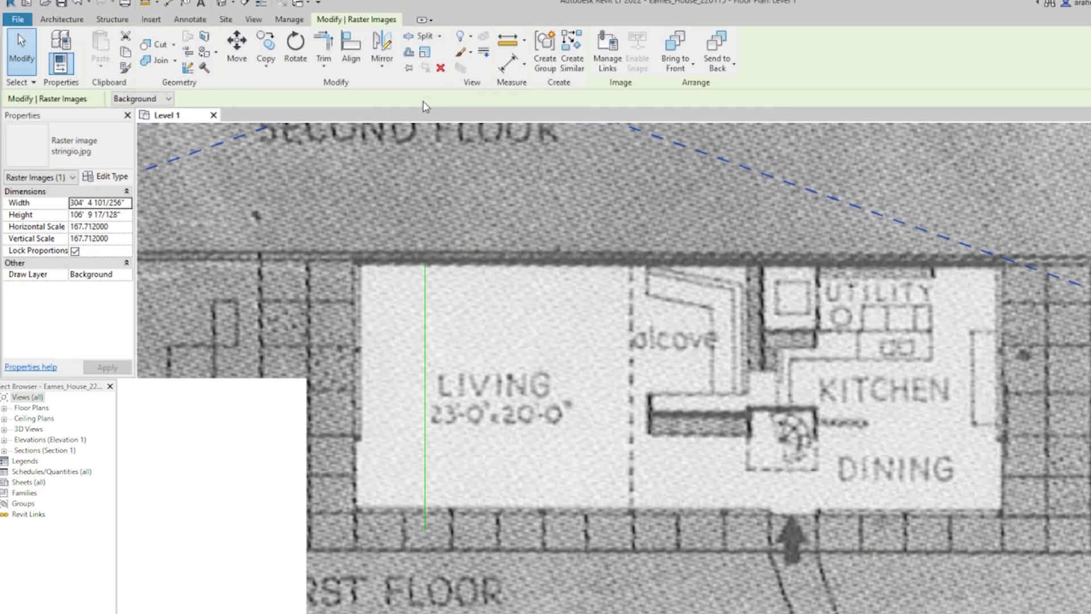
Scale the plan image graphically from the living room's upper edge so its lower edge meets the end of the vertical model line
click(424, 51)
click(133, 100)
click(425, 265)
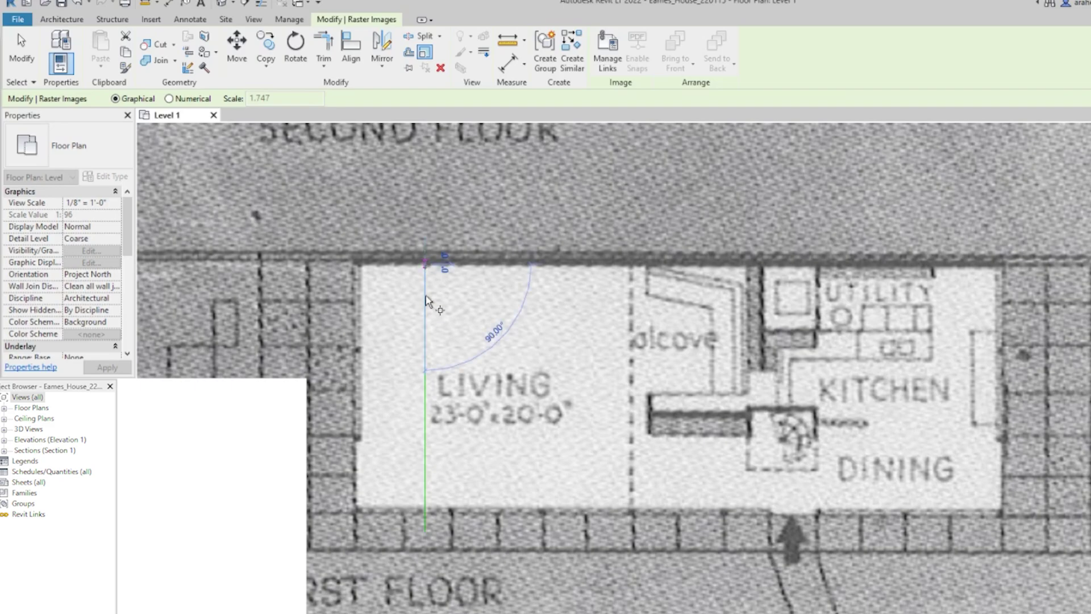
click(426, 504)
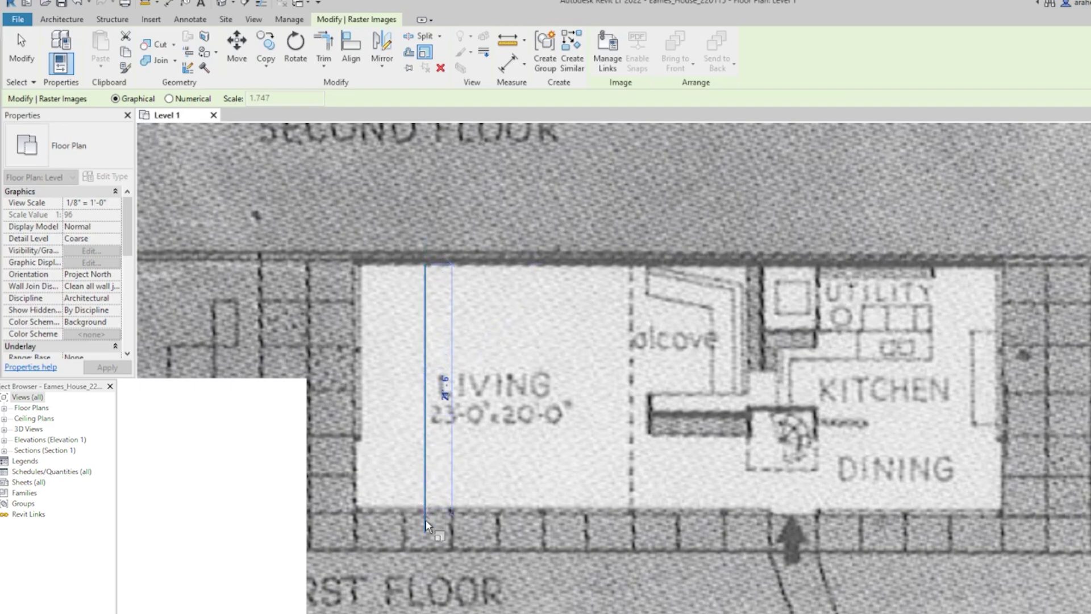
click(424, 527)
scroll(497, 508, down, 2)
middle_drag(499, 472, 516, 400)
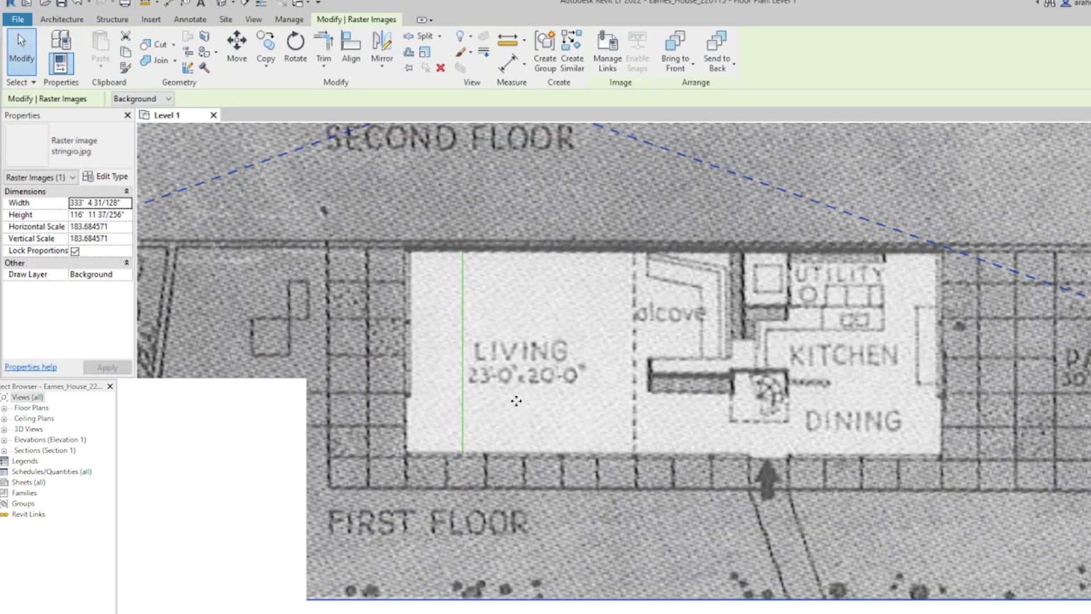
key(Escape)
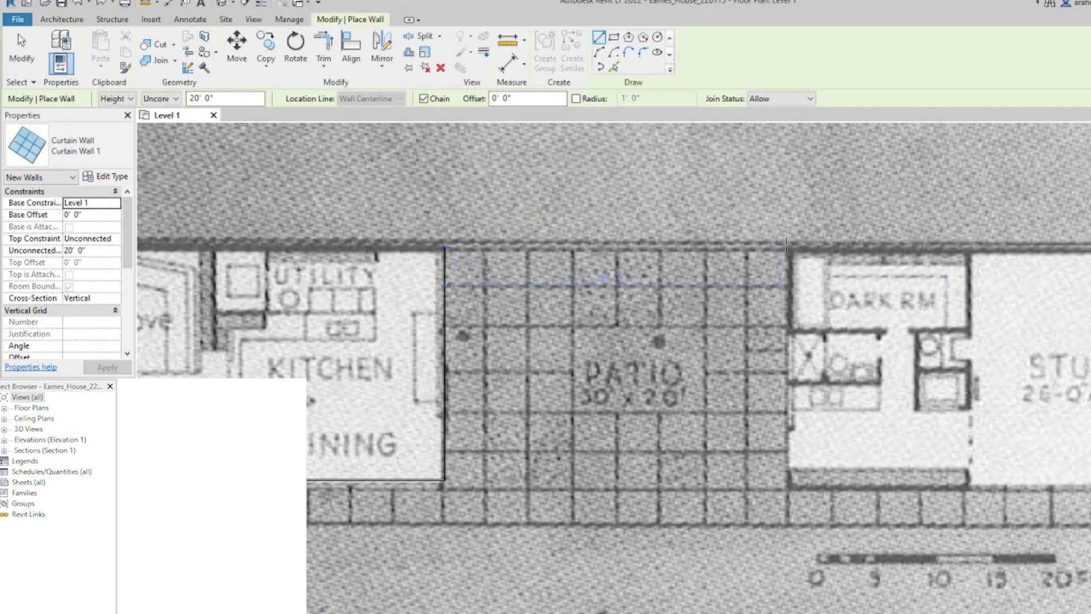
Draw Curtain Wall 1 walls with a 20' height along the left, lower and right edges of the first-floor studio block
click(786, 246)
middle_drag(853, 310, 752, 288)
click(689, 458)
middle_drag(866, 458, 564, 458)
click(821, 457)
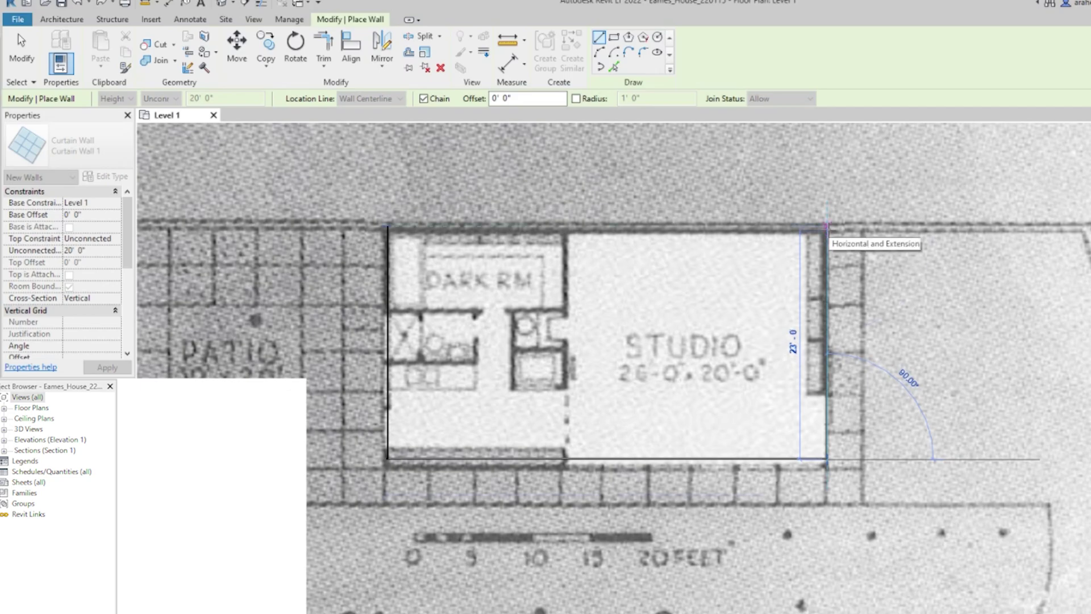
click(822, 228)
key(Escape)
scroll(861, 223, down, 2)
key(Escape)
Open the default 3D view and examine the curtain walls of both blocks from an angle
middle_drag(861, 222, 860, 353)
scroll(861, 354, down, 2)
click(253, 20)
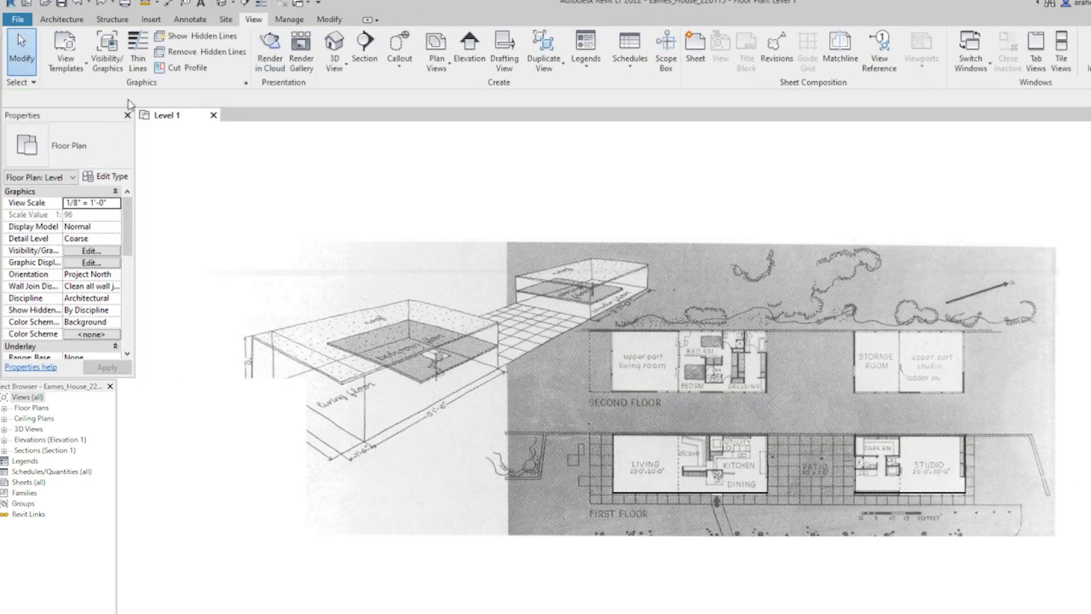
click(339, 65)
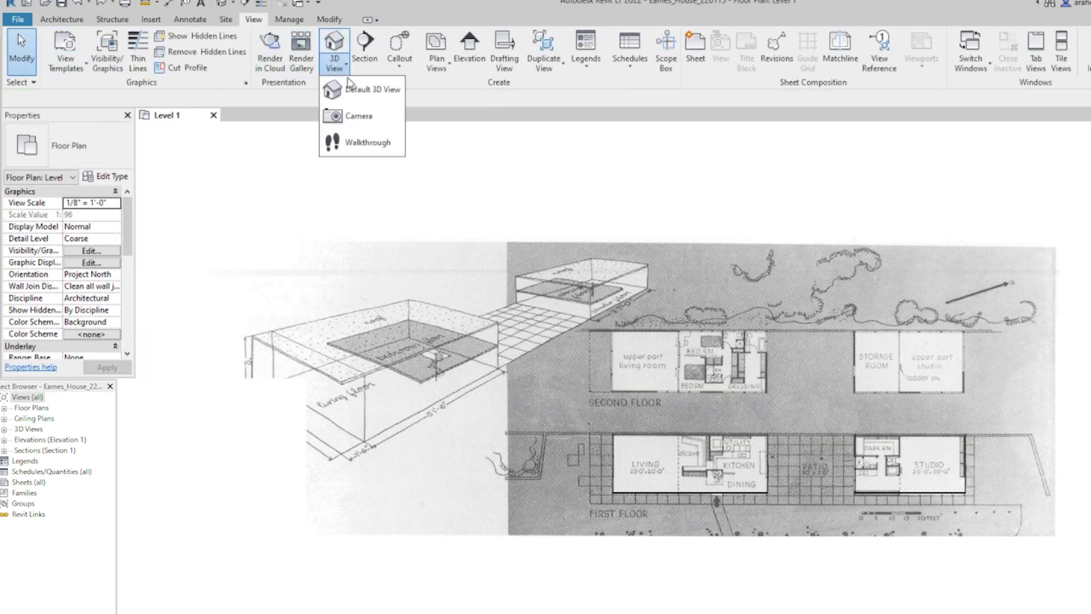
click(370, 90)
shift+middle_drag(846, 405, 572, 561)
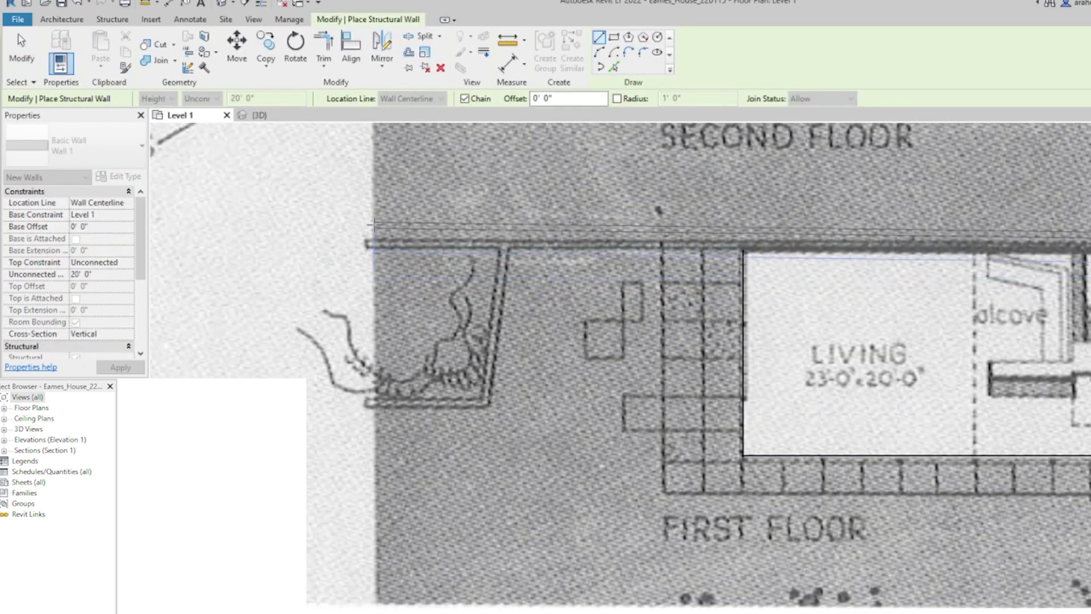
Draw a structural Wall 1 about 205' long on Level 1, following the long wall line behind both first-floor blocks
click(370, 232)
middle_drag(570, 263, 386, 293)
scroll(432, 259, down, 3)
scroll(306, 302, down, 2)
scroll(264, 301, up, 1)
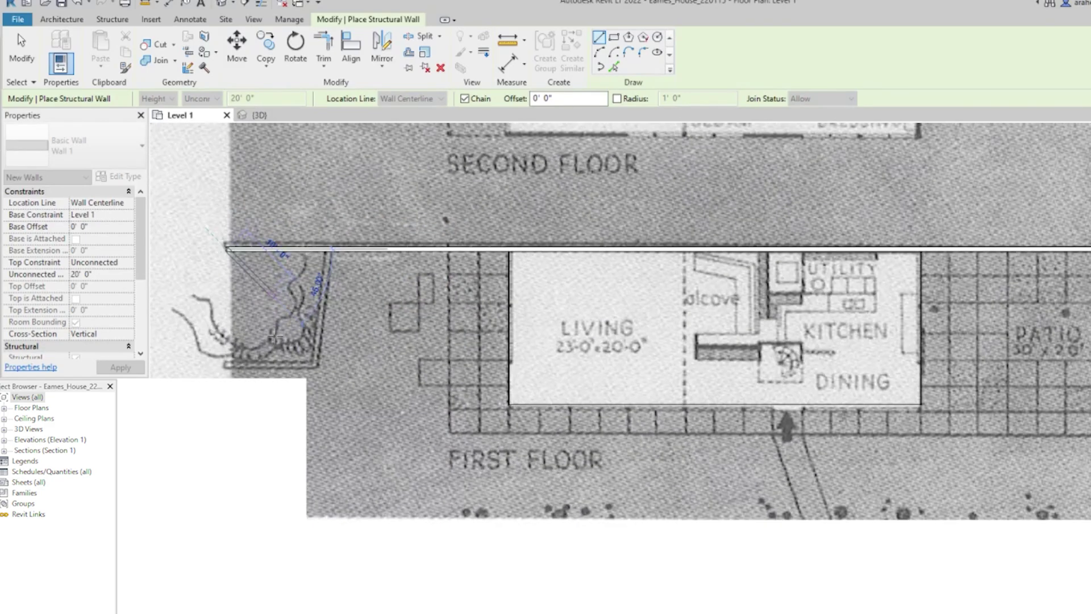
key(Escape)
scroll(276, 338, up, 3)
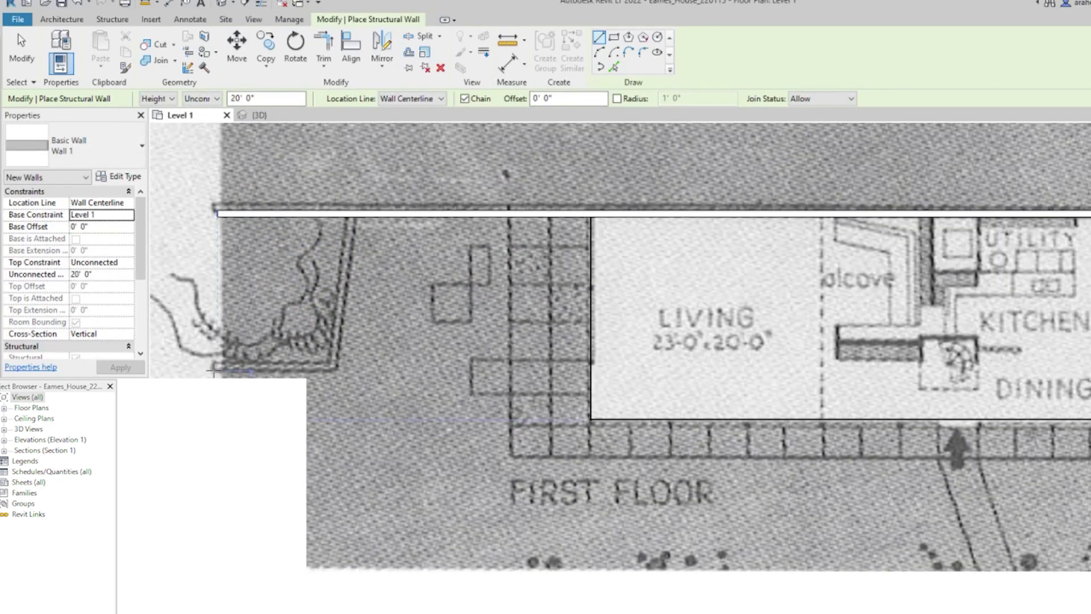
Draw a 13'-0" horizontal structural wall below the long wall's left end and a slanted segment joining it to the long wall
click(214, 370)
click(335, 370)
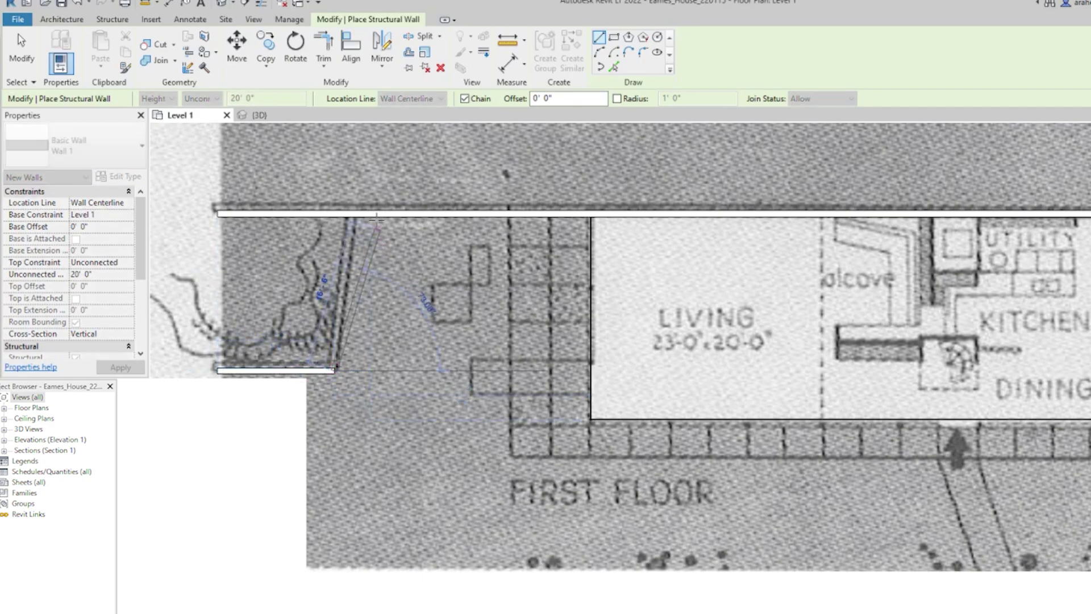
click(356, 215)
Draw the slanted structural wall running down from the long wall's end beyond the studio
scroll(436, 240, down, 2)
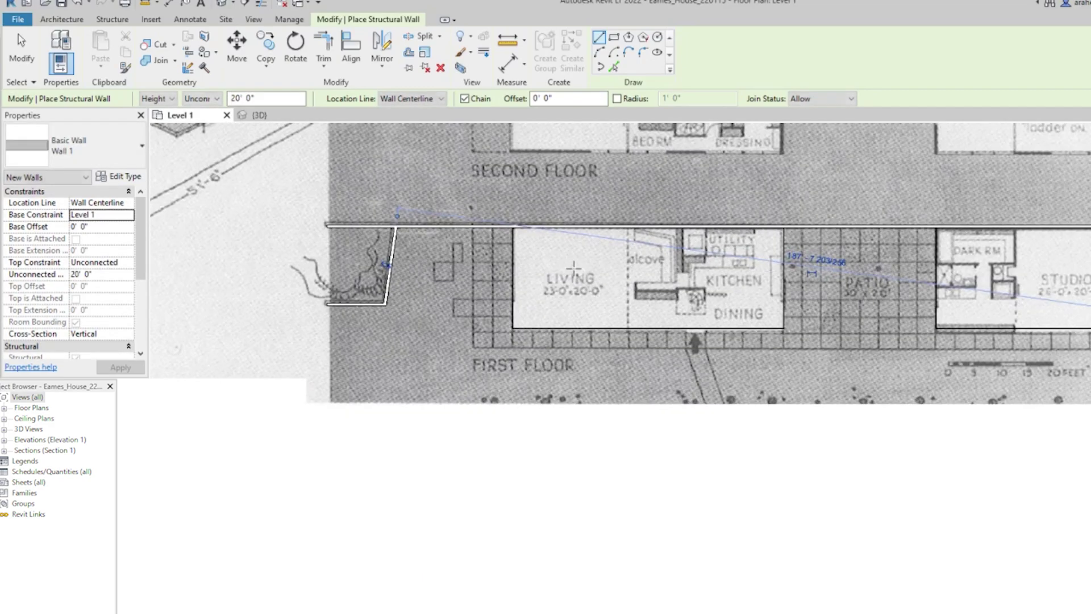
middle_drag(574, 268, 214, 267)
scroll(1021, 247, up, 2)
click(779, 208)
click(831, 397)
key(Escape)
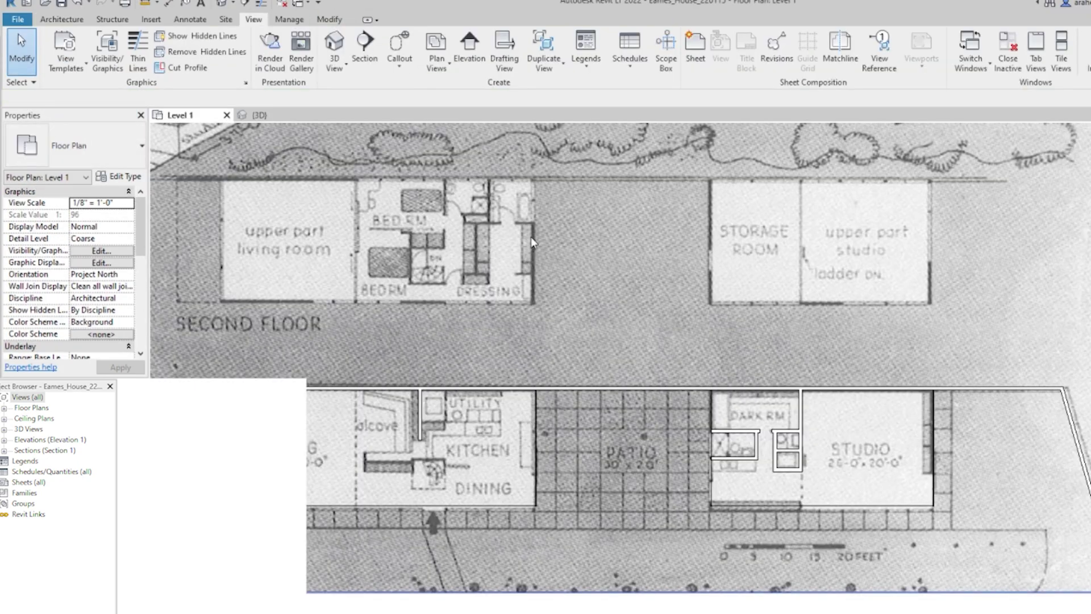
Place elevation markers on the Level 1 plan, including one below the patio and one beside the studio's outer end
scroll(539, 205, down, 1)
click(470, 51)
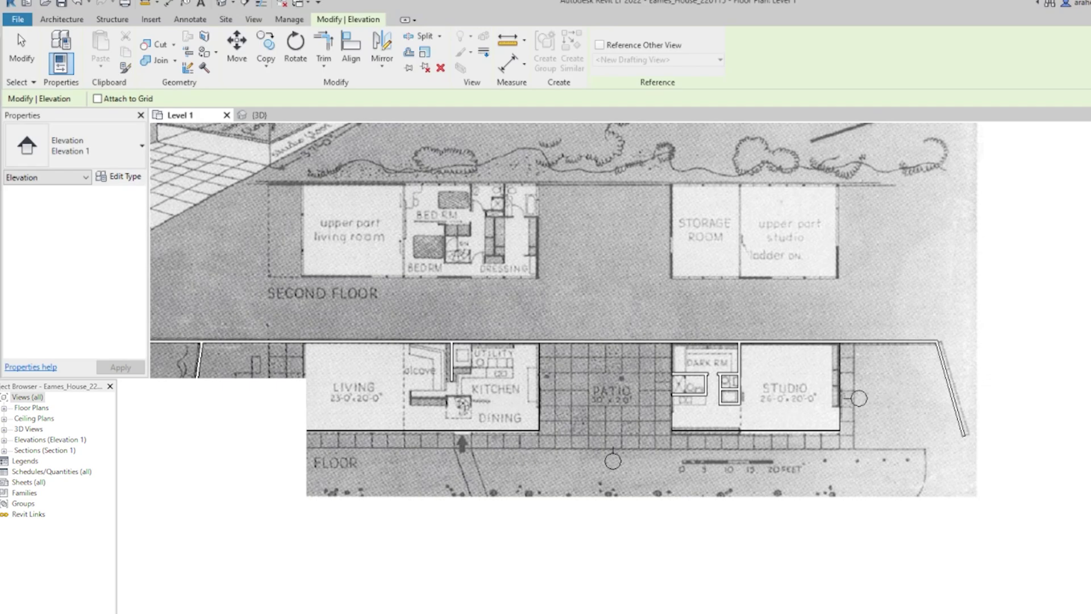
key(Escape)
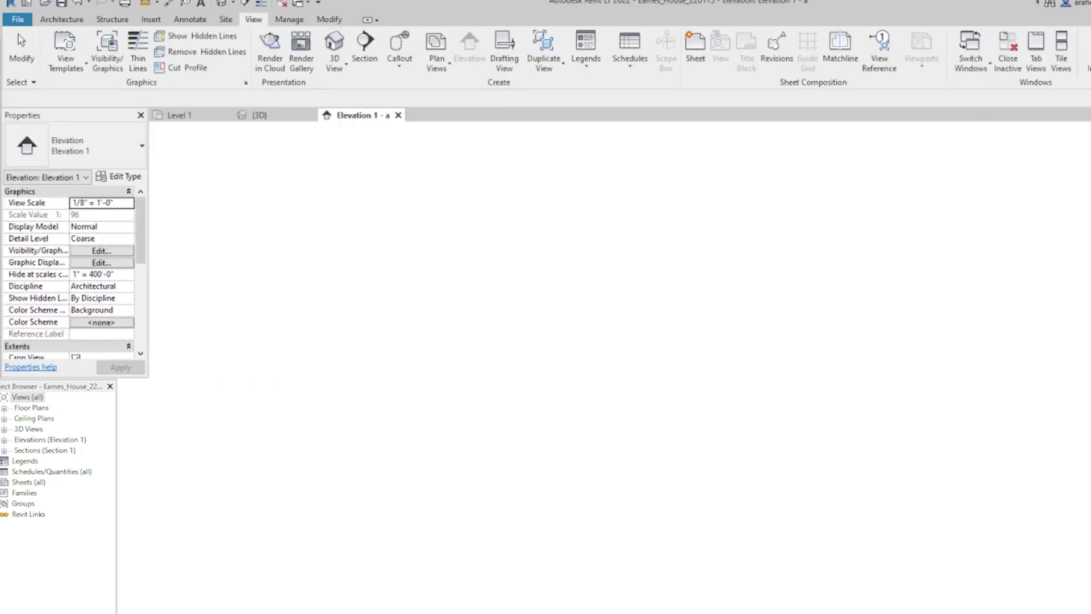
Enlarge the crop region of Elevation 1 - a upward and that of Elevation 2 - a to the right beyond the walls
scroll(375, 438, down, 1)
click(514, 360)
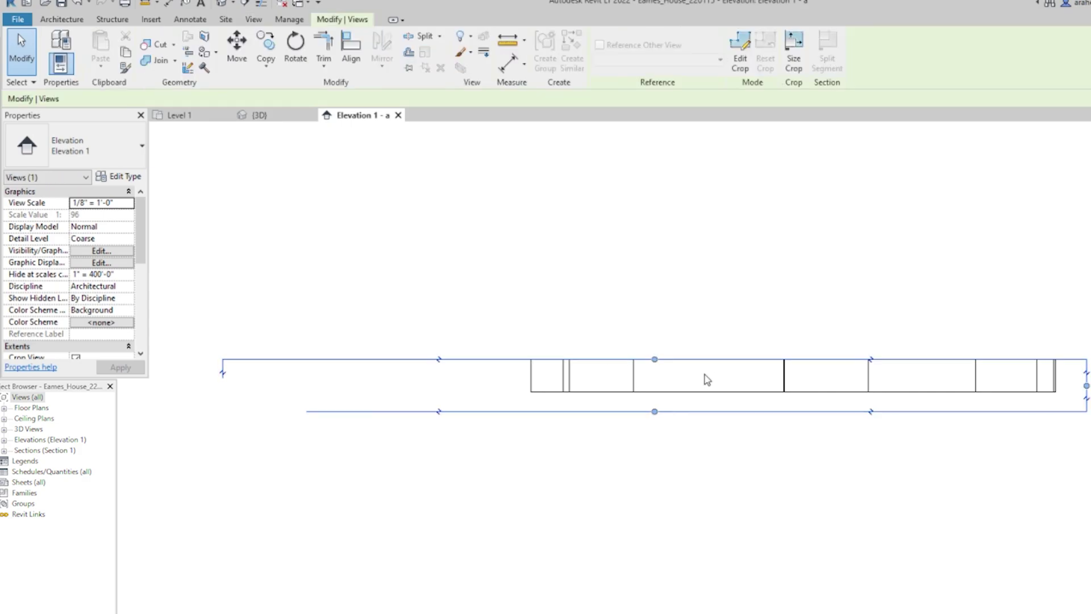
drag(654, 360, 671, 250)
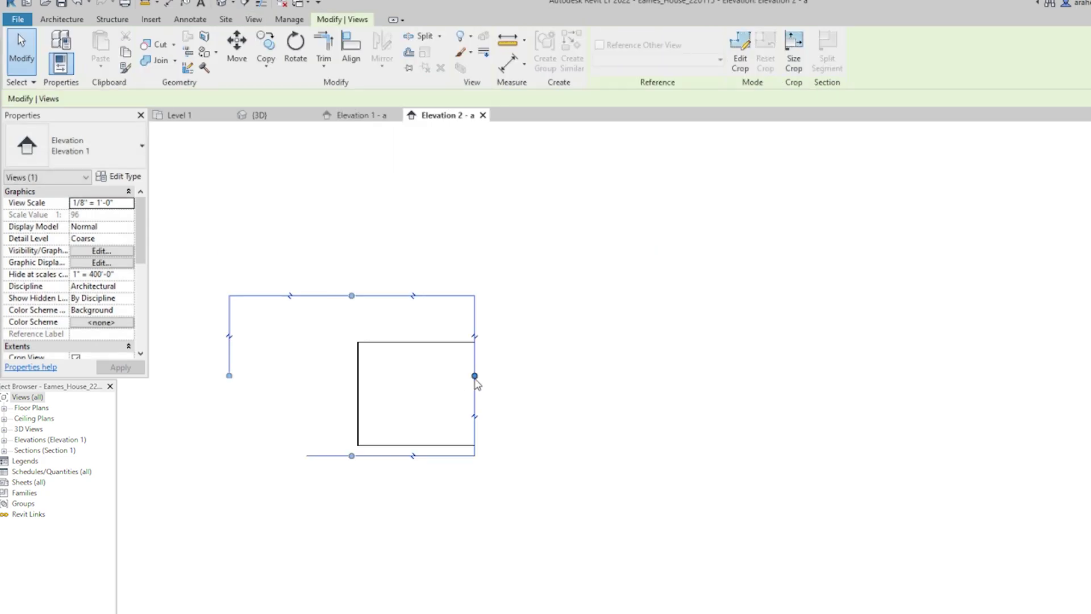
drag(475, 379, 941, 387)
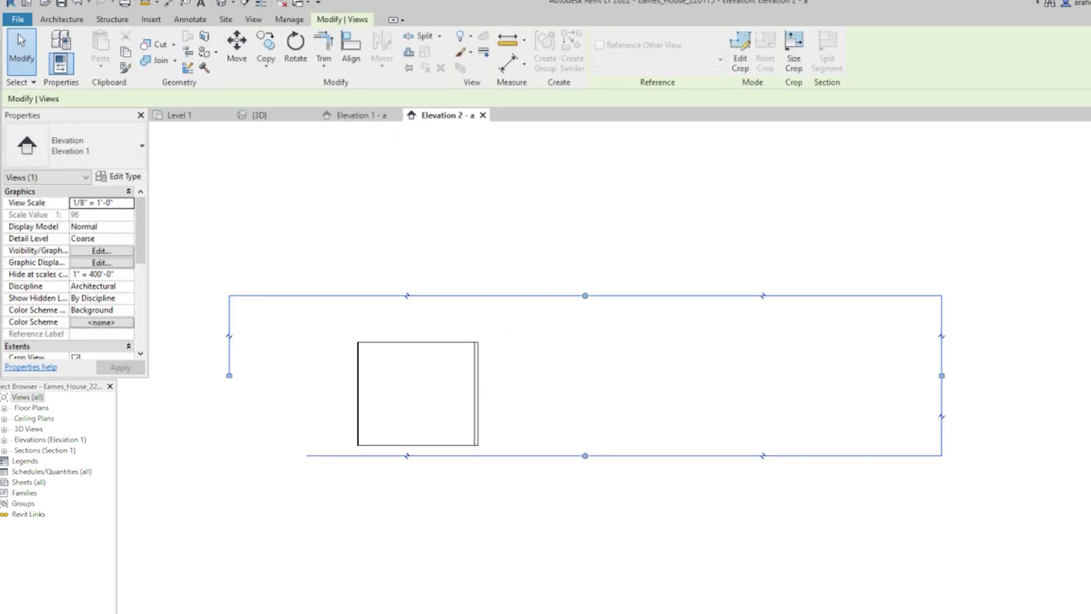
middle_drag(526, 426, 597, 431)
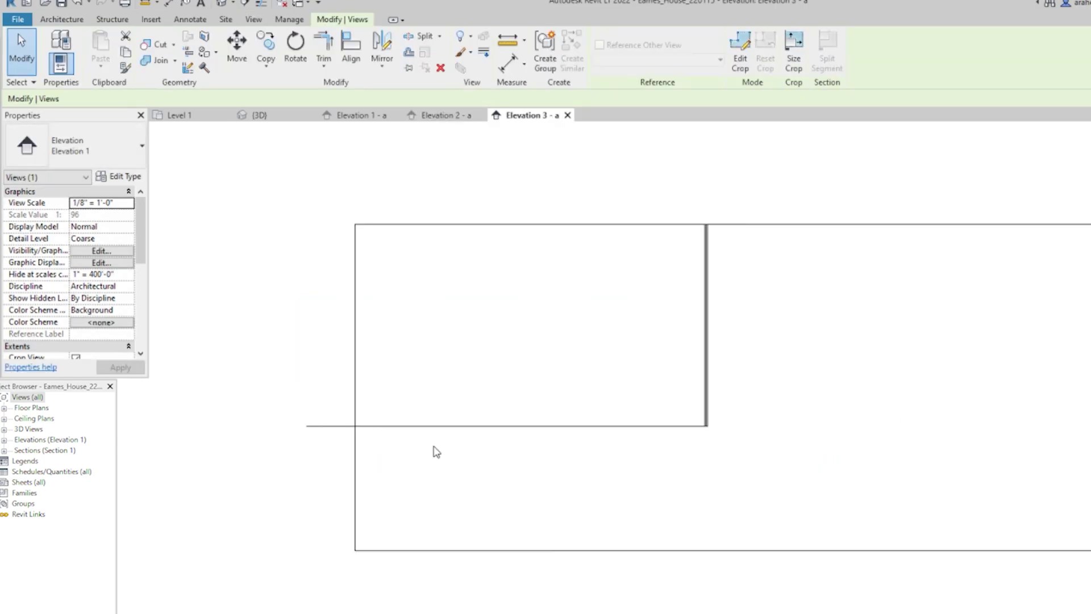
Extend the crop region of Elevation 3 - a upward and to the left beyond the walls
key(Escape)
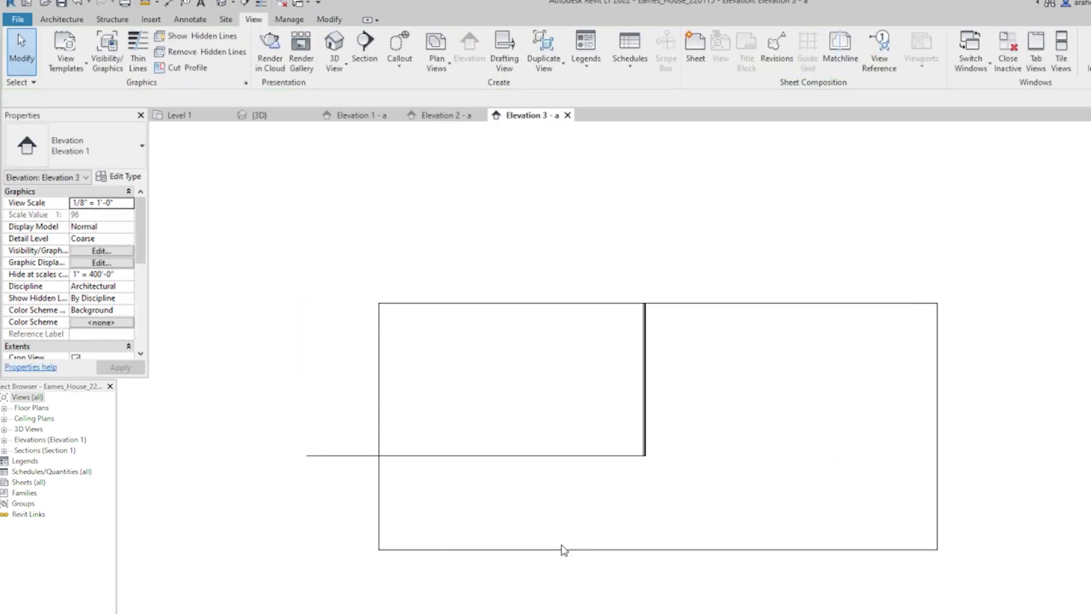
scroll(513, 490, down, 2)
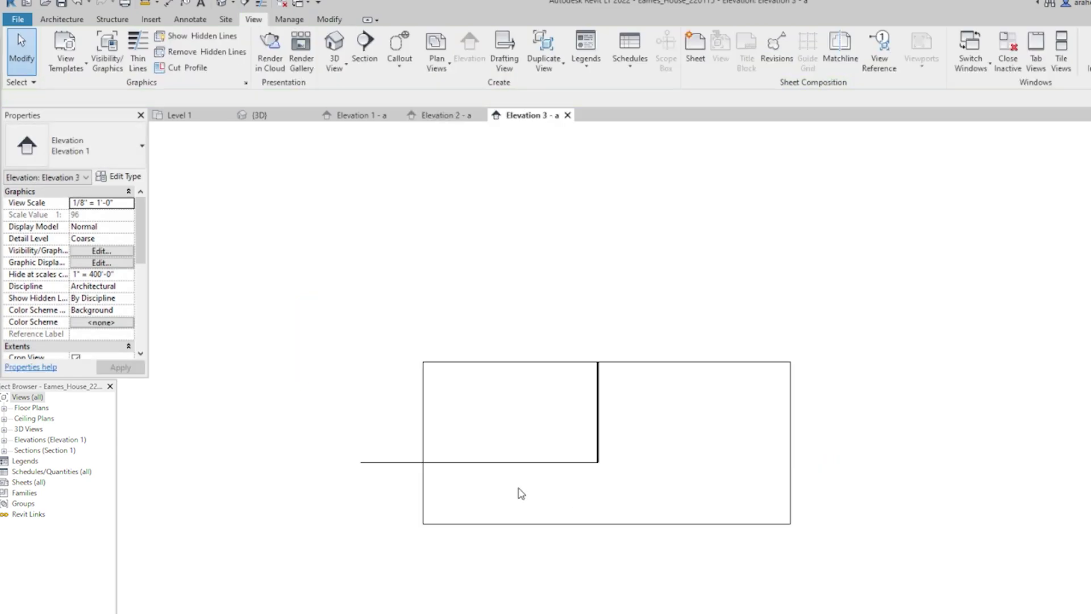
click(524, 523)
drag(606, 362, 624, 262)
drag(422, 392, 312, 404)
click(394, 572)
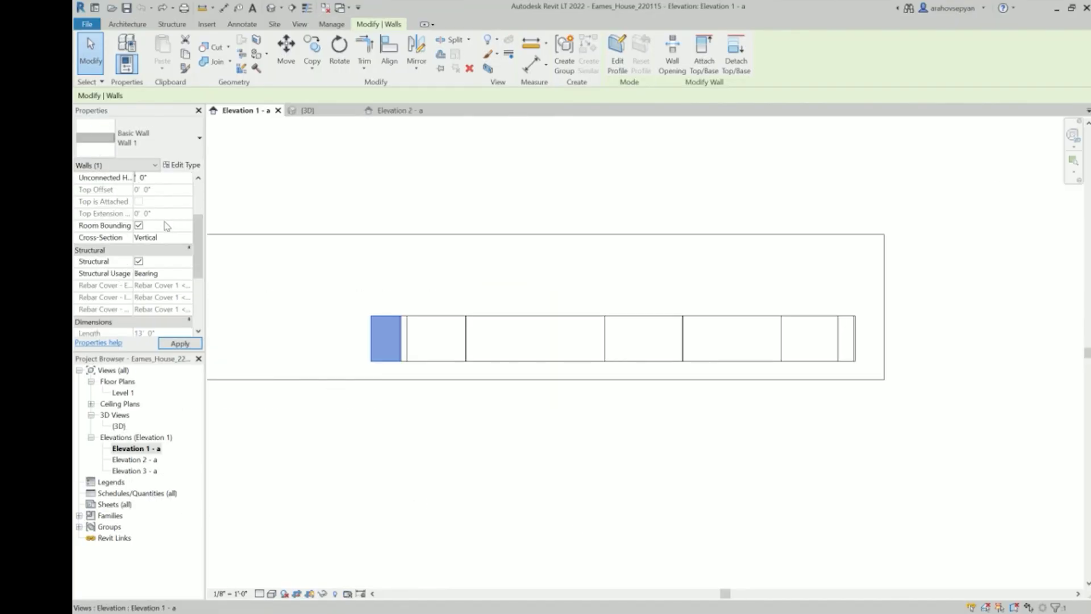
Set the unconnected height of the 13' end wall and the long back wall to 17' in Elevation 1 - a
key(Return)
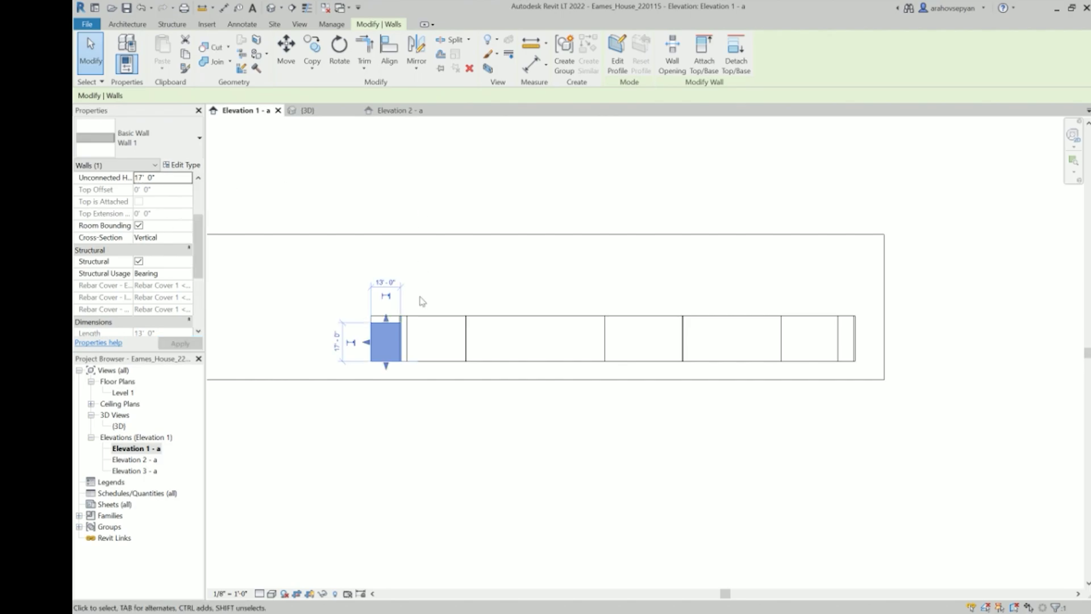
click(421, 302)
click(419, 316)
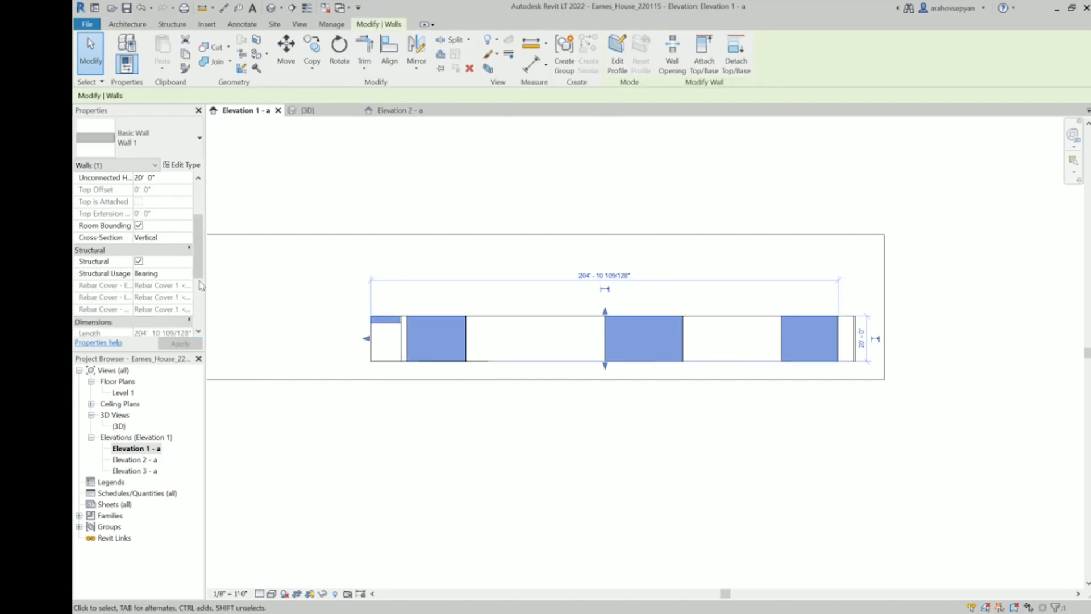
click(147, 178)
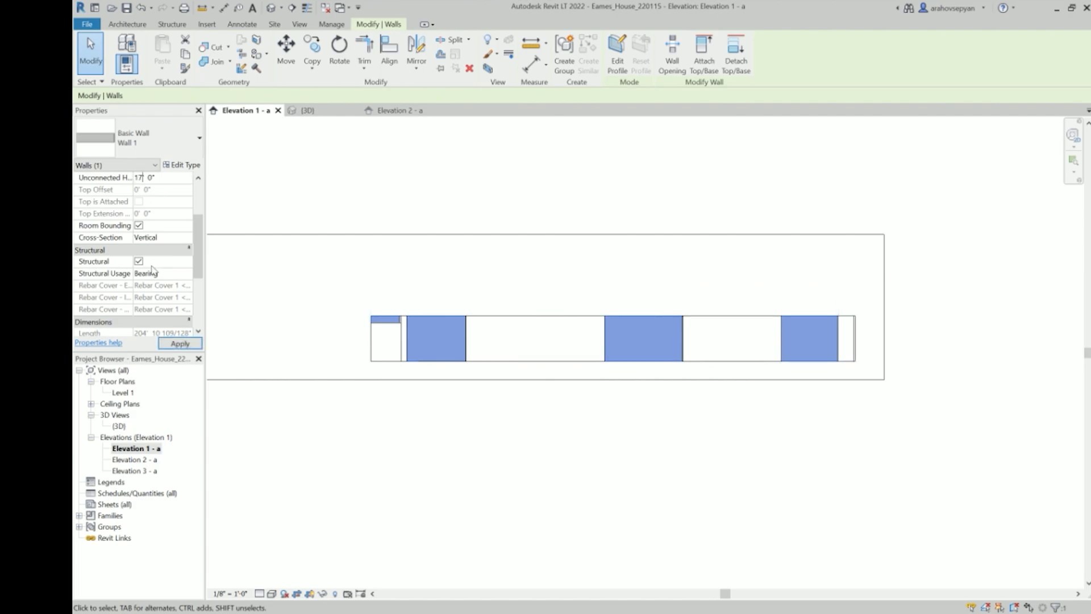
text(17)
click(425, 246)
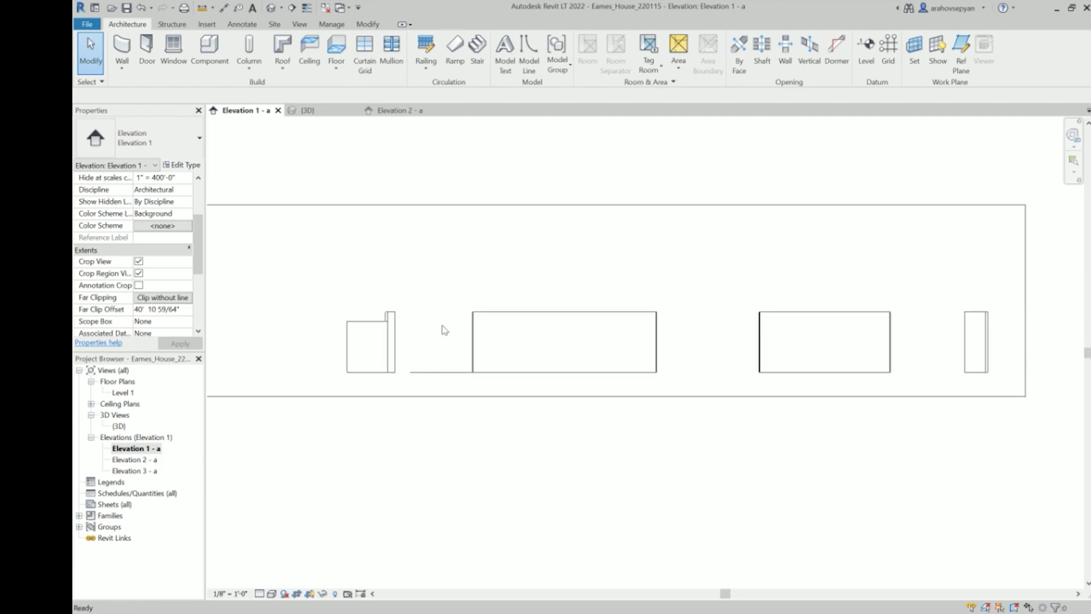
Set the unconnected height of the living block's front curtain wall to 17' in Elevation 1 - a
click(468, 314)
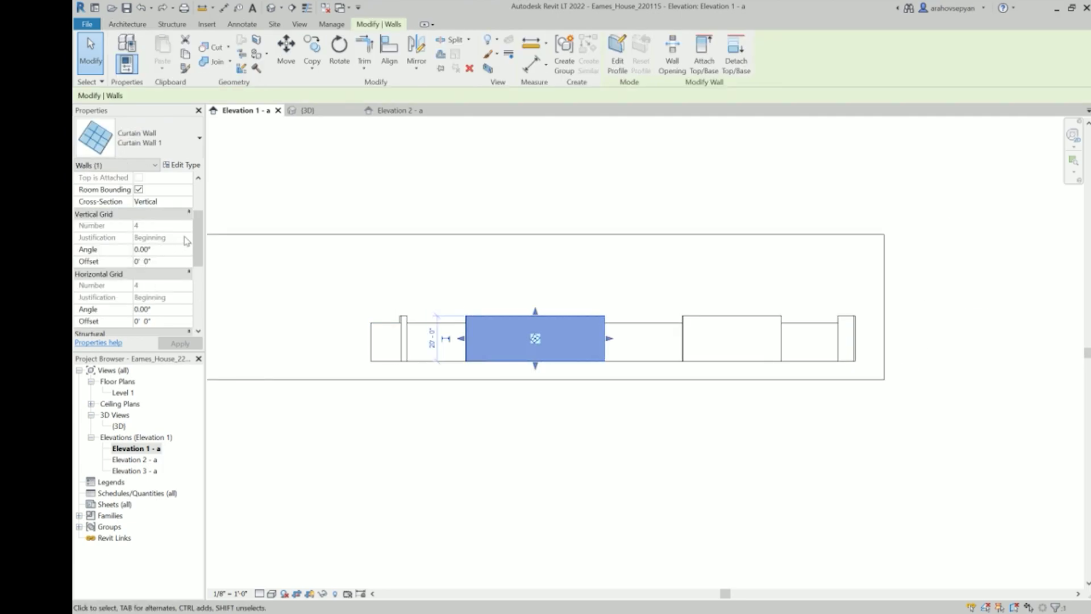
scroll(148, 255, up, 3)
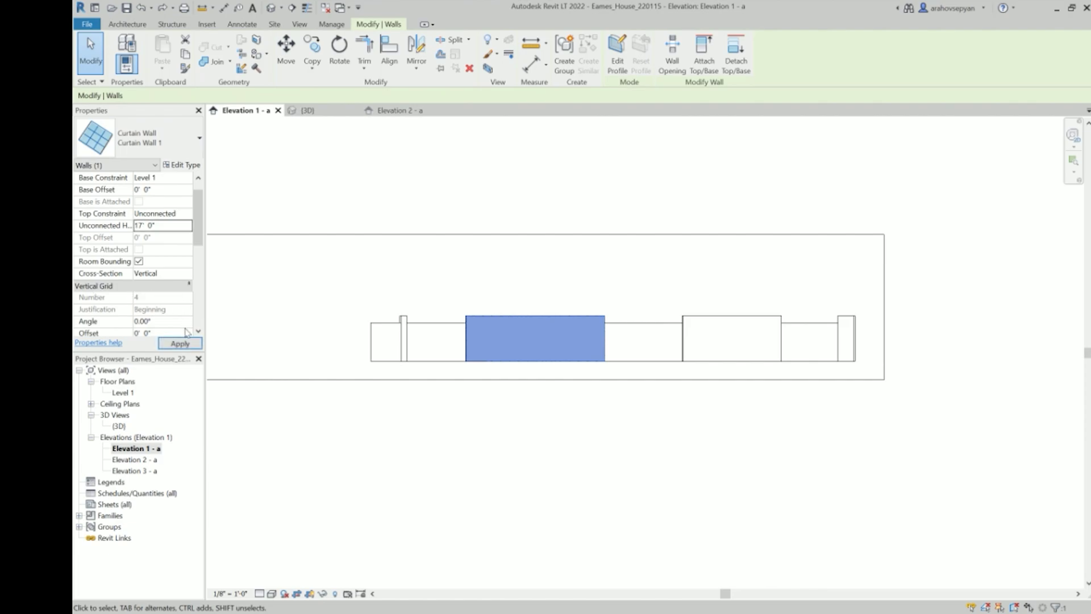
click(189, 343)
key(Escape)
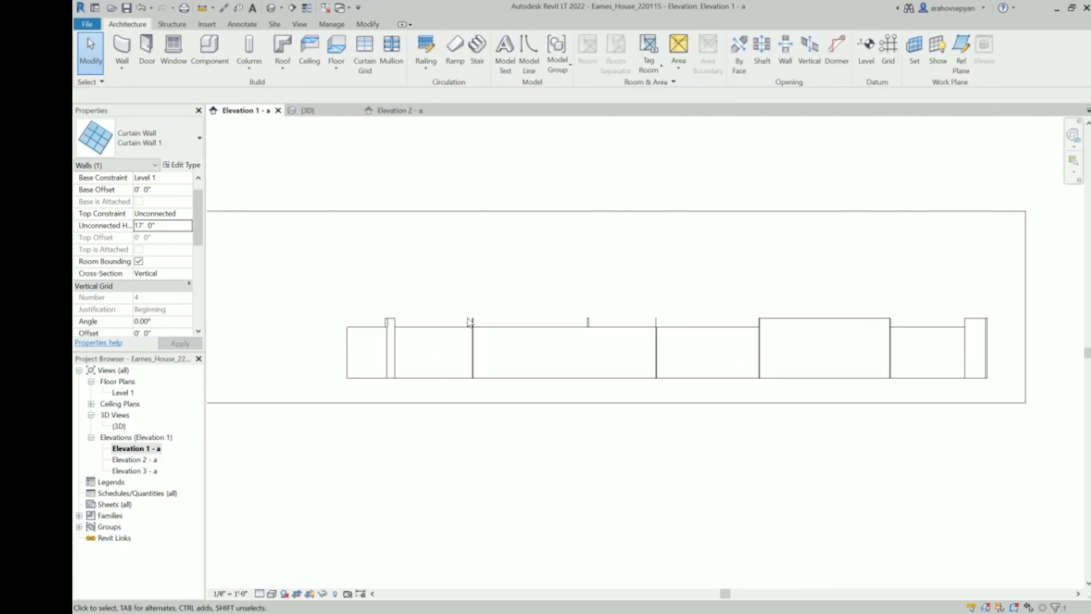
Set the unconnected height of the living block's outer side curtain wall and the narrow basic wall beyond it to 17'
scroll(455, 313, up, 2)
click(479, 323)
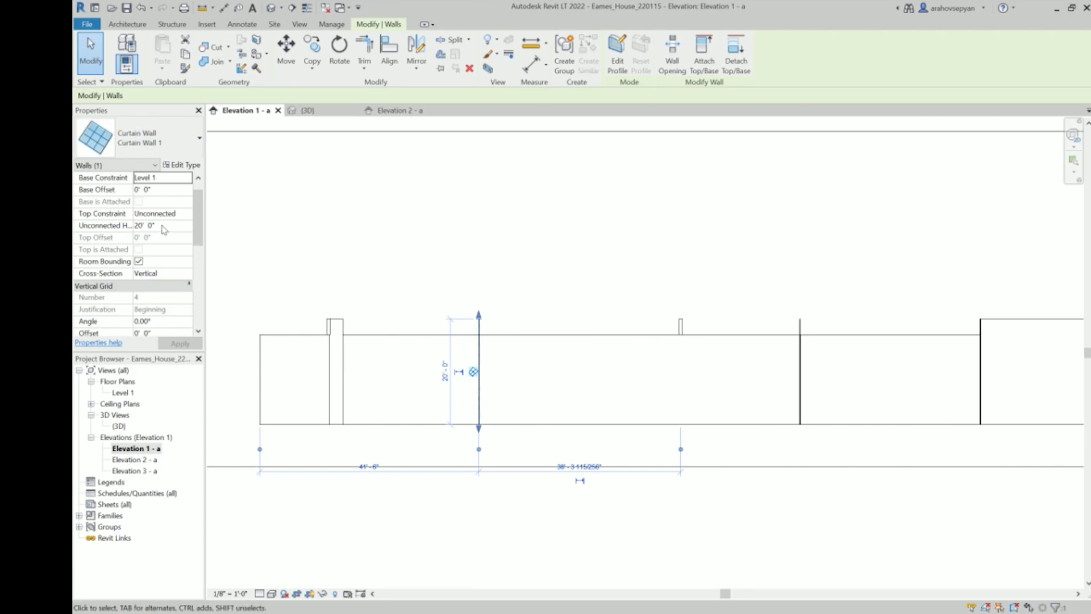
click(146, 226)
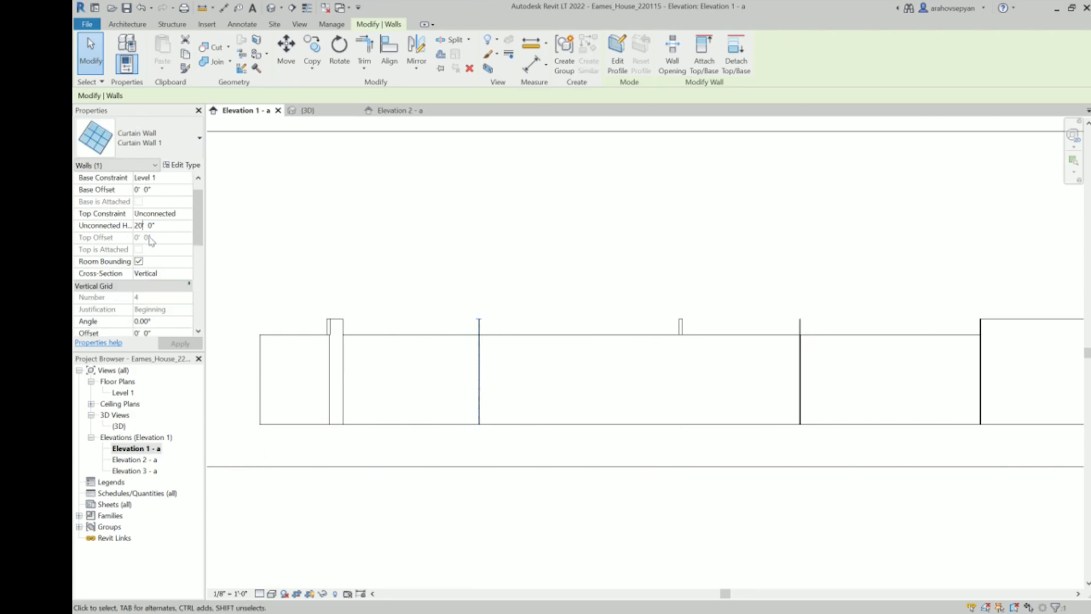
click(189, 343)
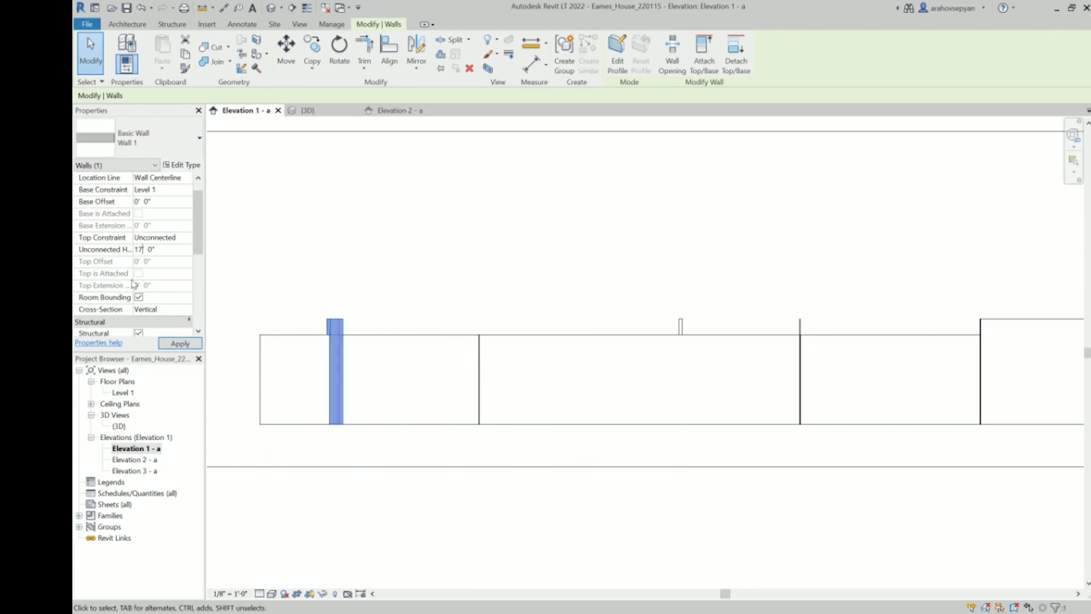
key(Escape)
Set the unconnected height of the interior kitchen wall, the living block's patio-side curtain wall and the remaining taller studio walls to 17'
middle_drag(533, 335, 418, 341)
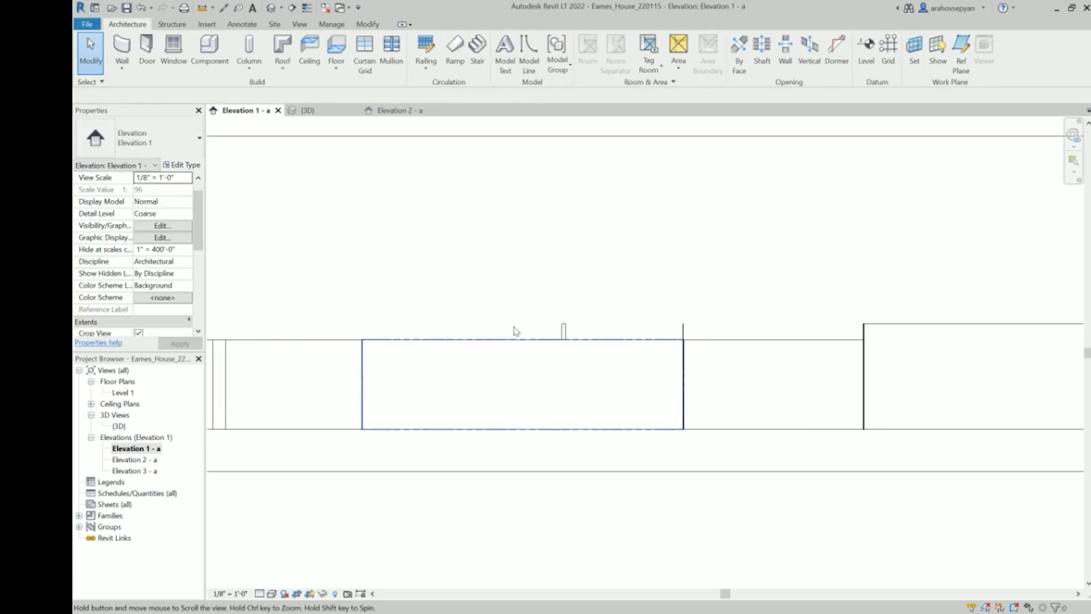
click(568, 332)
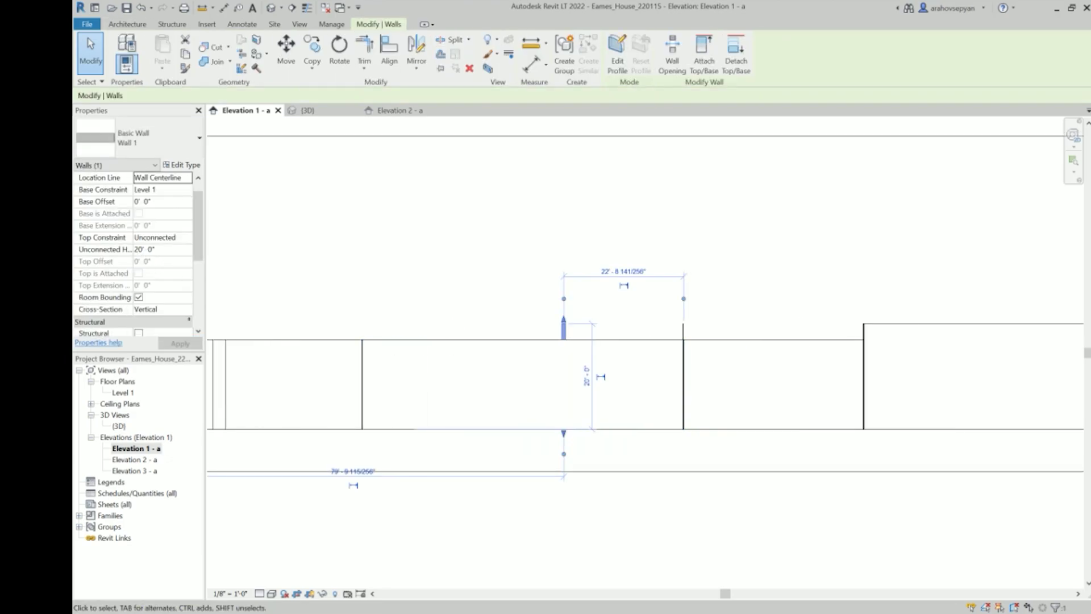
click(143, 250)
text(17)
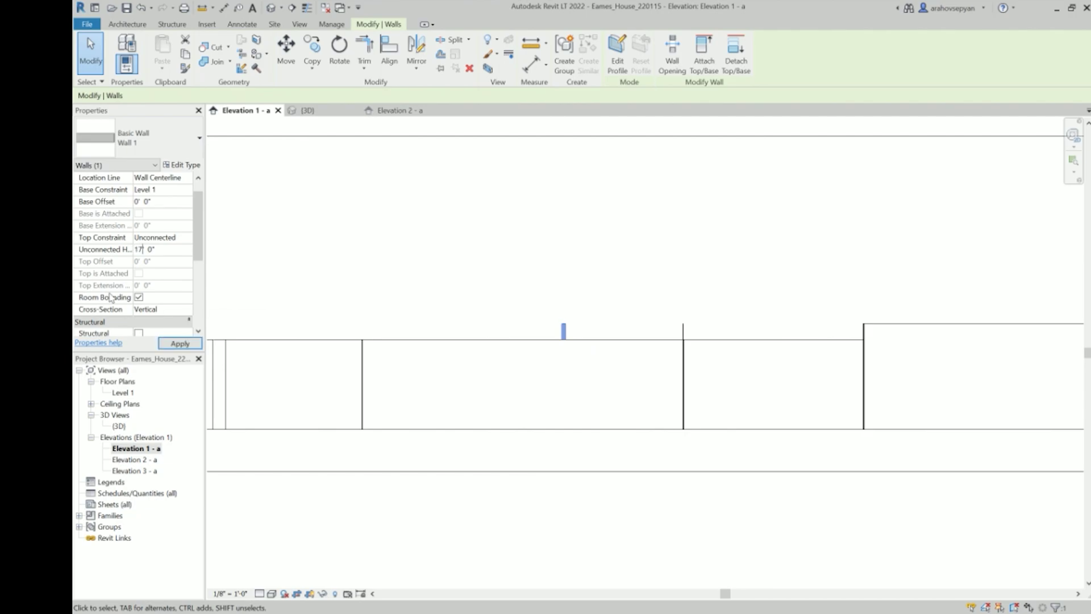
key(Return)
click(684, 335)
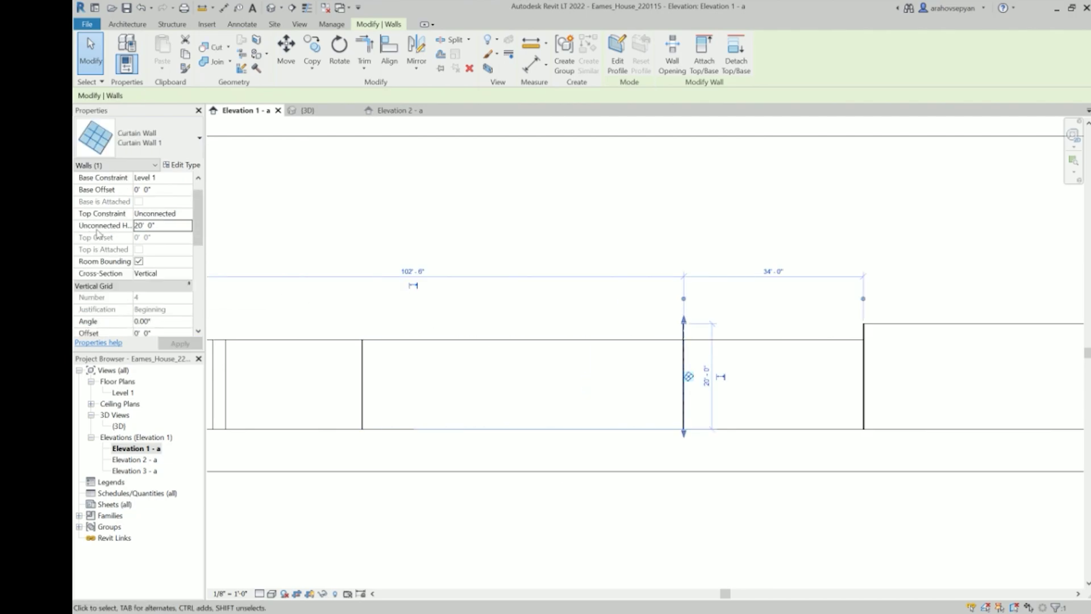
click(142, 226)
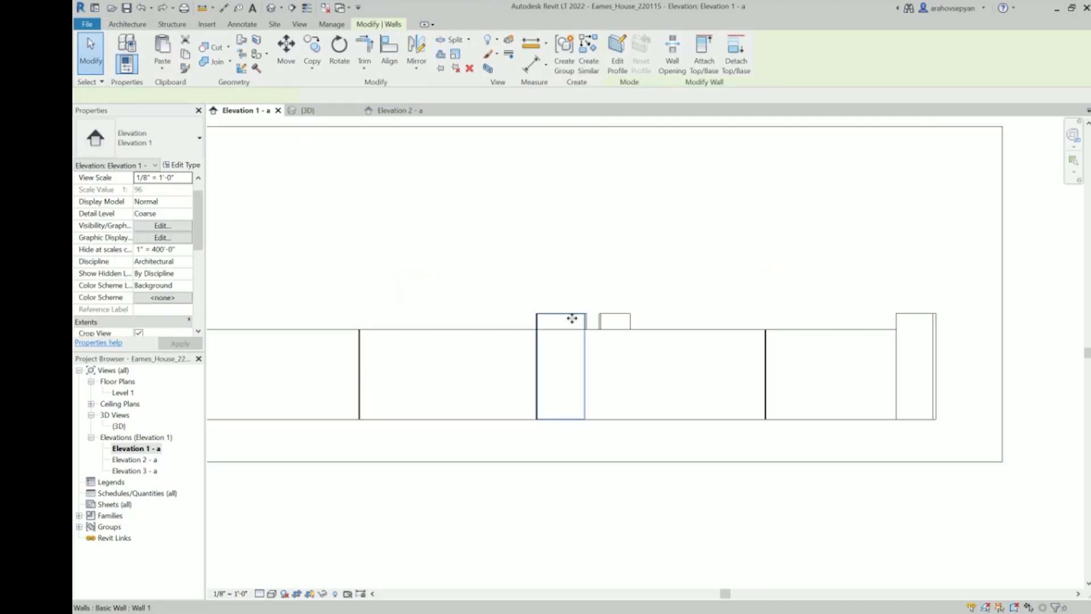
click(560, 321)
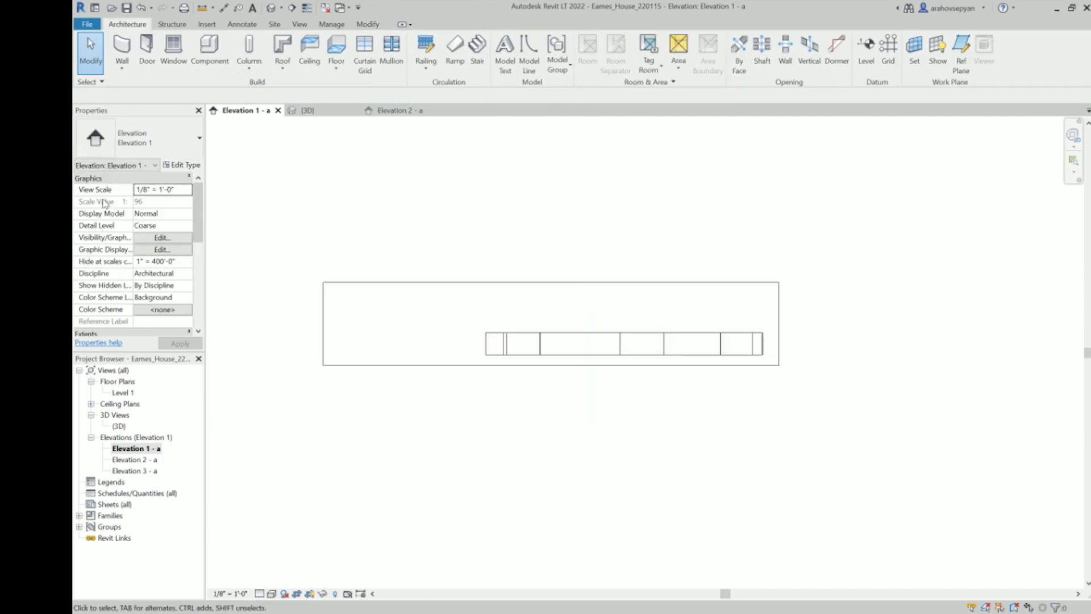
Review the model in 3D and examine the Level 1 plan for the paving joints along the living, patio and studio fronts
click(306, 110)
middle_drag(511, 261, 471, 258)
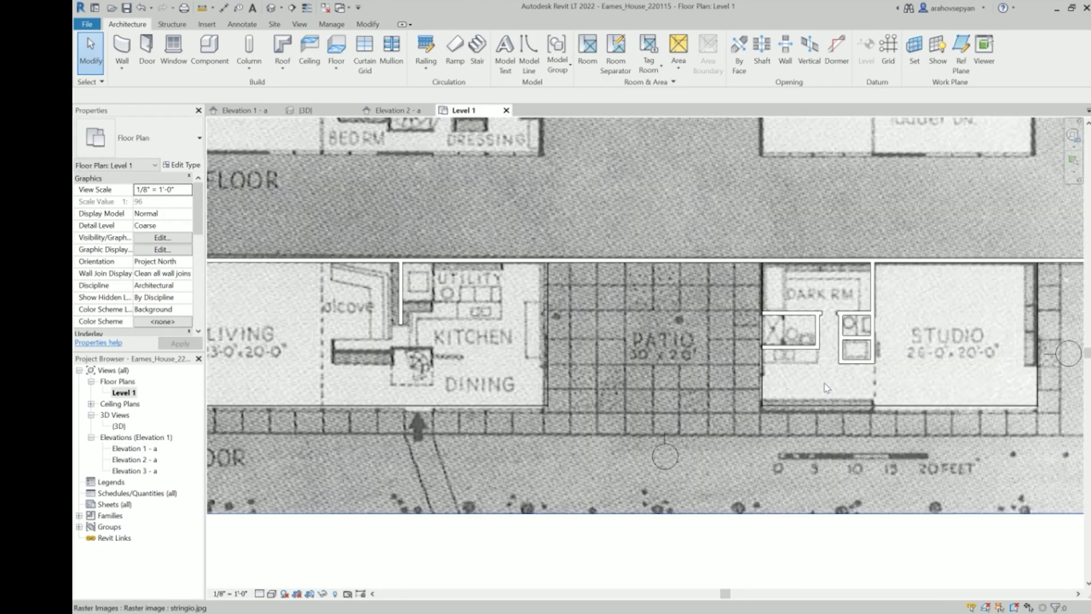
scroll(827, 388, down, 4)
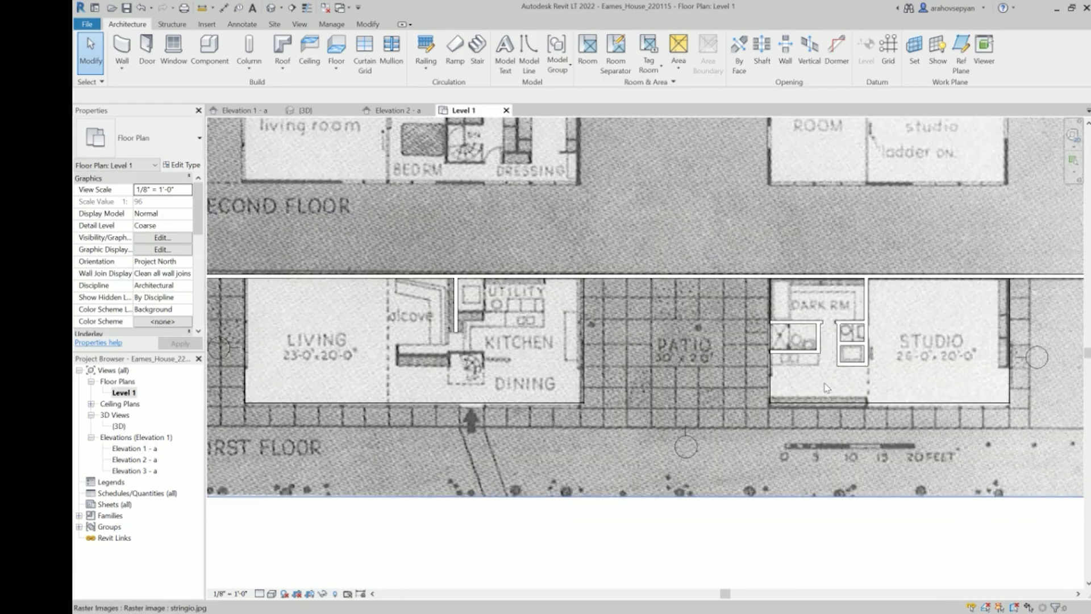
middle_drag(832, 396, 834, 397)
scroll(834, 398, up, 2)
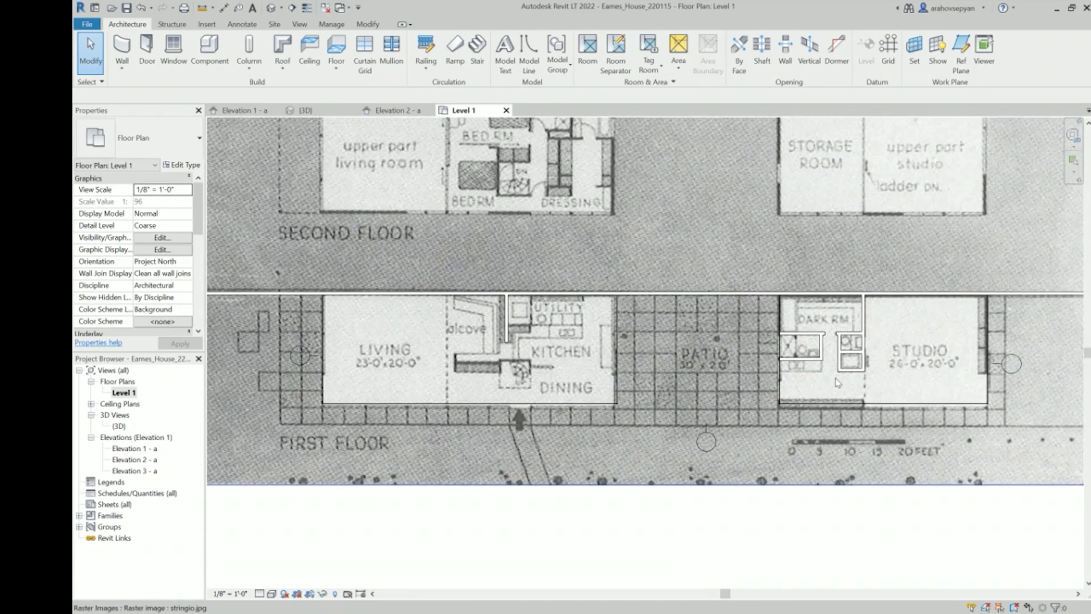
scroll(912, 459, up, 4)
scroll(912, 459, down, 4)
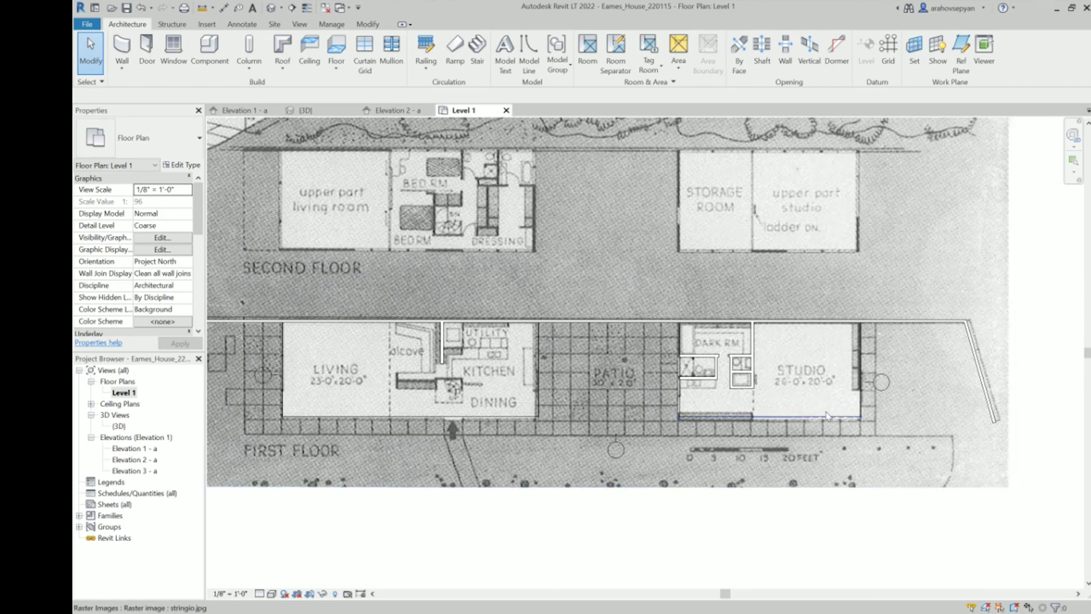
middle_drag(822, 442, 833, 420)
scroll(833, 421, up, 3)
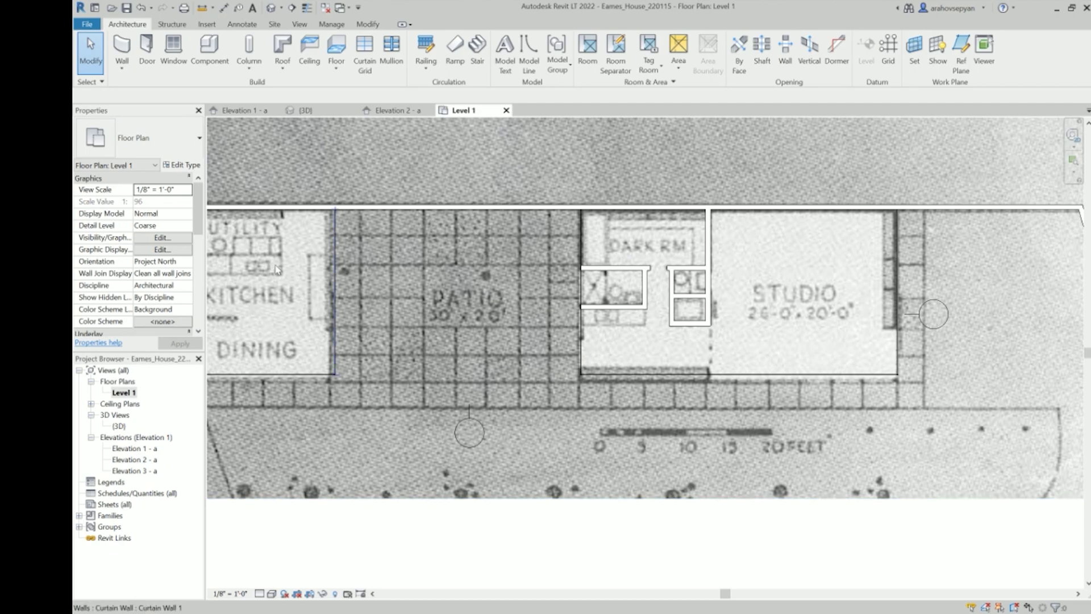
Place Curtain Grid lines across all segments of the studio's front curtain wall, starting from its patio end and following the paving joints
click(155, 29)
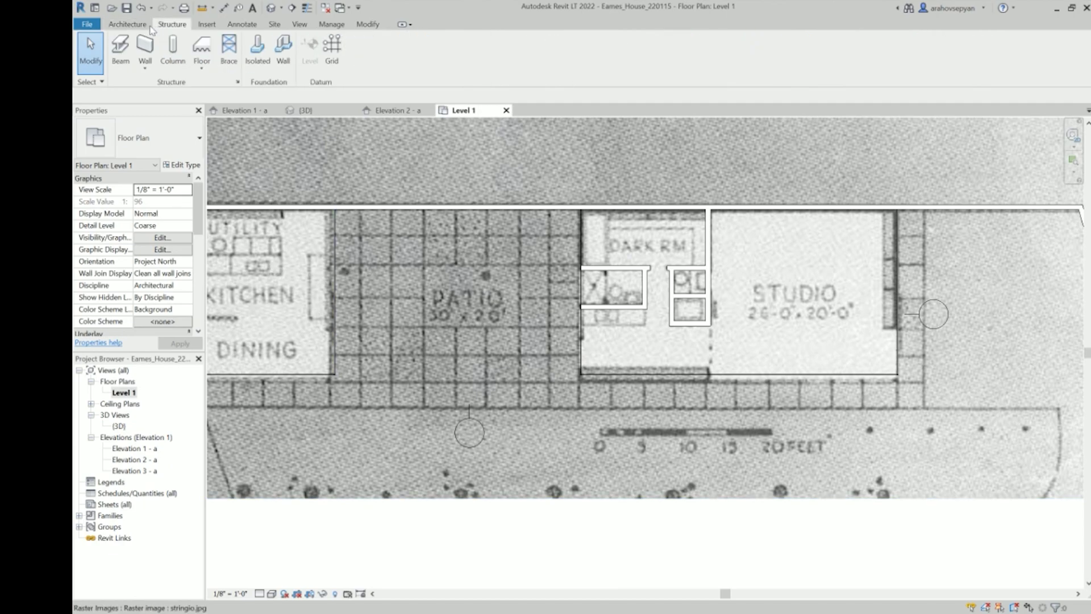
click(134, 26)
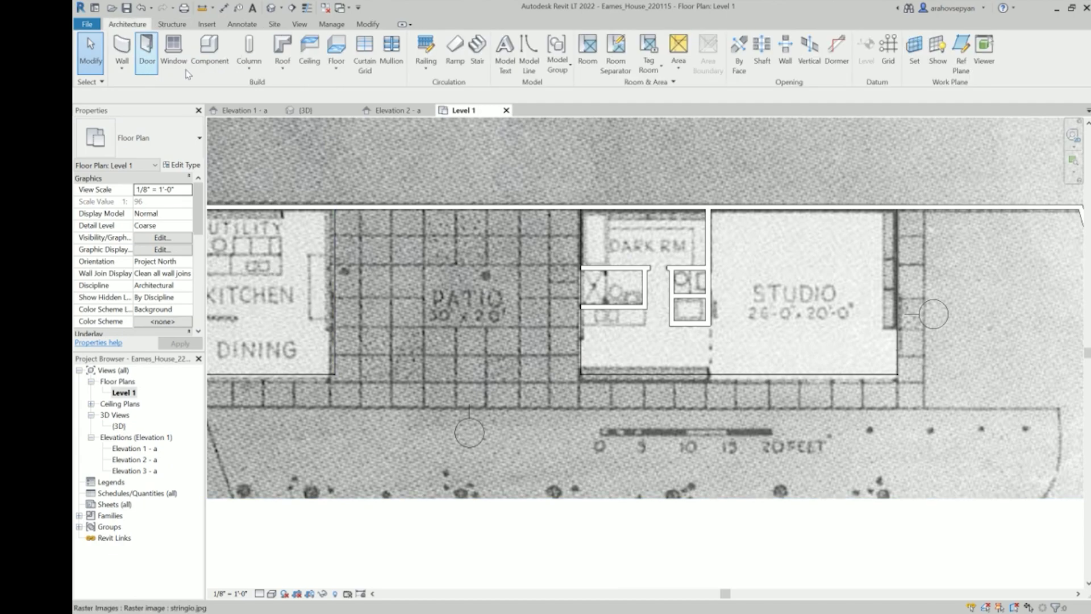
click(362, 53)
scroll(605, 384, up, 3)
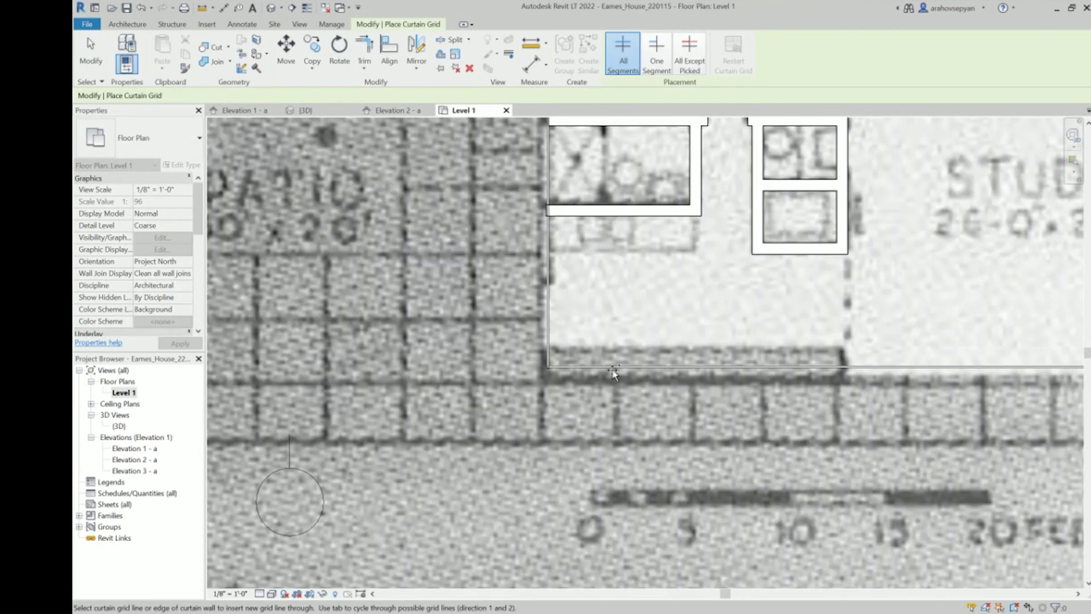
scroll(755, 365, down, 3)
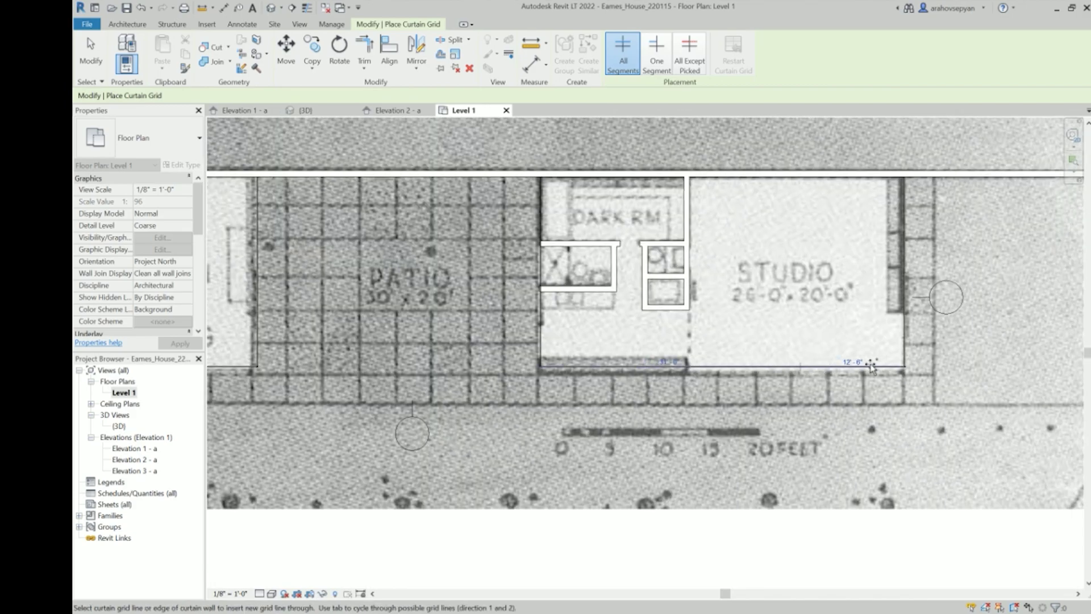
scroll(868, 372, up, 3)
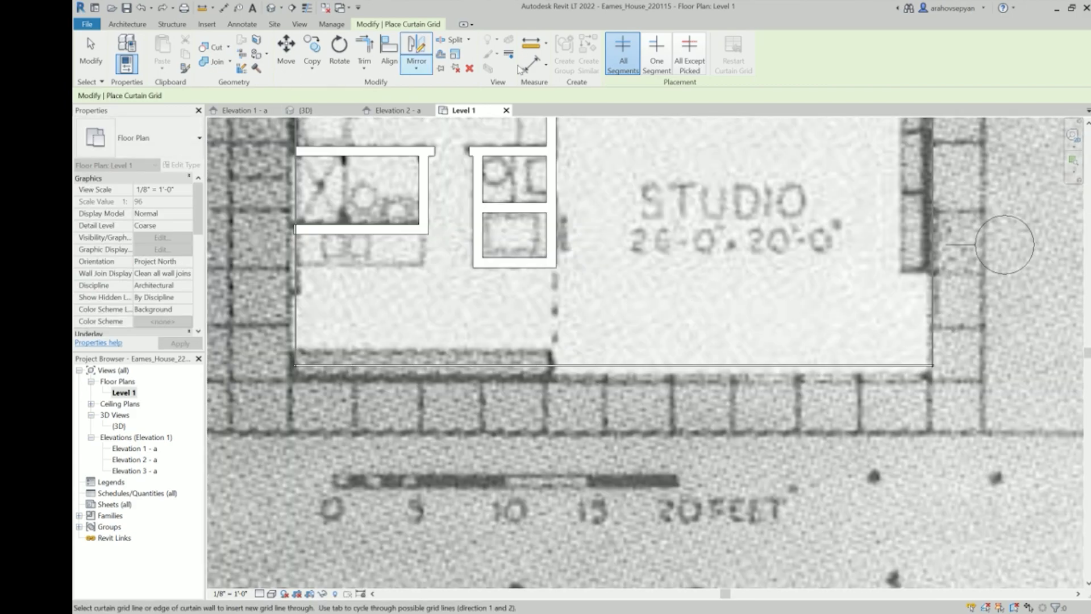
scroll(484, 366, down, 3)
scroll(353, 334, up, 6)
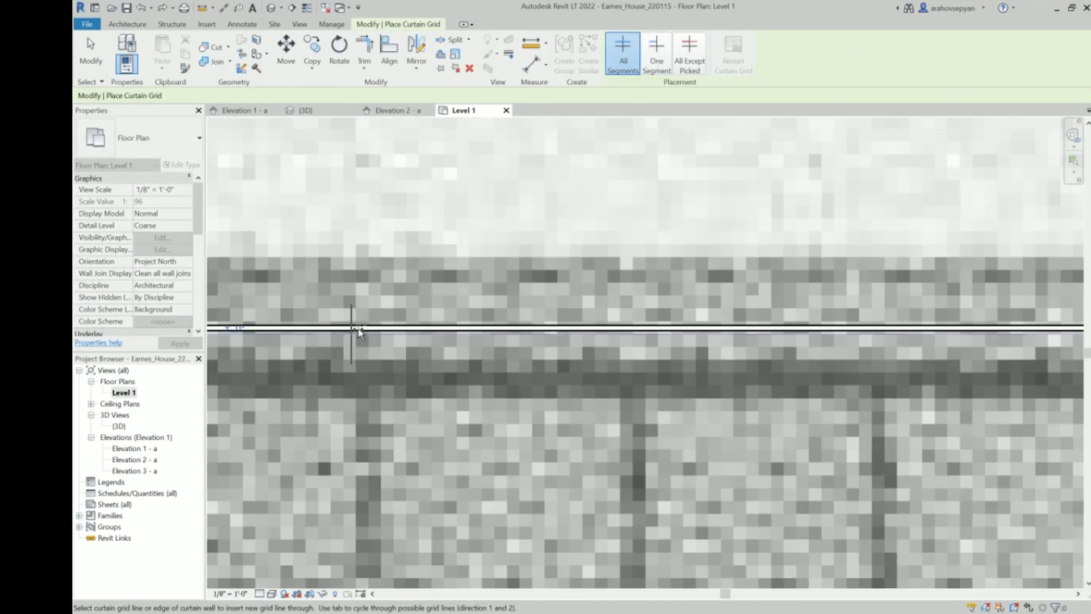
click(628, 336)
click(770, 335)
middle_drag(776, 335, 740, 345)
click(877, 344)
Place the remaining grid lines of the studio's front curtain wall at the paving joints up to its outer corner, and inspect them in 3D
middle_drag(877, 343, 580, 355)
click(846, 352)
click(687, 368)
scroll(816, 368, up, 3)
click(847, 369)
scroll(847, 370, down, 2)
middle_drag(1020, 370, 828, 357)
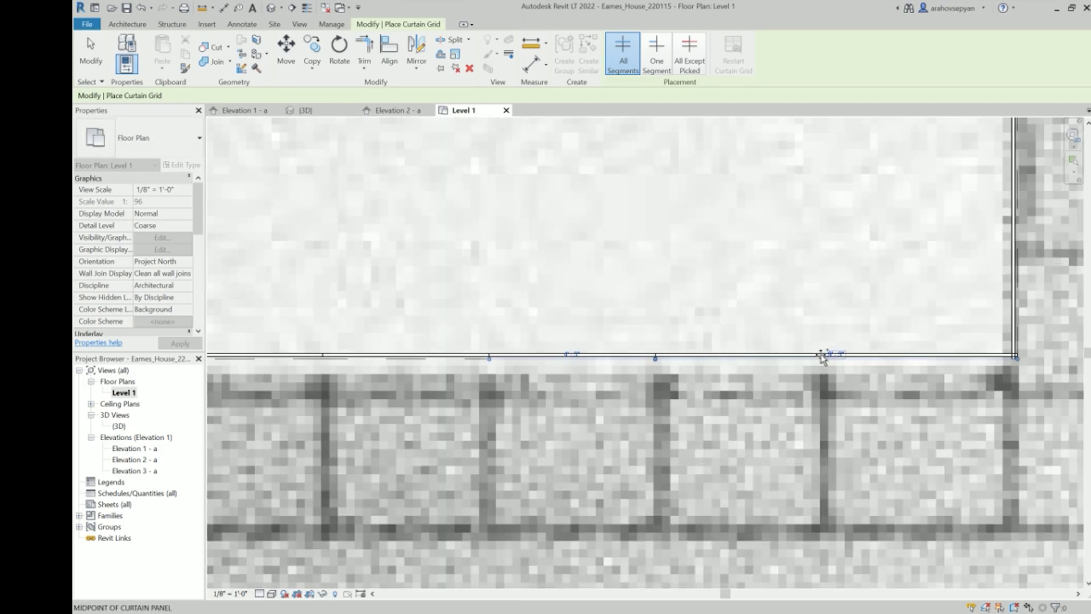
click(828, 357)
key(Escape)
key(Escape)
scroll(857, 318, down, 7)
click(305, 110)
shift+middle_drag(705, 286, 724, 334)
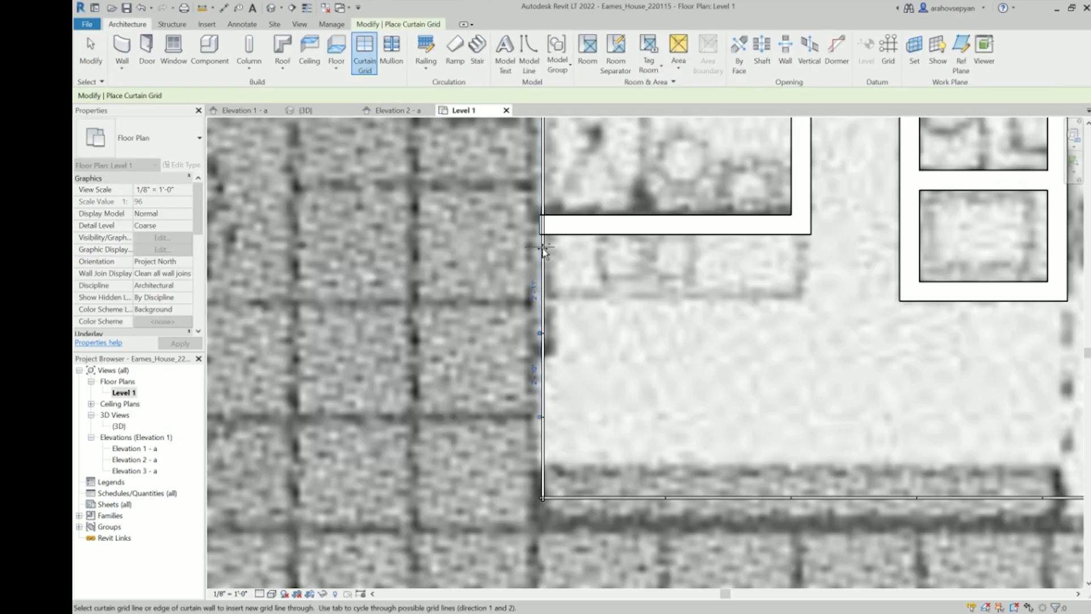
Place Curtain Grid lines on the Level 1 plan along the studio's patio-side curtain wall and the living block's front curtain wall
click(542, 247)
middle_drag(543, 247, 528, 312)
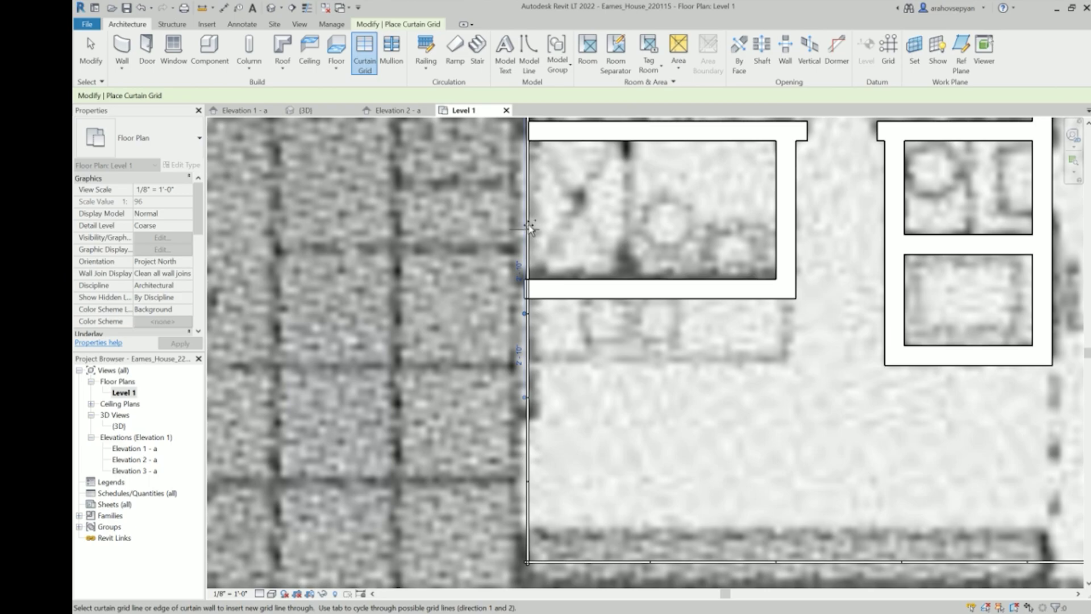
middle_drag(529, 232, 524, 263)
middle_drag(523, 178, 526, 235)
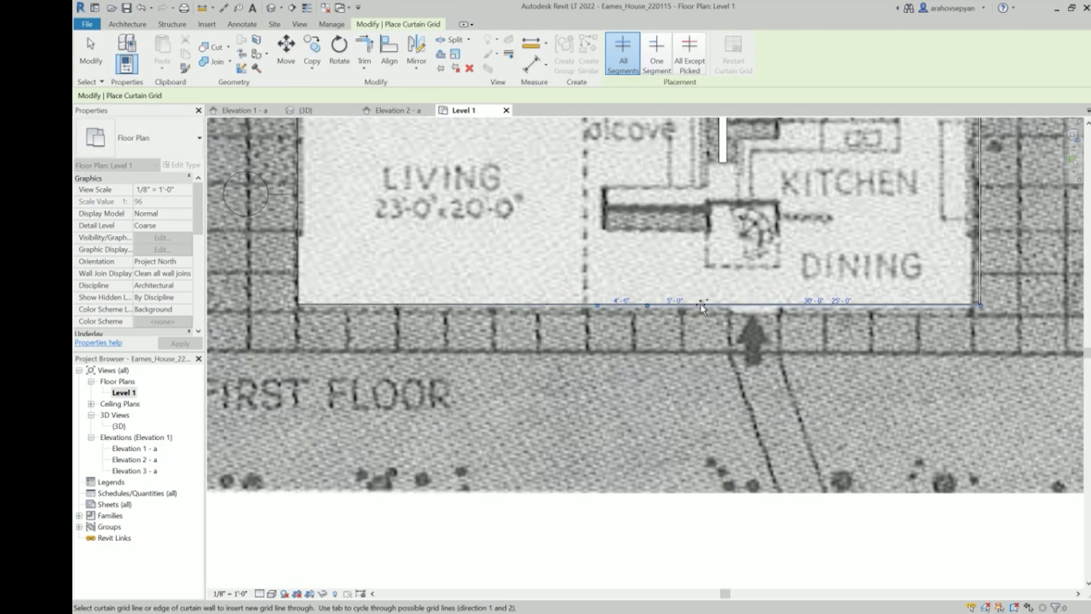
scroll(756, 300, up, 1)
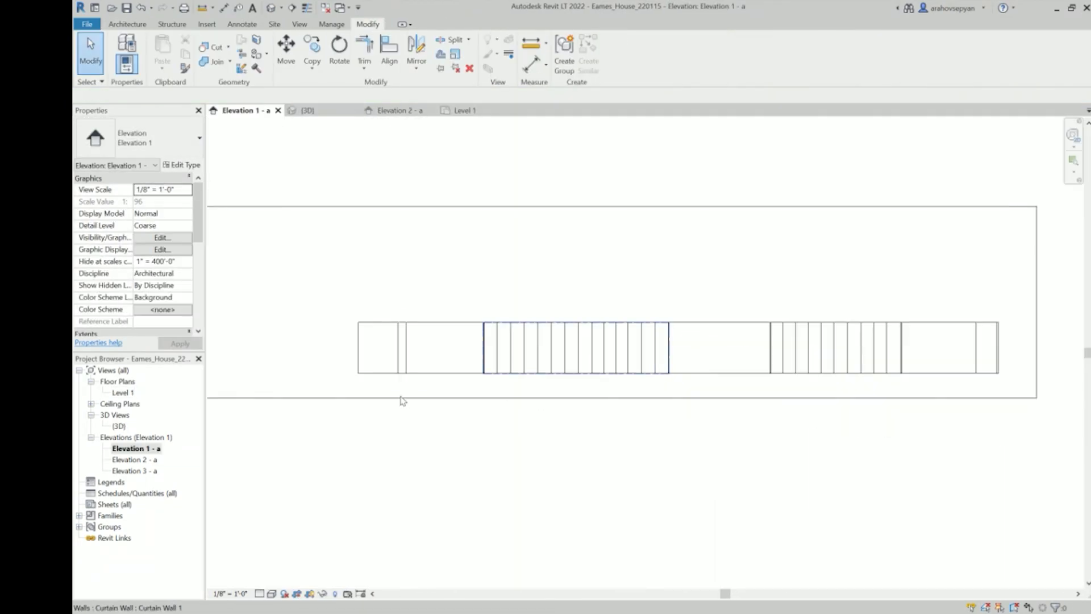
click(407, 385)
scroll(392, 388, up, 3)
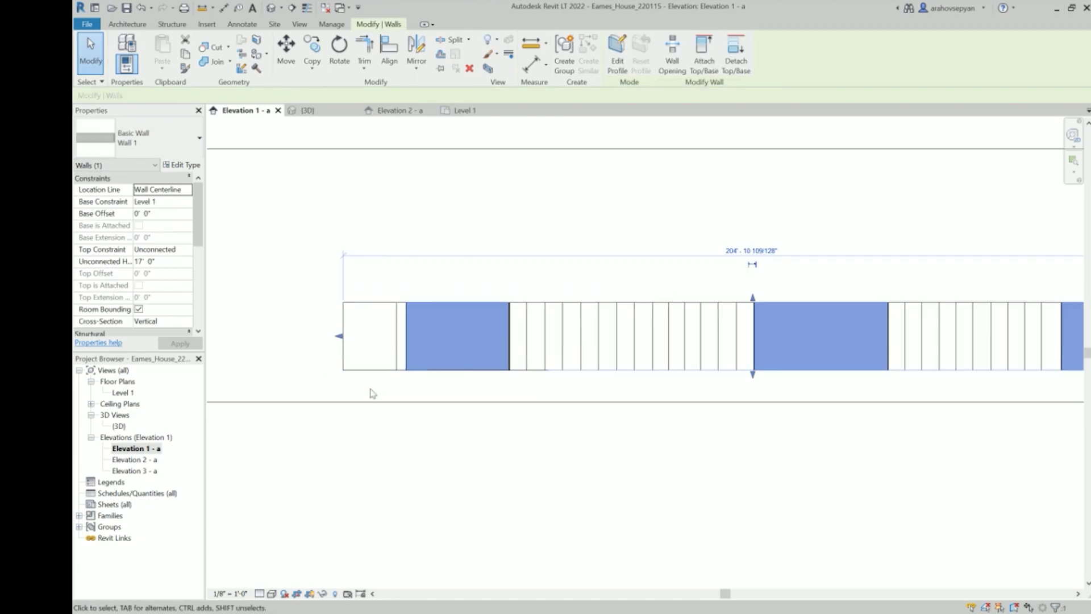
key(Escape)
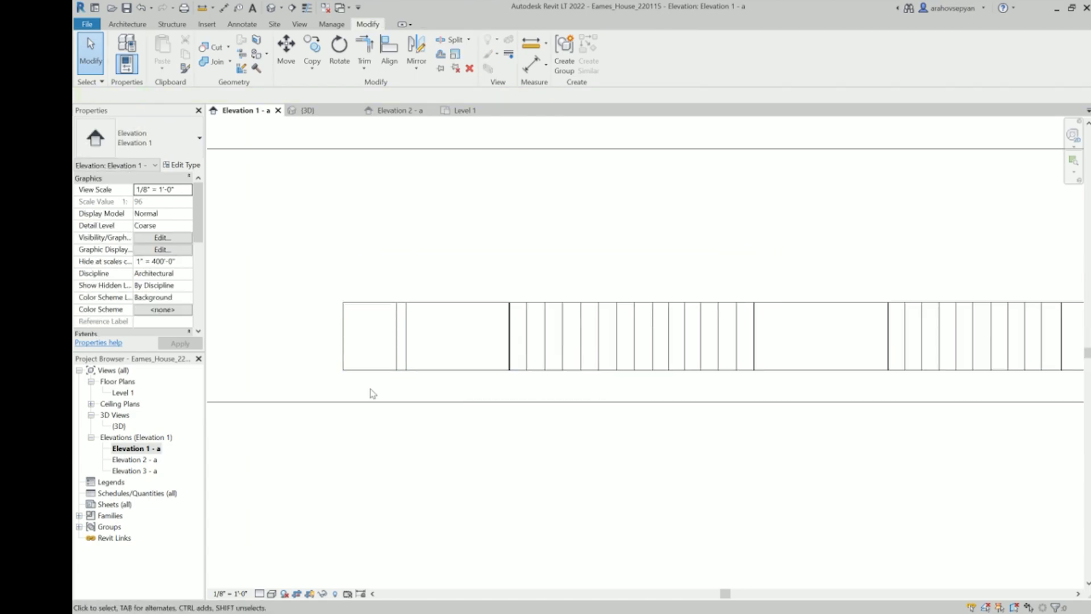
click(333, 24)
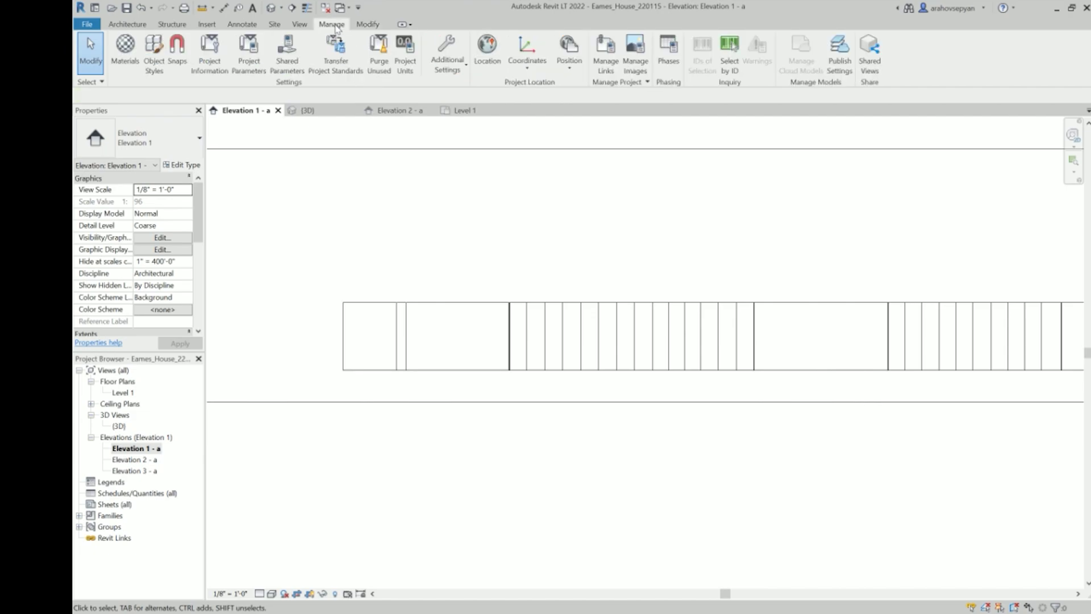
Draw a new level along the base of the walls in Elevation 1 - a, extending past both ends of the building
click(139, 26)
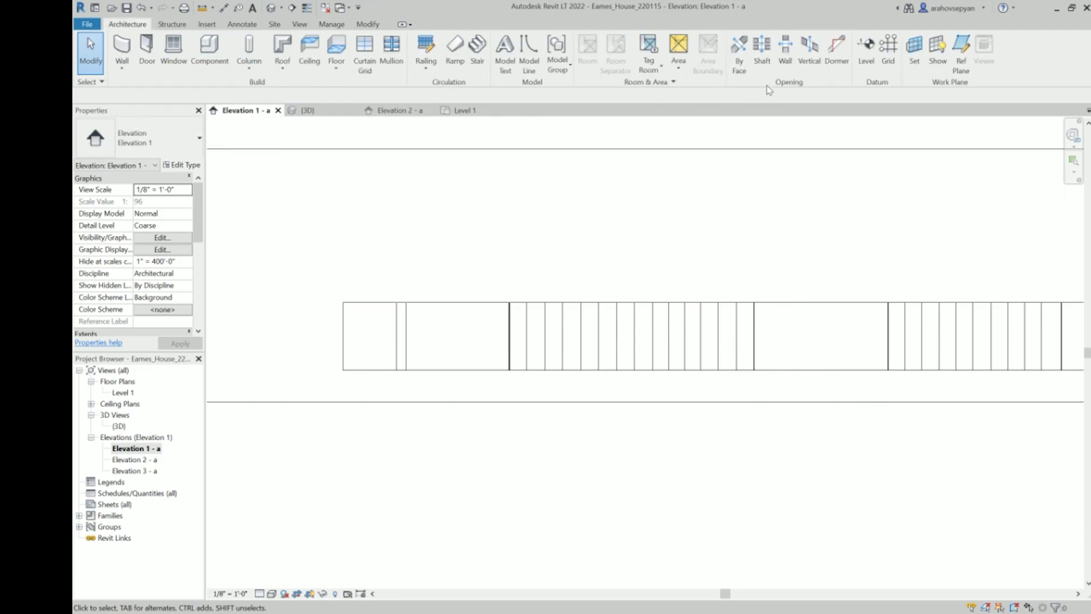
click(866, 45)
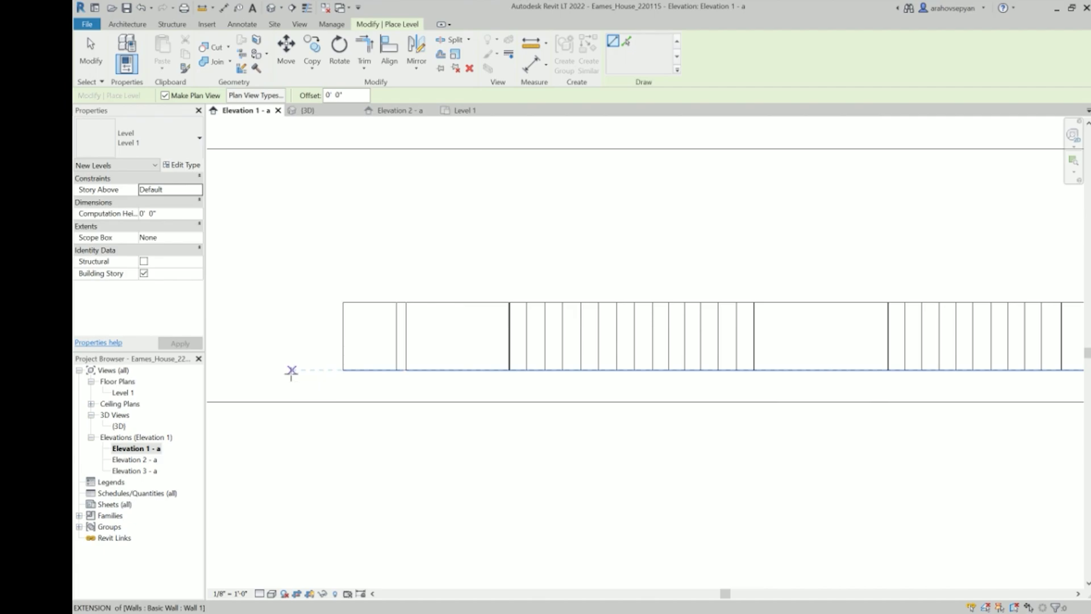
click(273, 370)
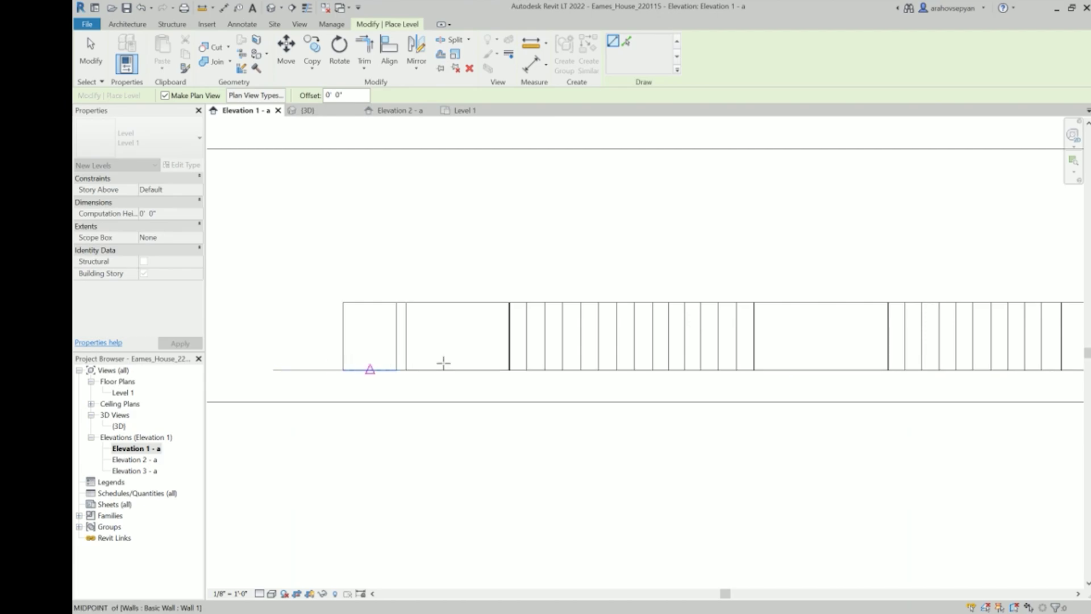
scroll(428, 382, down, 3)
scroll(784, 370, up, 3)
scroll(770, 378, up, 4)
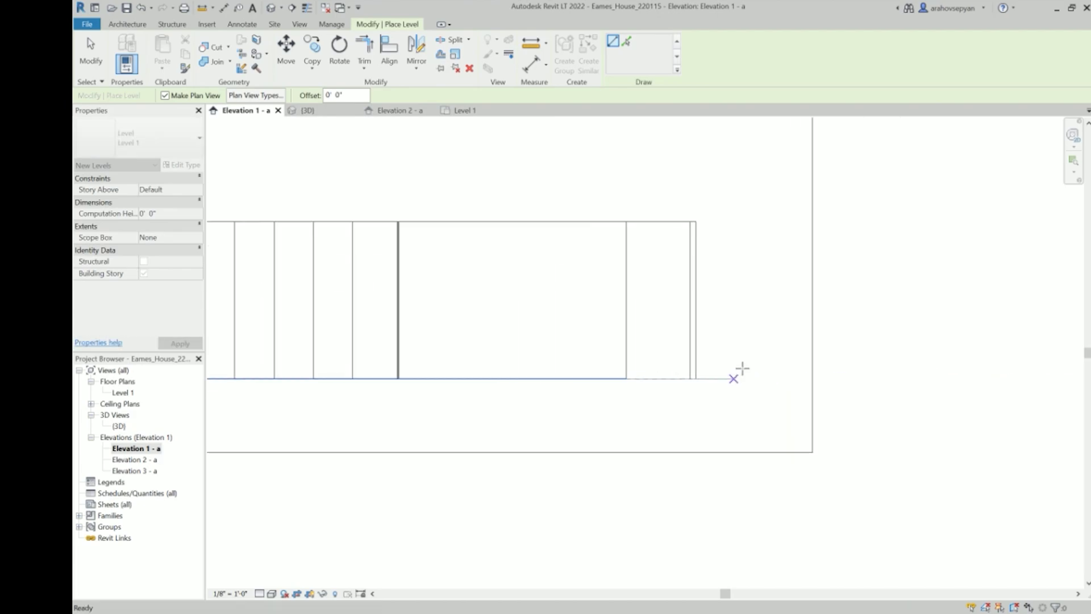
click(775, 366)
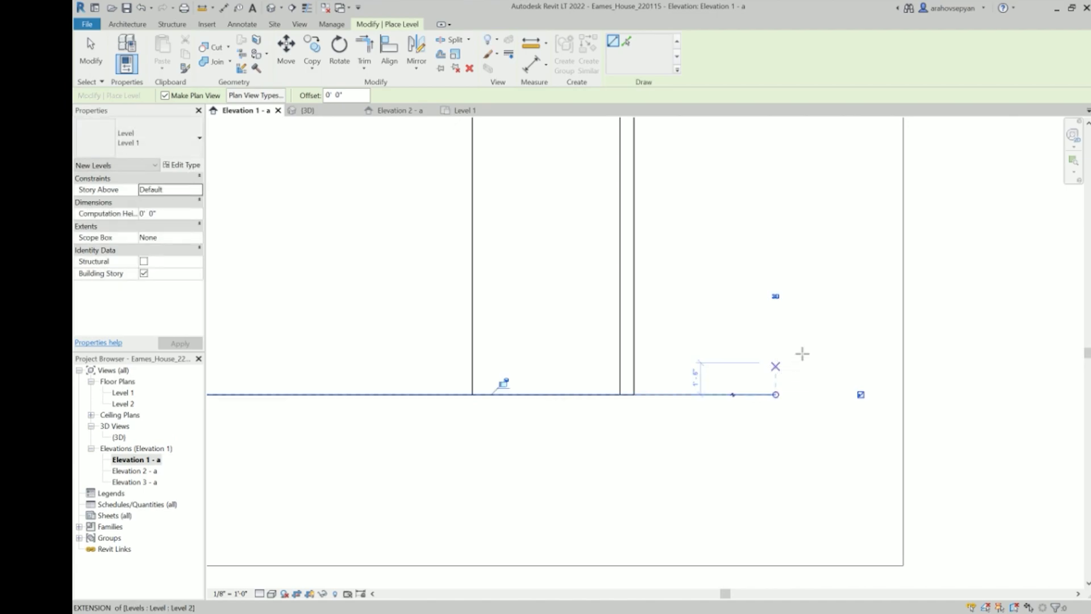
scroll(801, 358, down, 5)
scroll(699, 365, down, 2)
middle_drag(710, 376, 657, 400)
scroll(749, 373, up, 6)
scroll(689, 398, up, 1)
key(c)
key(g)
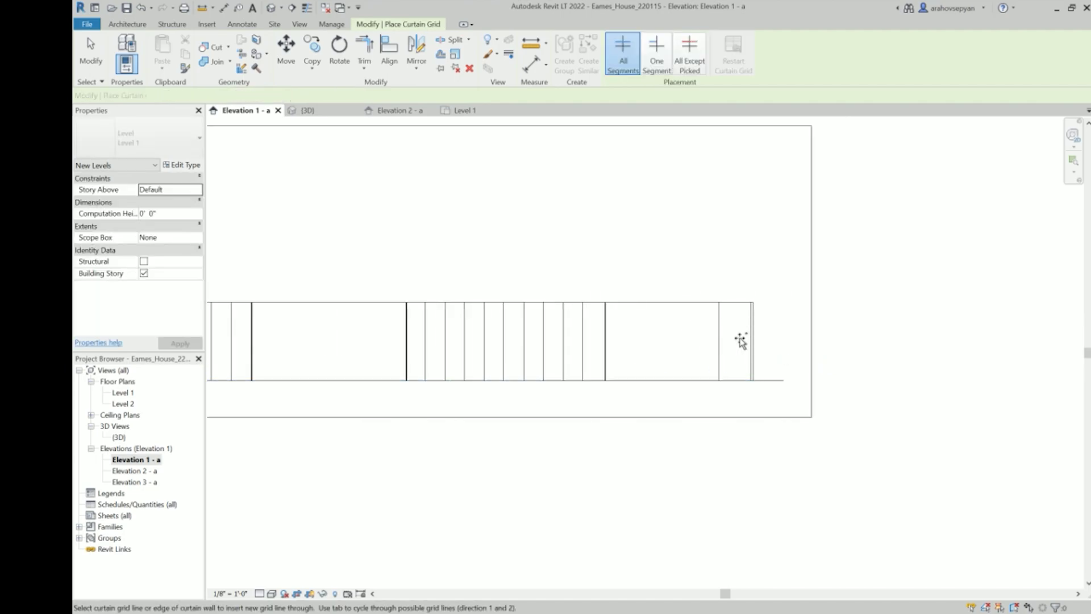
scroll(761, 341, down, 2)
scroll(784, 345, up, 1)
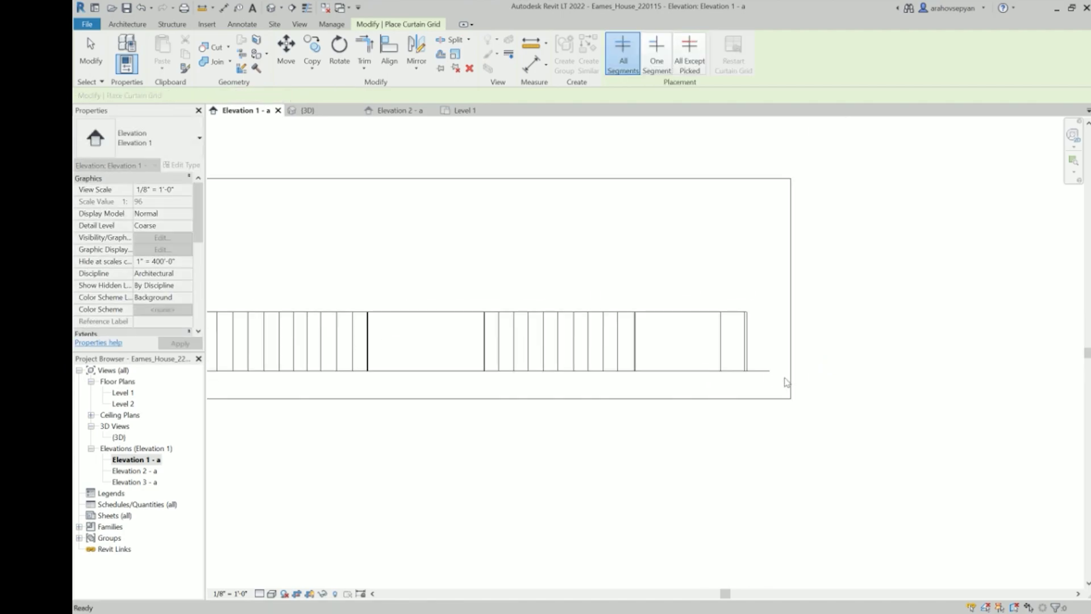
key(Escape)
Draw a level along the tops of the walls, ending in line with the extents of the base level
scroll(771, 377, up, 2)
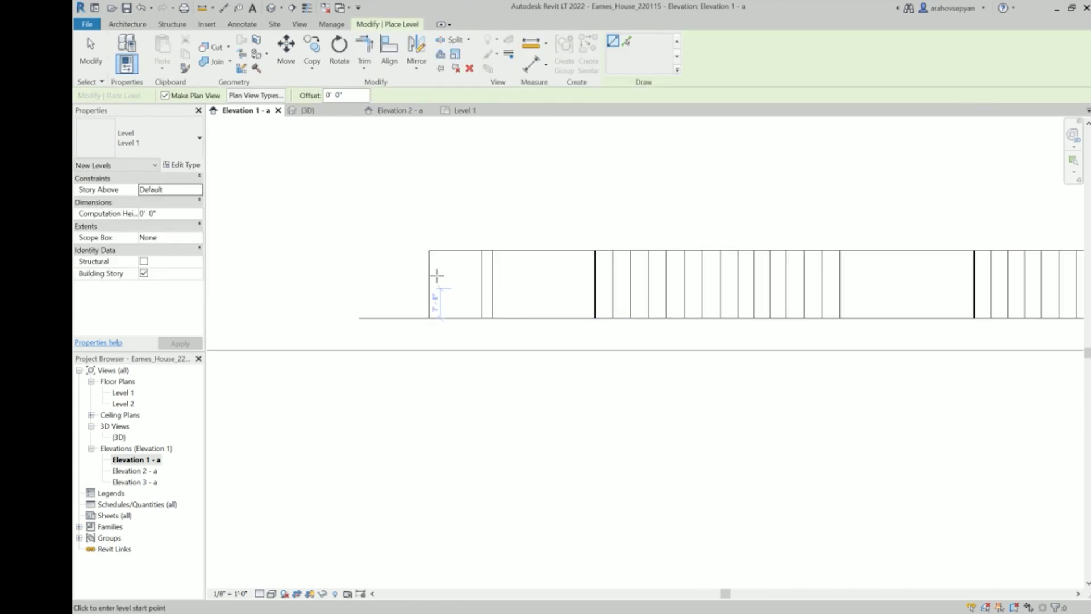
middle_drag(410, 284, 307, 283)
click(253, 249)
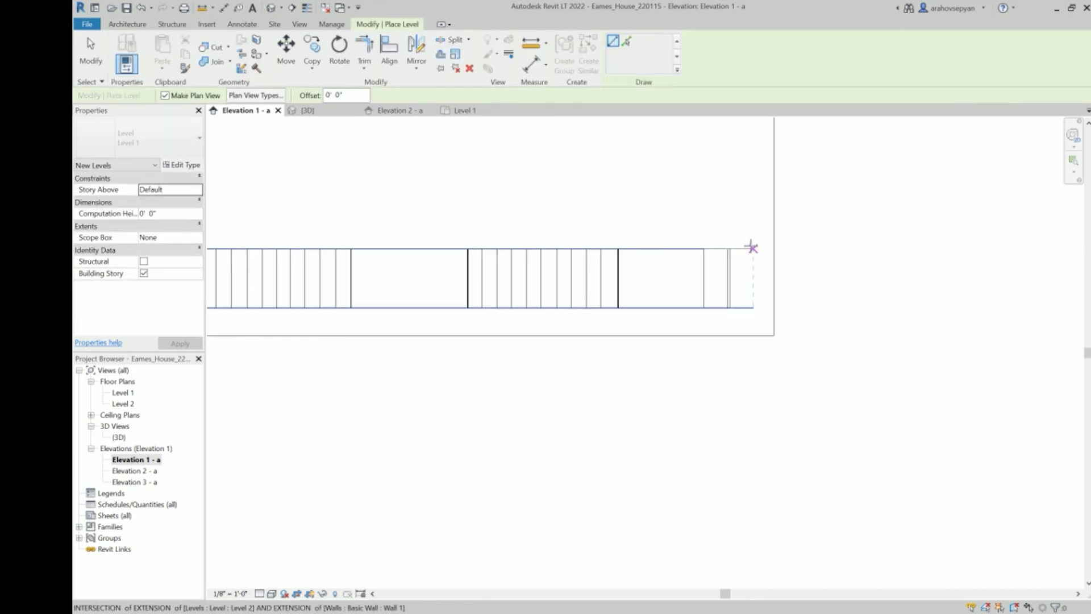
click(751, 247)
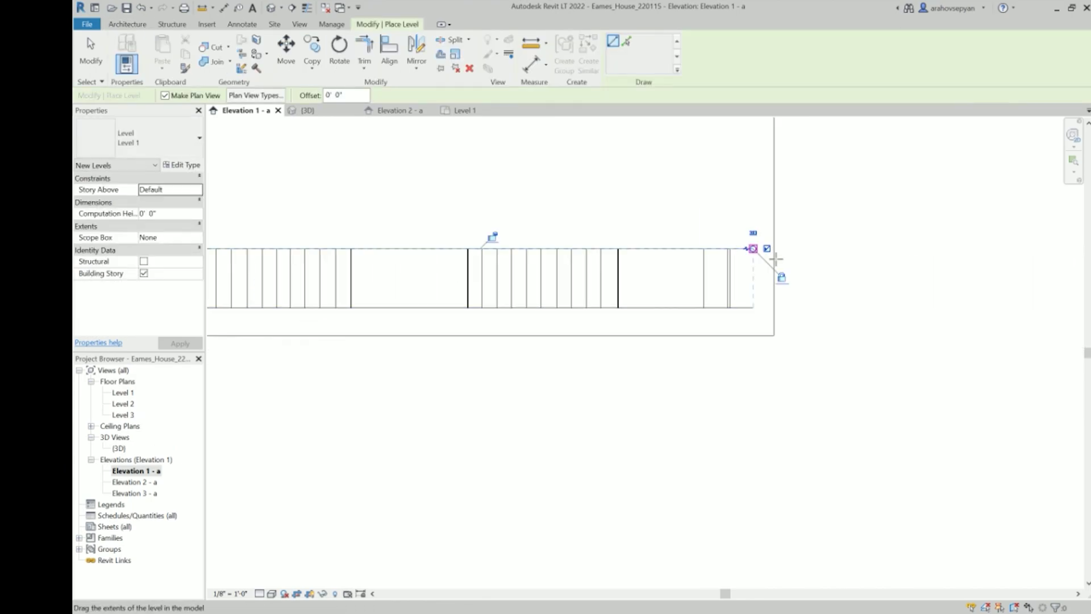
scroll(765, 271, down, 1)
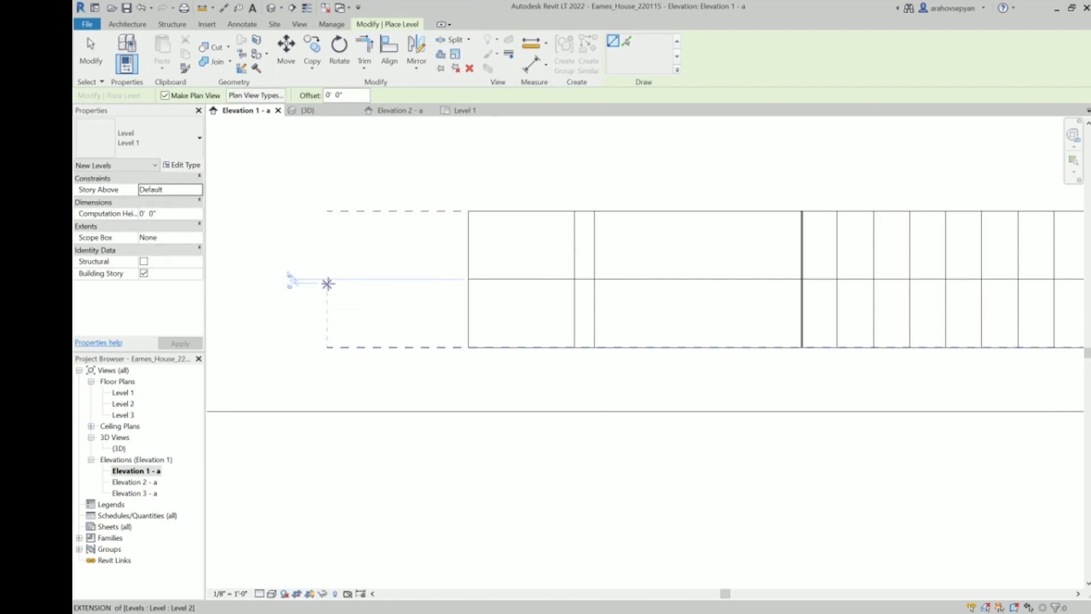
Draw a level just below the mid-height line across the whole elevation, about 8'-0" above the base level
scroll(327, 285, up, 2)
scroll(324, 283, up, 2)
scroll(368, 279, up, 1)
middle_drag(368, 279, 479, 285)
scroll(480, 286, down, 1)
shift+scroll(582, 304, right, 2)
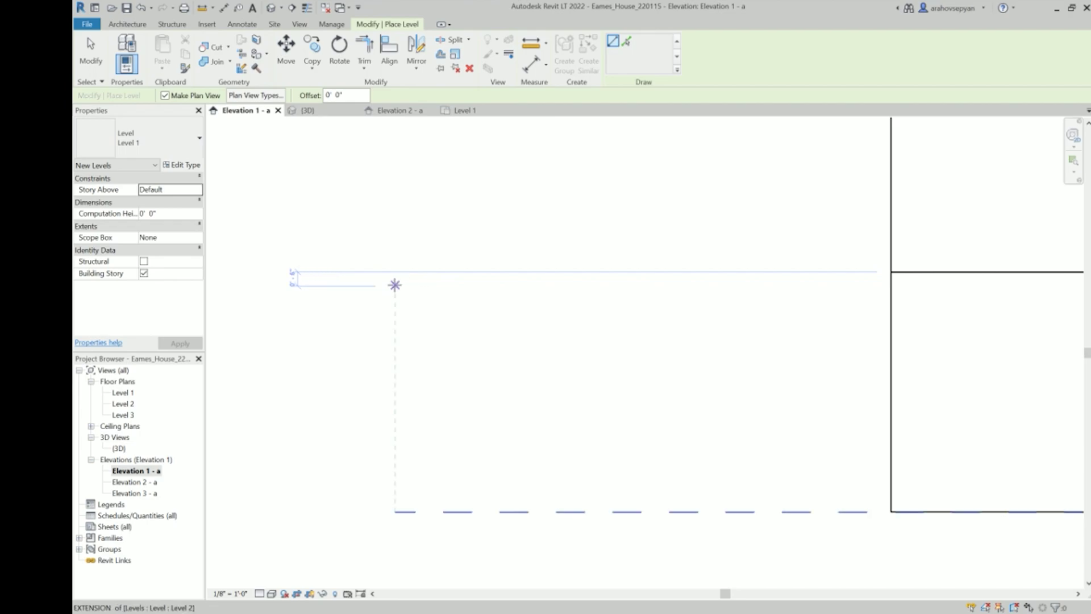
click(395, 285)
scroll(568, 273, down, 4)
middle_drag(966, 273, 318, 256)
scroll(818, 260, up, 2)
click(818, 261)
scroll(818, 261, down, 5)
Draw another level just above the mid-height line across the whole elevation, about 8'-0" below the top level
scroll(284, 250, up, 6)
click(288, 330)
scroll(361, 278, down, 6)
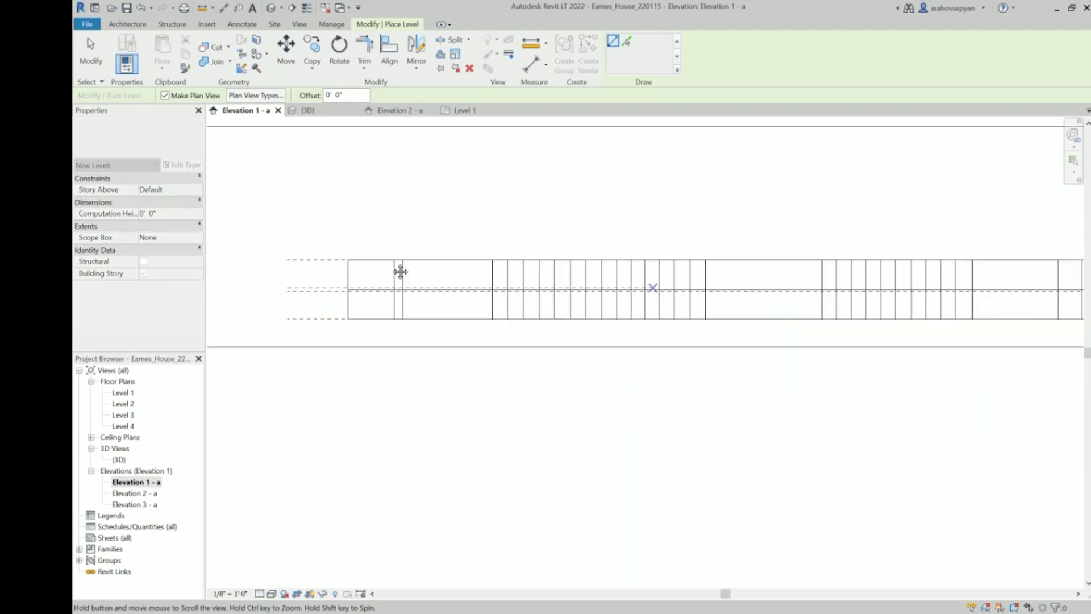
middle_drag(546, 275, 417, 275)
click(957, 288)
key(Escape)
key(Escape)
Place an Aligned Dimension between the base level and the lower mid-height level, beside the longer front curtain wall
scroll(487, 318, up, 2)
click(487, 308)
click(130, 24)
click(223, 7)
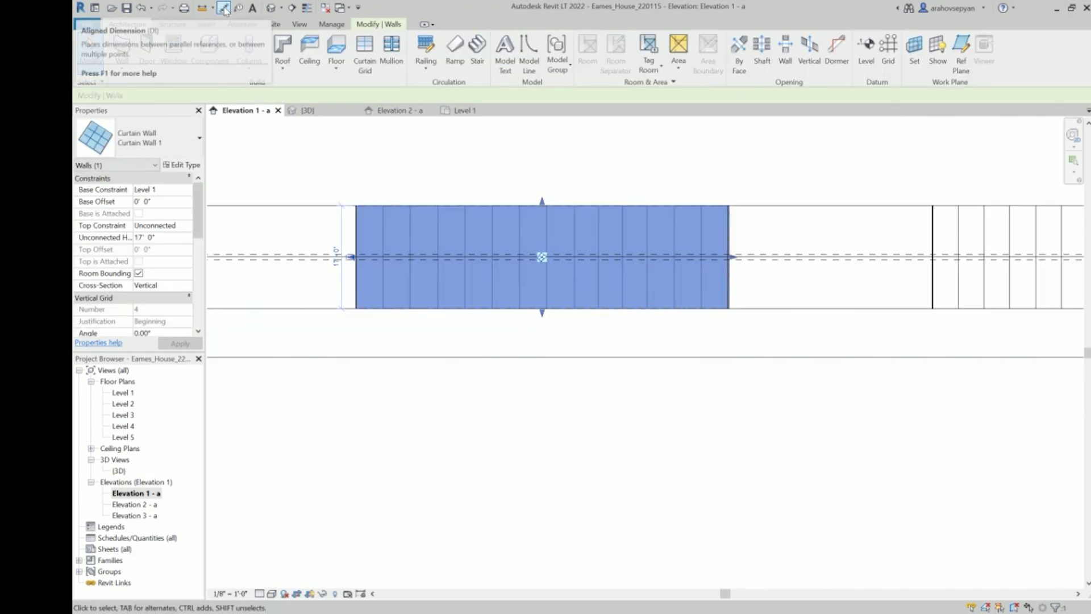
click(812, 309)
scroll(808, 272, up, 3)
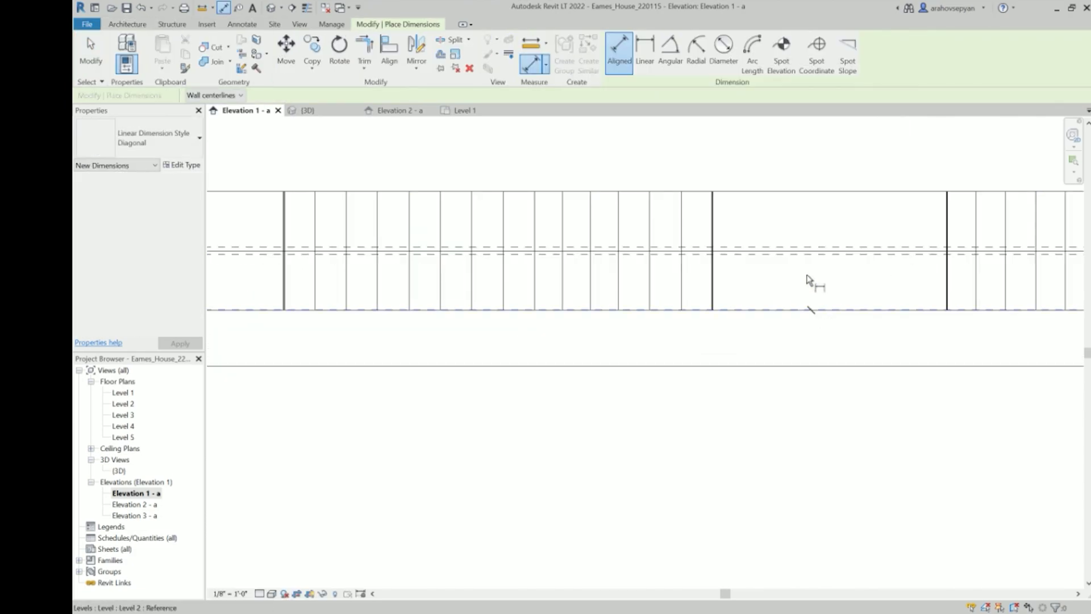
click(803, 251)
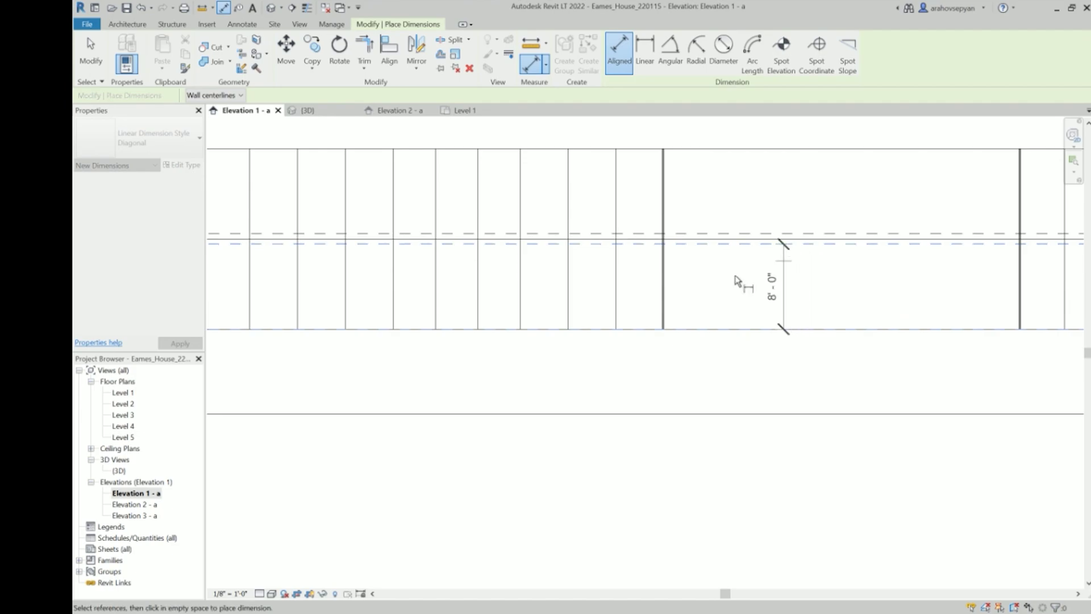
scroll(738, 278, up, 2)
click(693, 290)
mouse_move(715, 254)
middle_down()
mouse_move(710, 277)
mouse_move(704, 268)
middle_up()
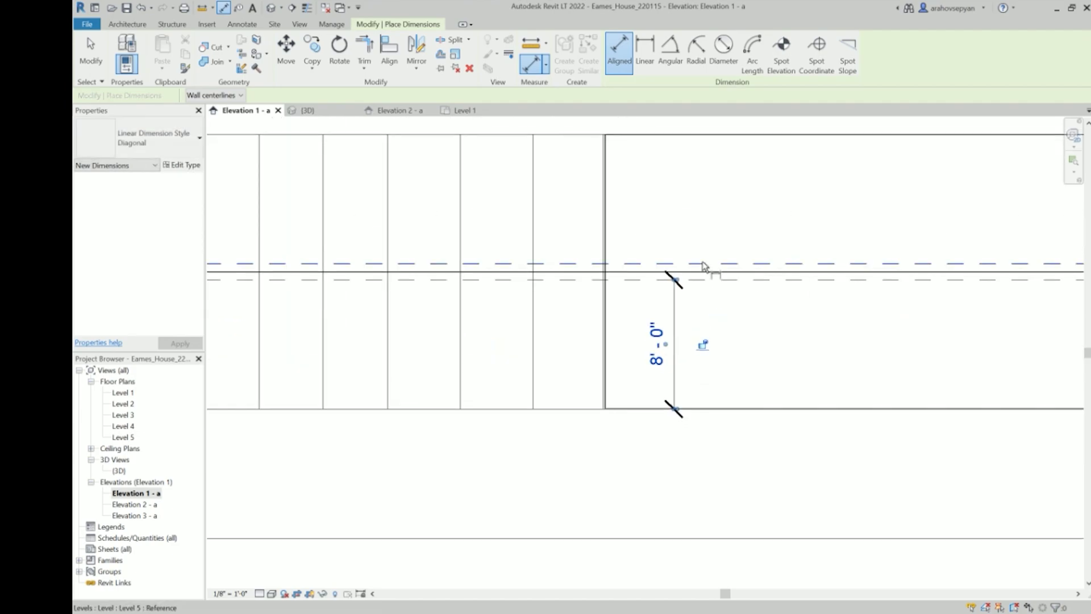
Dimension the distance between the upper mid-height level and the top level, in line with the lower dimension
click(705, 264)
click(705, 136)
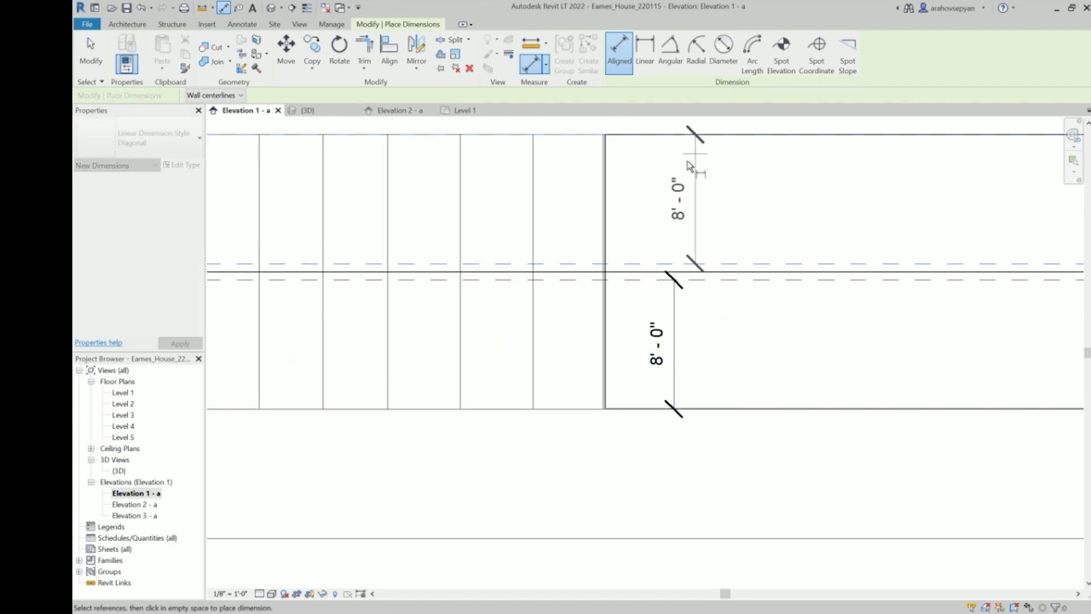
click(677, 170)
scroll(753, 287, down, 2)
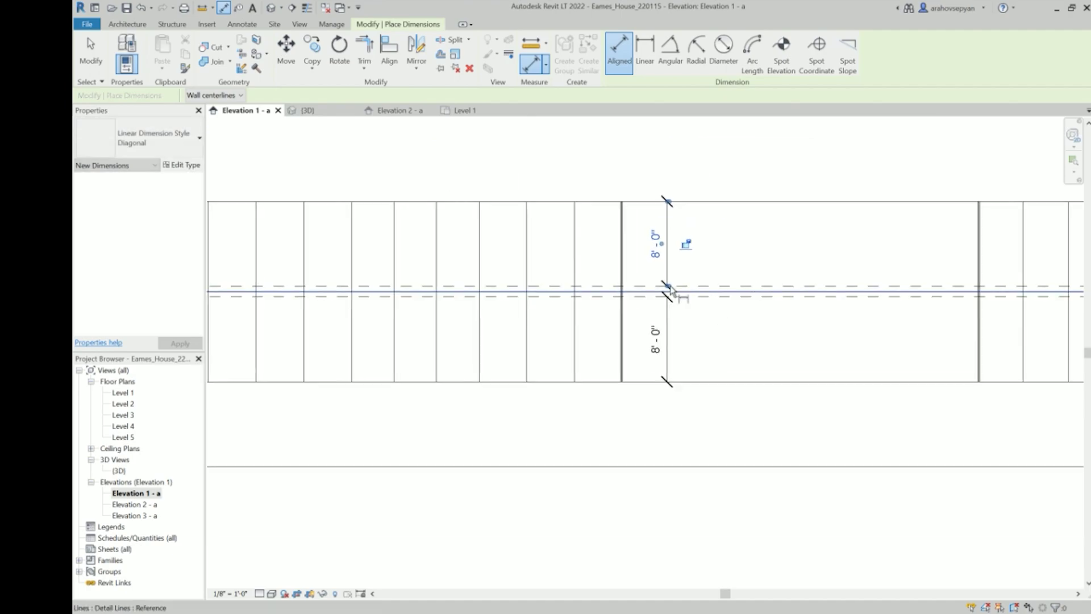
key(Escape)
key(Escape)
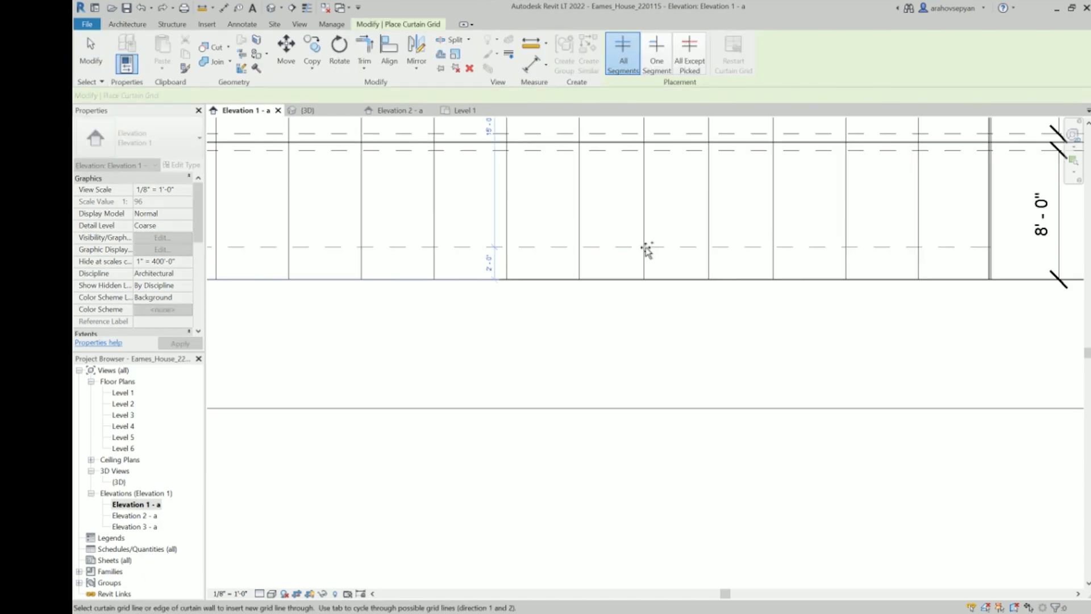
Place horizontal Curtain Grid lines 1'-4" apart up the lower half of the living block's front curtain wall, ending at the lower mid-height level
scroll(645, 254, up, 3)
click(642, 250)
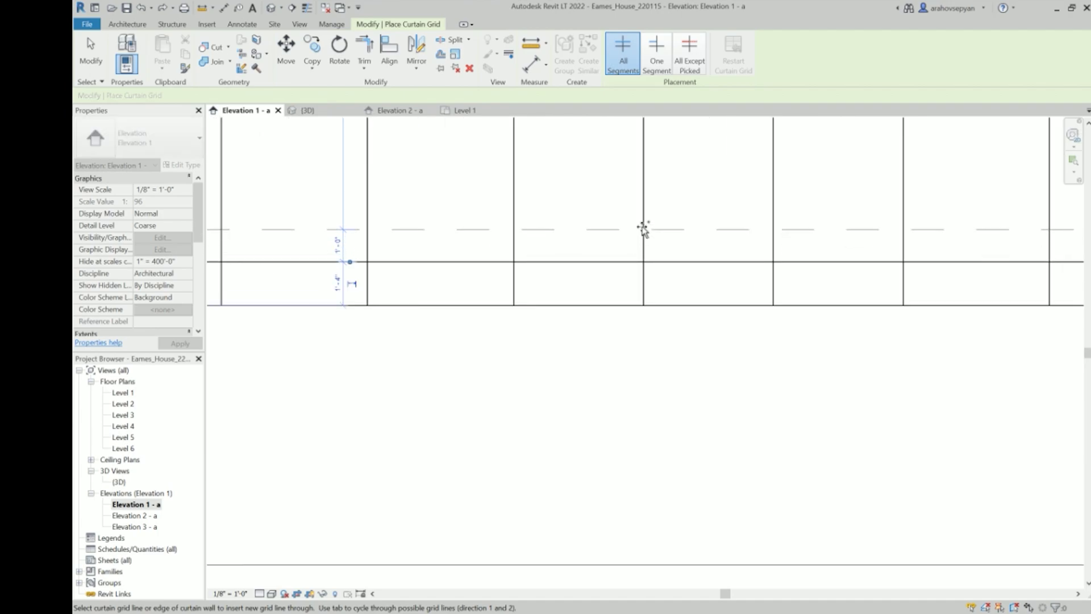
click(642, 220)
middle_drag(635, 169, 634, 229)
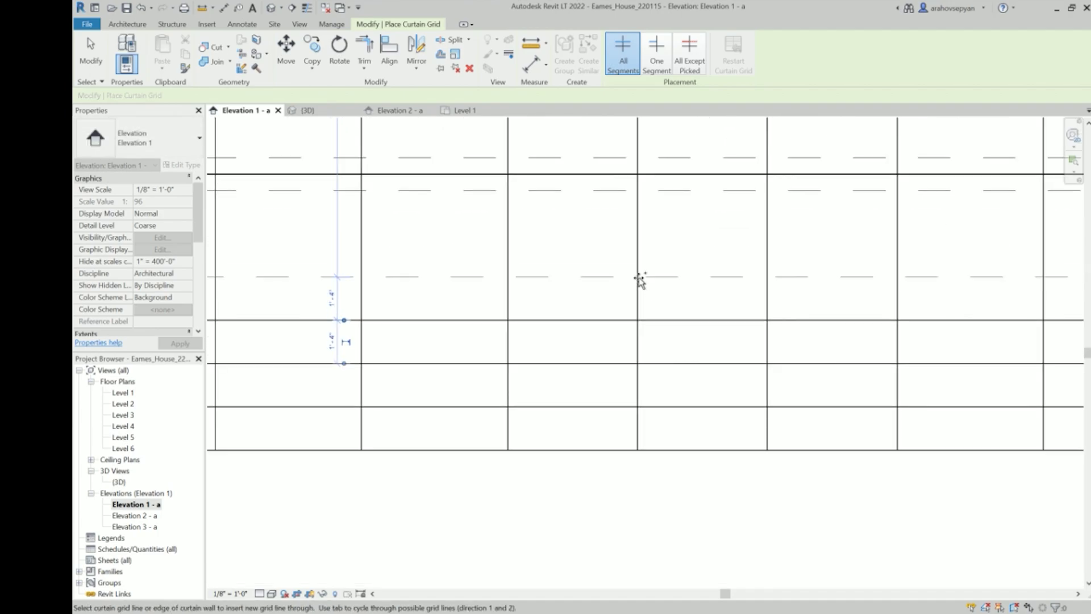
click(641, 278)
click(639, 233)
click(638, 189)
middle_drag(639, 241, 638, 301)
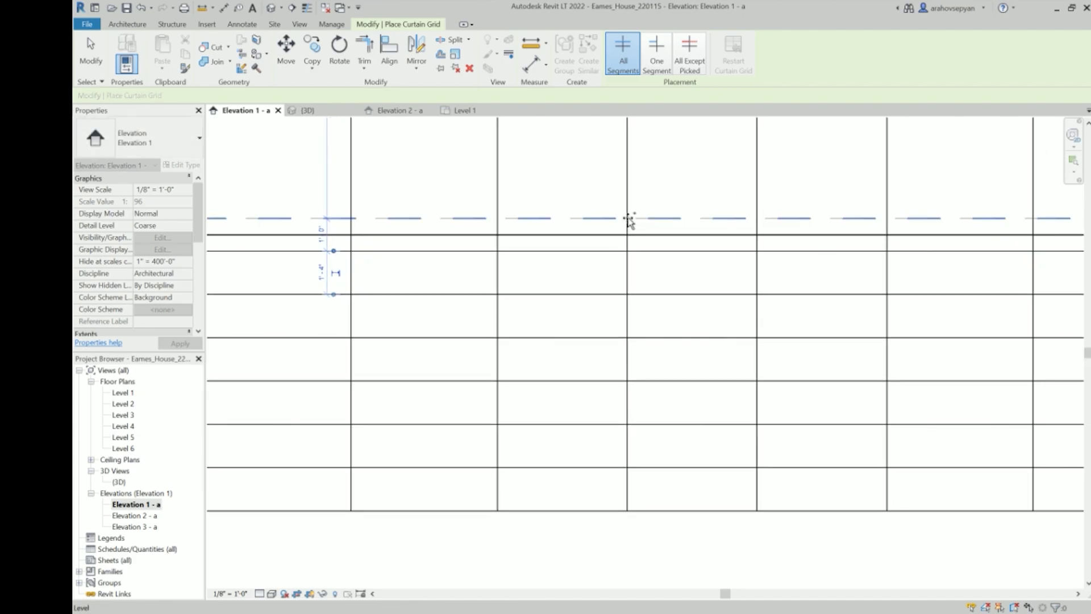
Place horizontal grid lines on the wall's upper half, from the upper mid-height level at 1'-4" spacing to the top, and inspect the wall in 3D
middle_drag(676, 212, 655, 261)
scroll(656, 256, down, 5)
scroll(658, 238, up, 3)
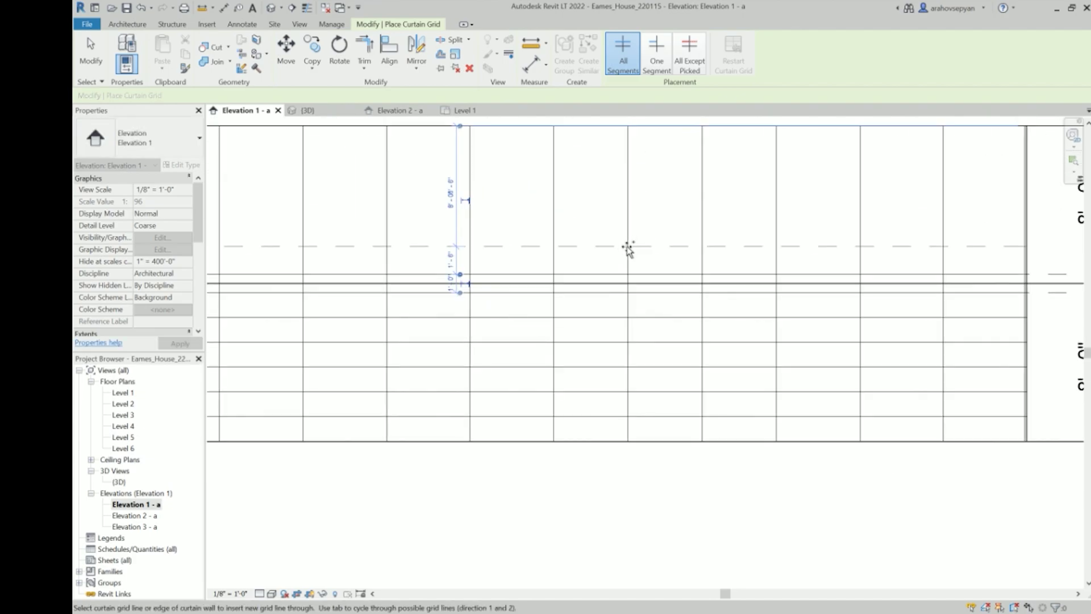
scroll(628, 253, up, 3)
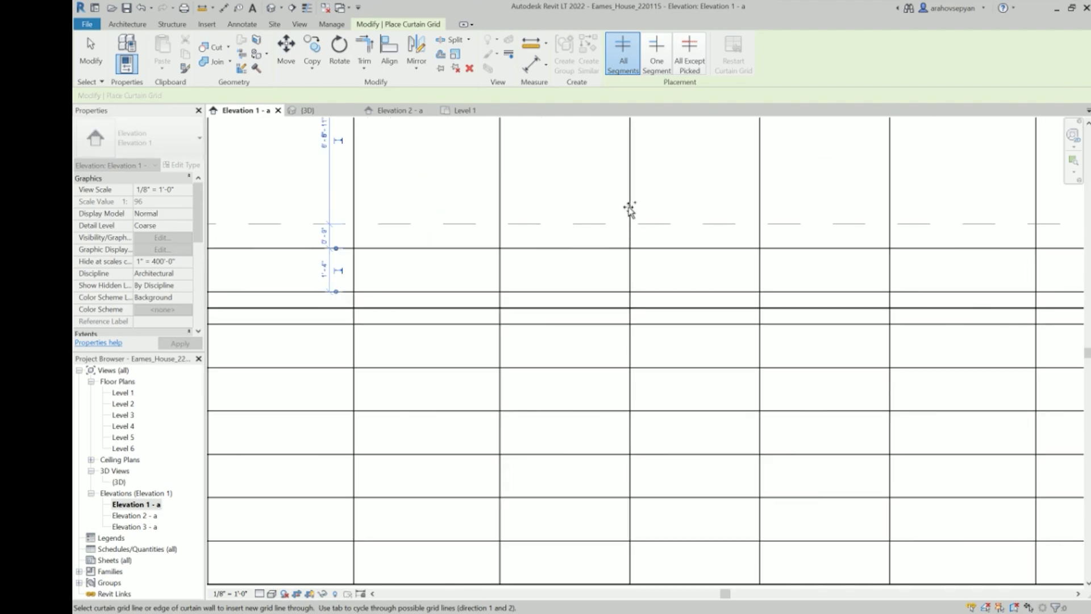
click(635, 196)
middle_drag(633, 175, 625, 265)
click(622, 251)
click(622, 218)
middle_drag(638, 193, 622, 246)
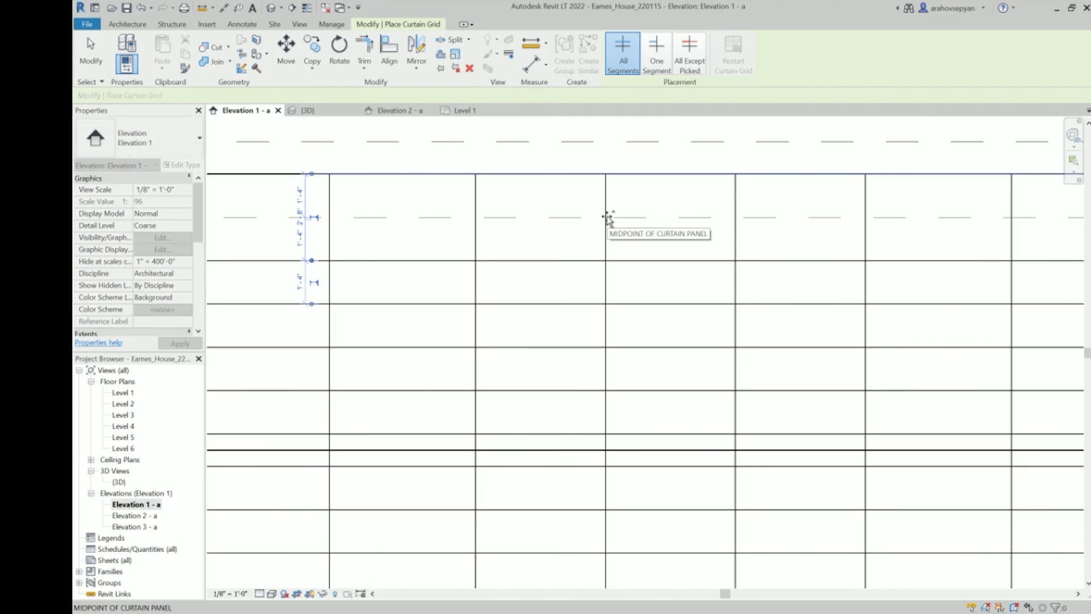
scroll(669, 261, down, 5)
key(Escape)
key(Escape)
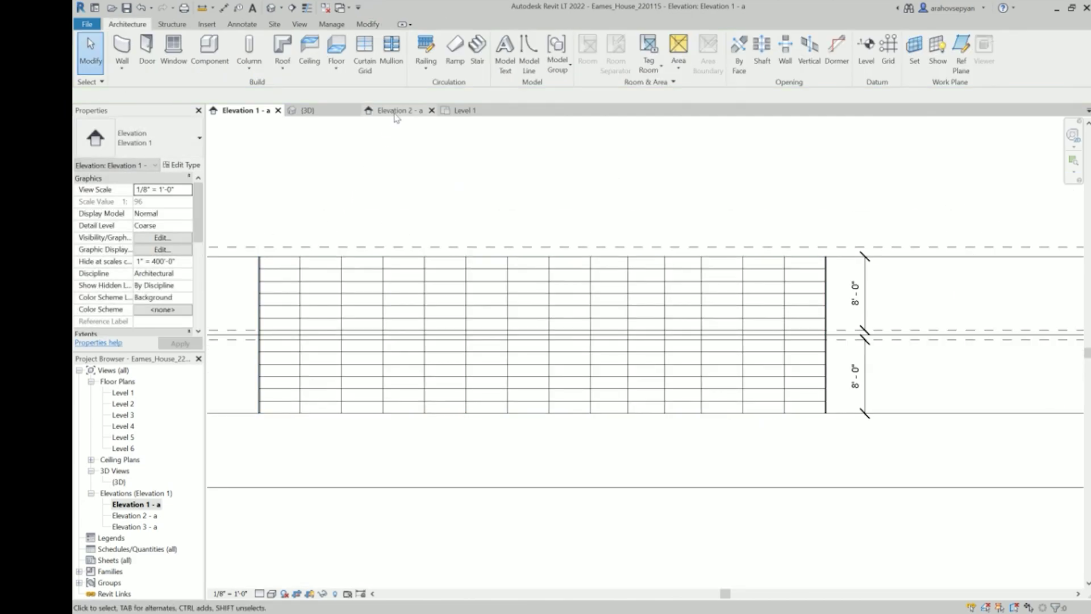
click(306, 110)
shift+middle_drag(718, 407, 774, 360)
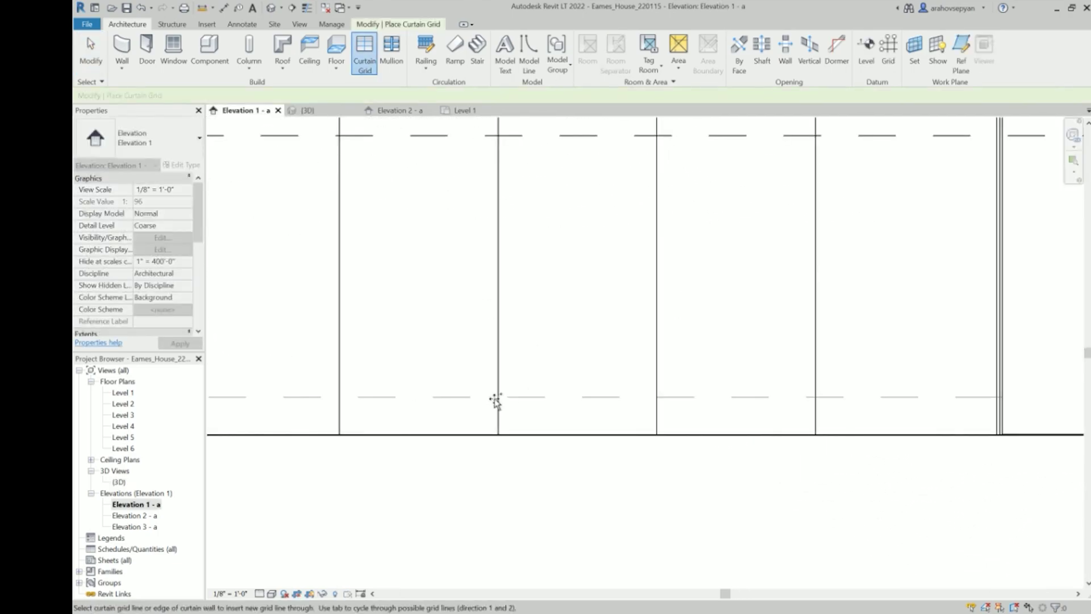
Divide the studio's front curtain wall with horizontal Curtain Grid lines in both halves, matching the living block's rows
scroll(470, 385, down, 1)
middle_drag(470, 385, 579, 327)
click(521, 268)
scroll(528, 276, down, 1)
scroll(530, 280, up, 3)
click(528, 291)
click(533, 225)
click(549, 228)
scroll(621, 261, down, 4)
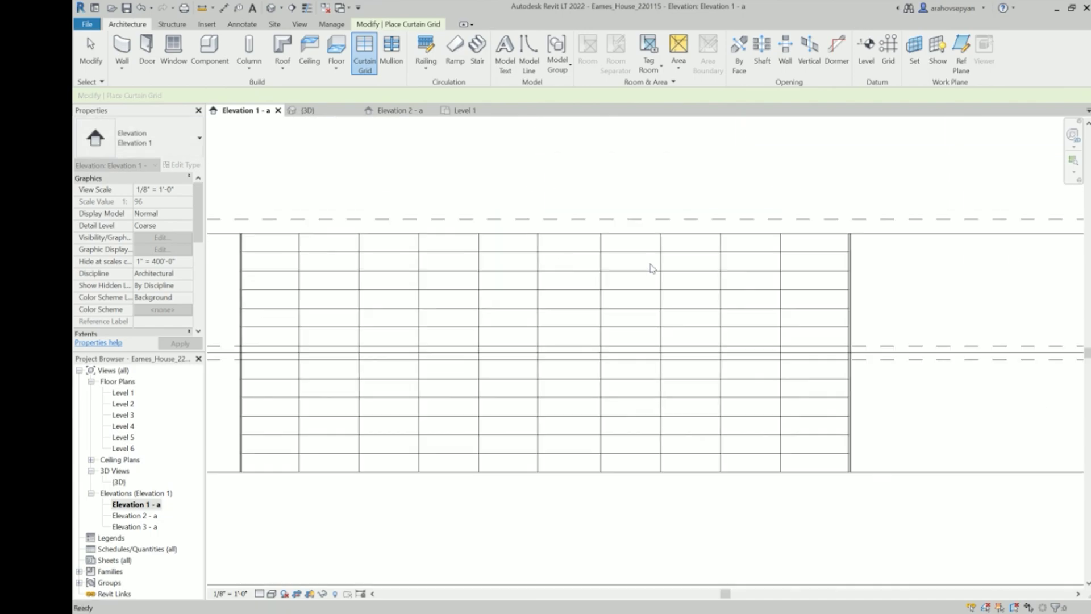
scroll(653, 267, down, 5)
key(Escape)
middle_drag(628, 297, 790, 314)
middle_drag(511, 255, 531, 265)
click(308, 110)
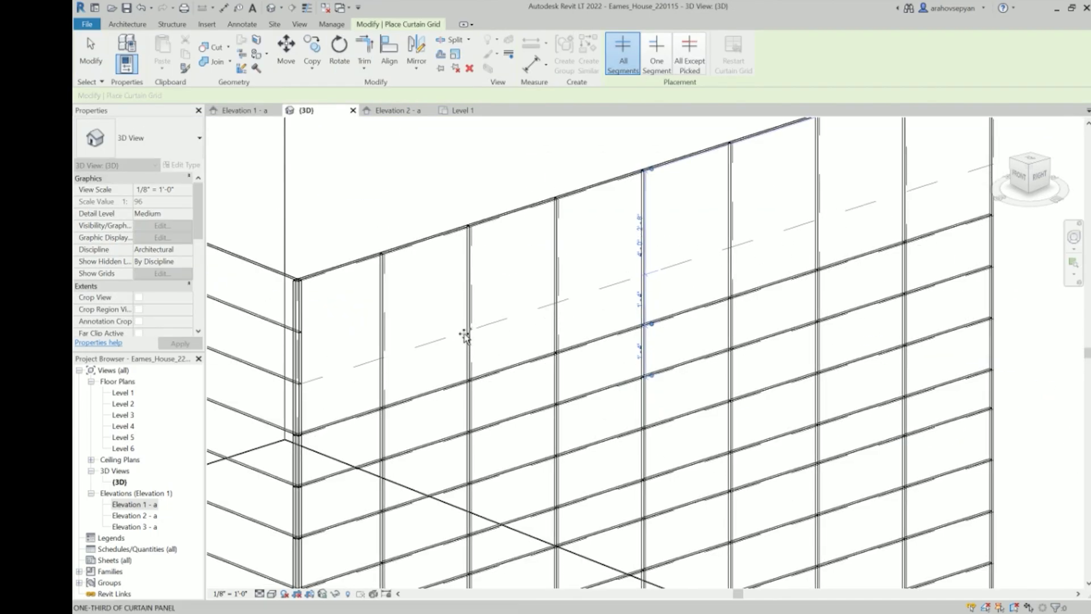
Complete the horizontal Curtain Grid rows on the studio's outer end wall in 3D and add rows to its patio-side curtain wall
click(466, 335)
scroll(484, 346, down, 5)
scroll(589, 346, down, 3)
scroll(462, 302, up, 4)
scroll(530, 486, up, 2)
scroll(702, 504, up, 2)
middle_drag(702, 504, 674, 482)
scroll(701, 525, up, 1)
click(701, 523)
click(701, 496)
click(698, 472)
click(694, 457)
click(705, 427)
Place horizontal Curtain Grid lines at 1'-4" spacing up the living block's outer end curtain wall, matching the adjoining front wall's rows
middle_drag(716, 437, 725, 394)
scroll(706, 317, up, 2)
scroll(716, 280, down, 3)
scroll(539, 489, up, 4)
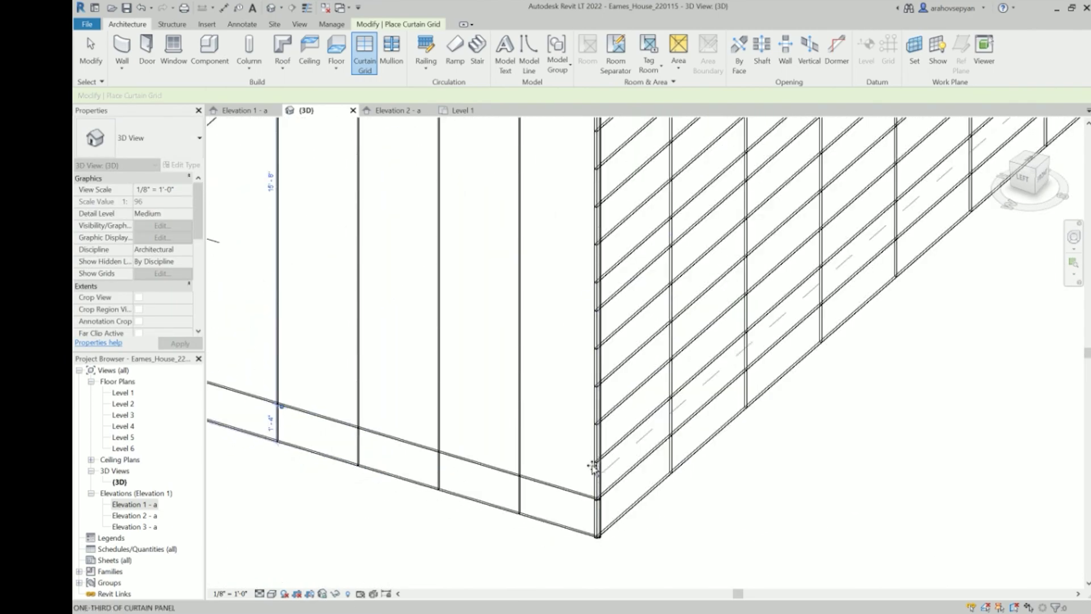
scroll(594, 393, up, 1)
middle_drag(594, 394, 732, 404)
scroll(617, 392, down, 2)
scroll(738, 411, up, 2)
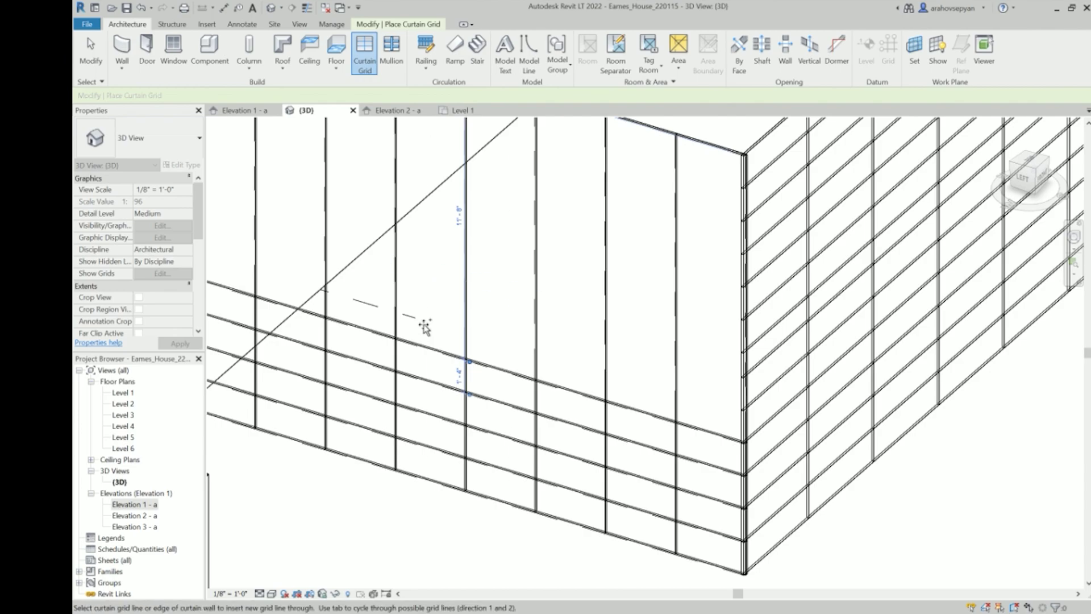
click(651, 379)
click(652, 335)
click(651, 303)
middle_drag(652, 264, 642, 400)
click(642, 394)
click(641, 350)
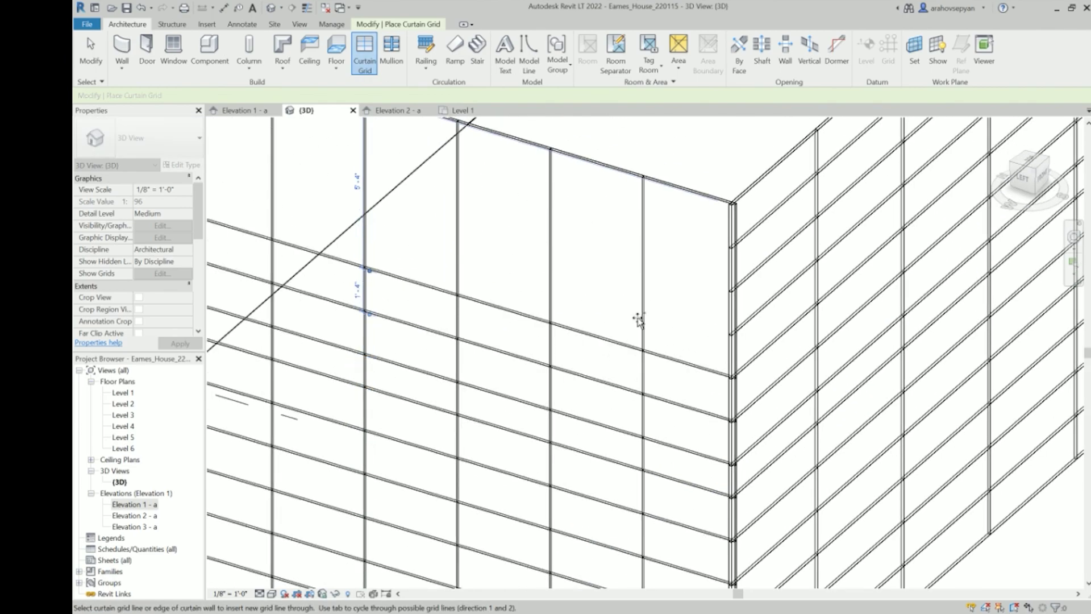
click(641, 308)
middle_drag(641, 267, 639, 379)
click(640, 380)
click(639, 335)
scroll(639, 336, down, 7)
key(Escape)
shift+middle_drag(903, 318, 682, 315)
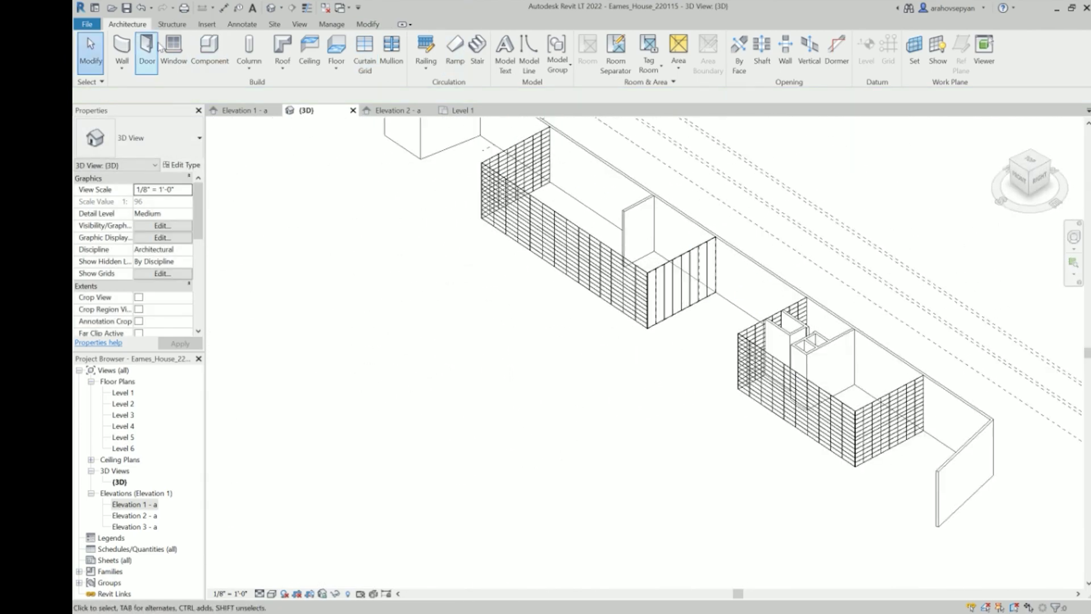
Place horizontal Curtain Grid lines up the living block's patio-side curtain wall in 3D, matching the rows of its front wall
click(364, 54)
scroll(645, 292, up, 8)
middle_drag(706, 453, 472, 452)
scroll(624, 454, down, 3)
scroll(498, 463, up, 2)
middle_drag(592, 390, 477, 397)
scroll(477, 397, down, 1)
click(475, 393)
middle_drag(471, 346, 424, 366)
scroll(423, 365, down, 1)
click(335, 408)
click(334, 361)
middle_drag(332, 321, 408, 351)
click(408, 351)
click(414, 302)
click(410, 255)
middle_drag(407, 217, 382, 319)
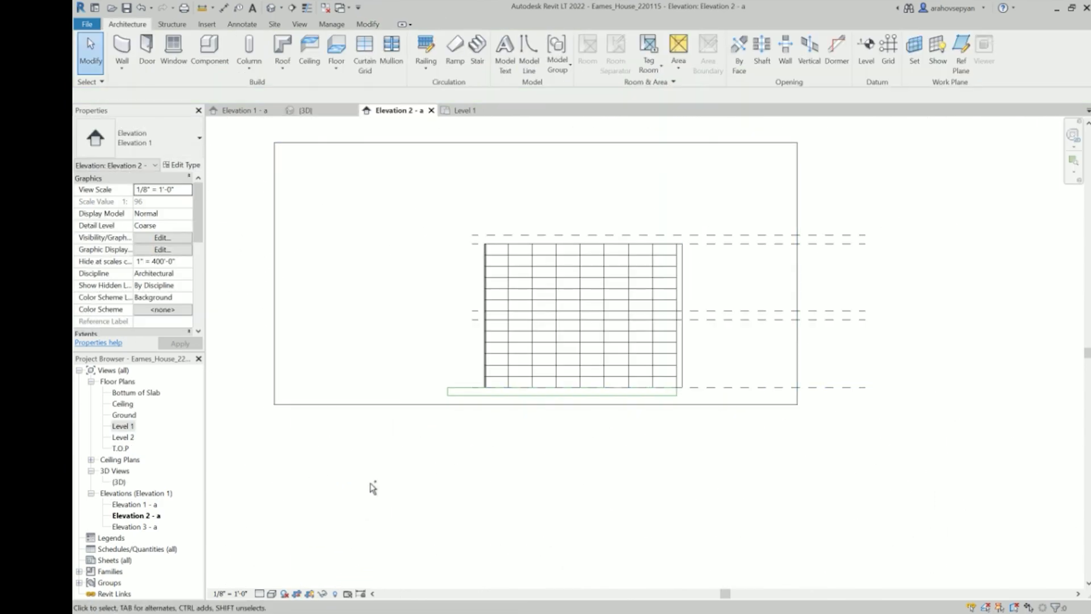
Inspect the elevations and names of the Bottom of Slab, Level 2, Ceiling and T.O.P levels in the side elevation
click(652, 388)
click(748, 321)
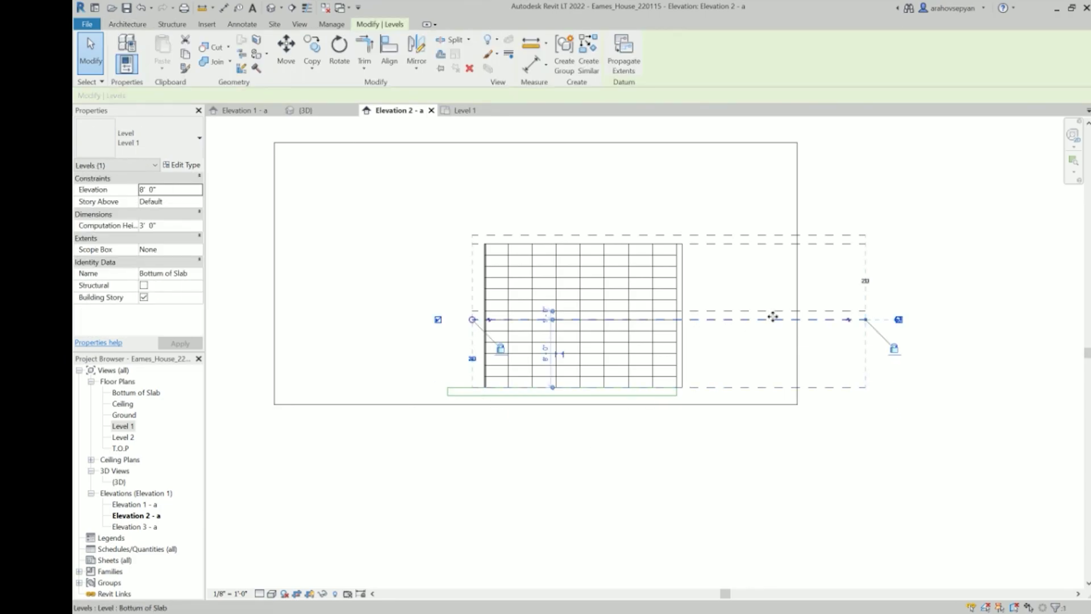
drag(758, 316, 756, 313)
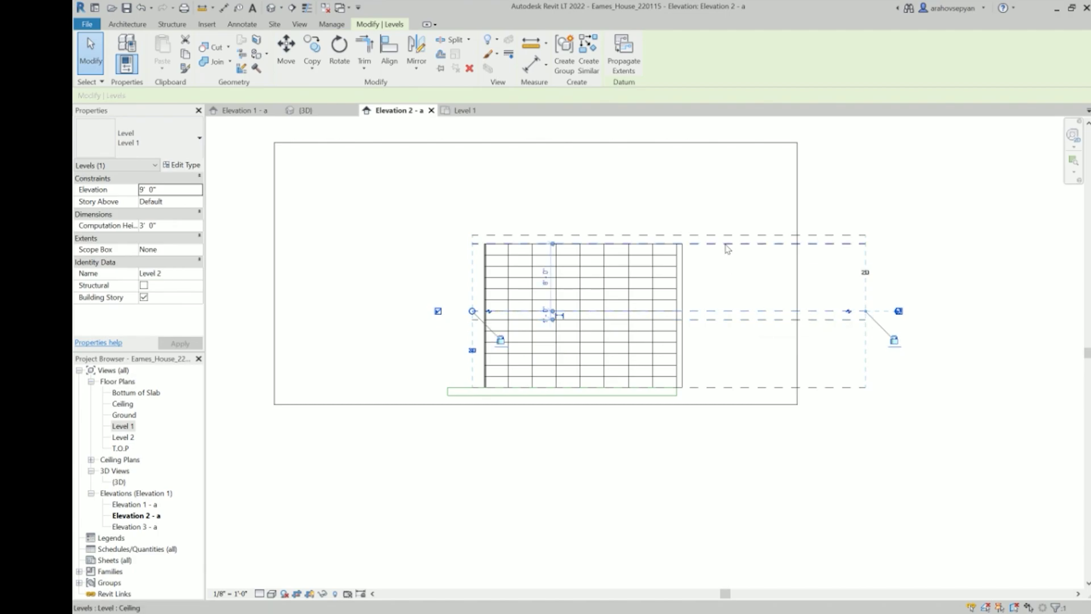
click(651, 245)
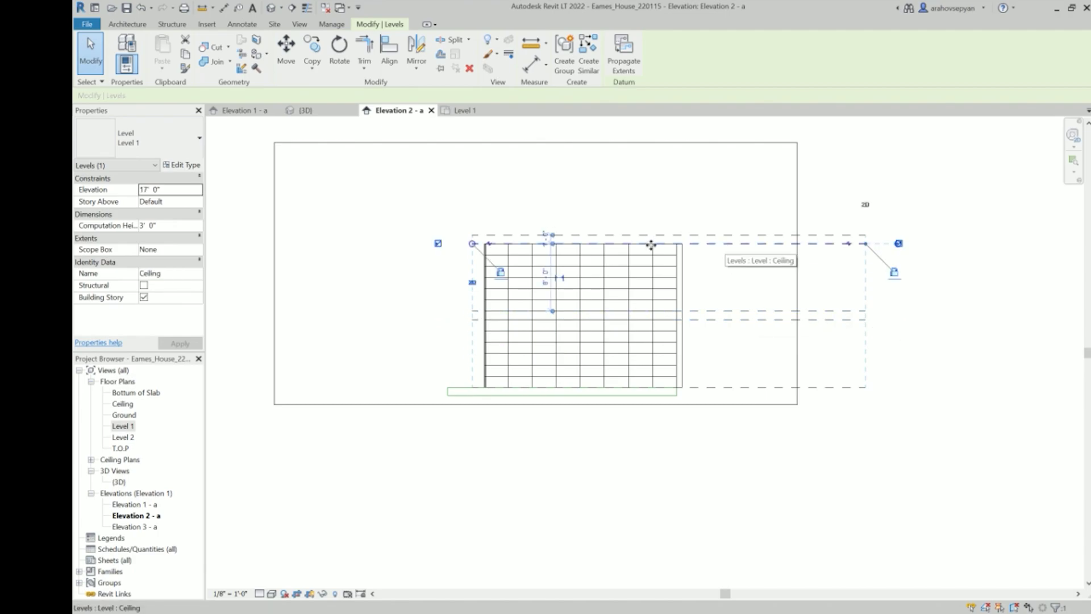
click(683, 234)
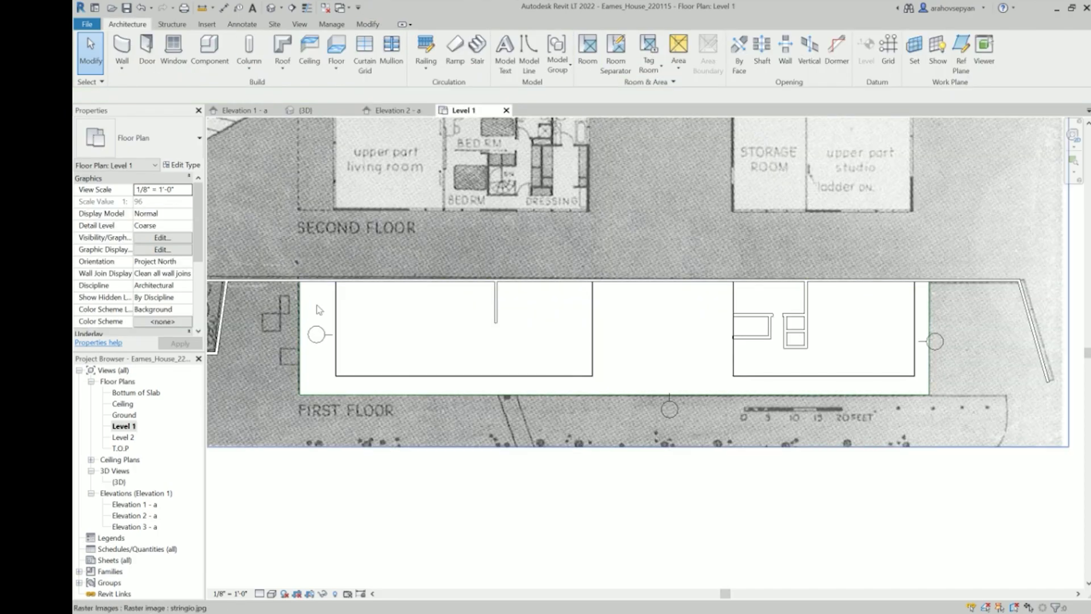
Start an architectural floor on Level 2 and sketch a rectangular boundary over the living block's bedroom half in the Level 1 plan
click(316, 307)
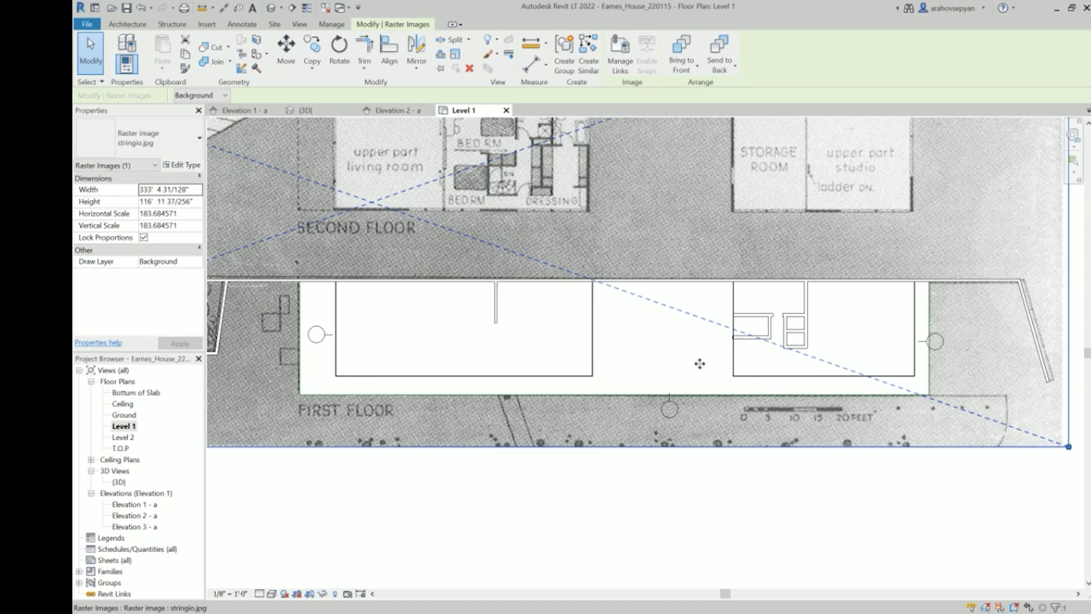
click(597, 517)
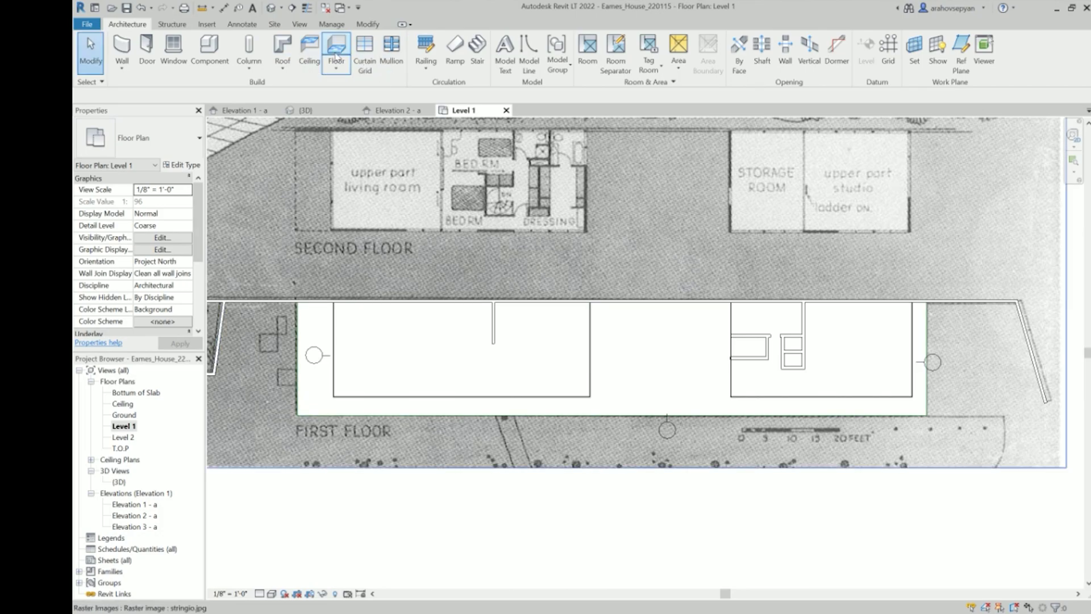
click(335, 66)
click(339, 90)
click(130, 436)
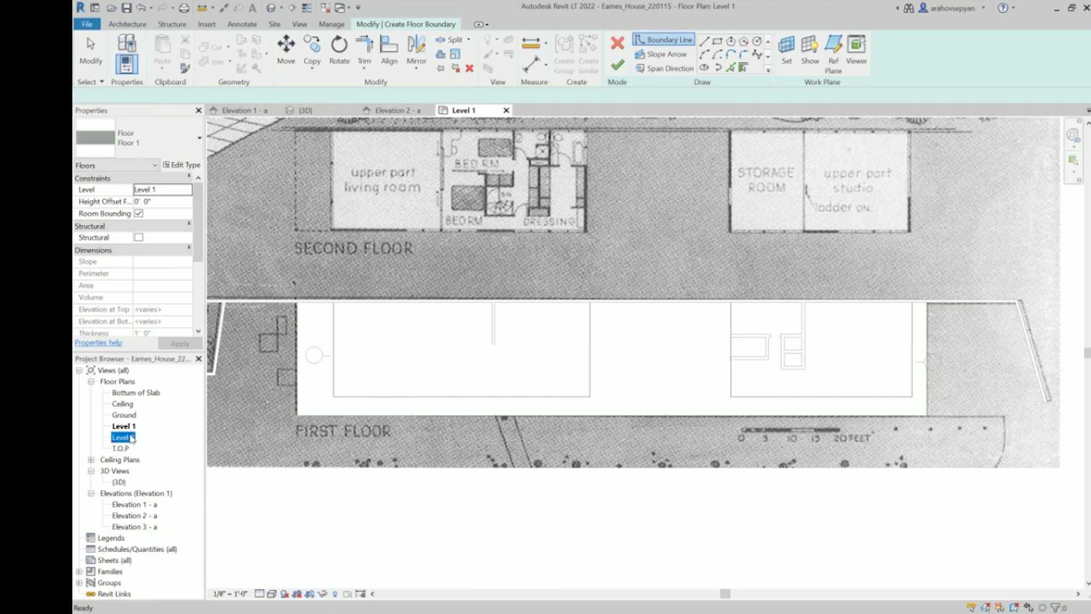
key(alt+Tab)
drag(651, 9, 1090, 341)
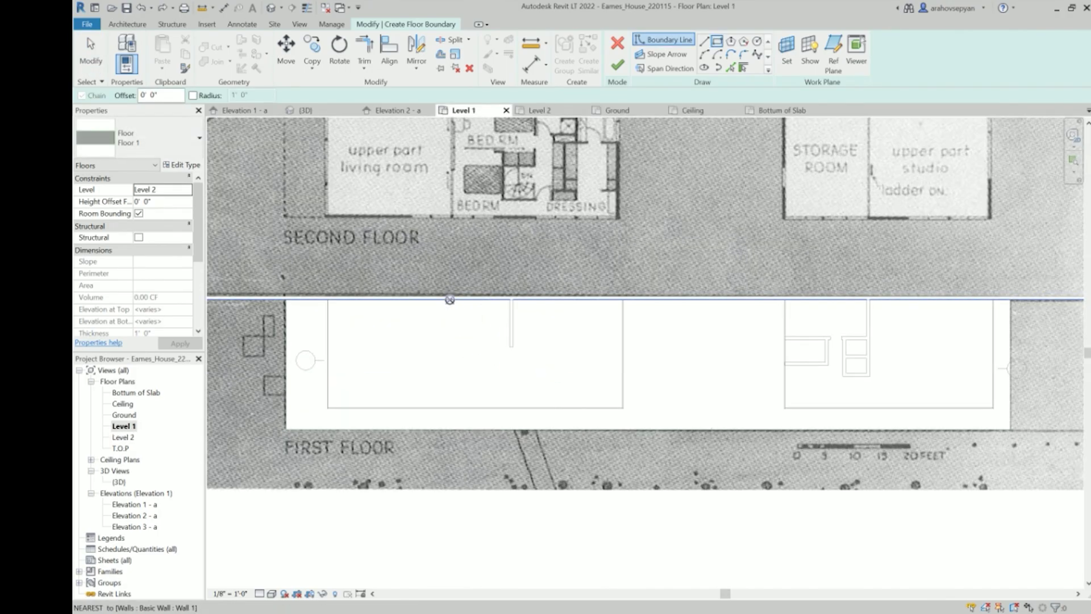
click(449, 299)
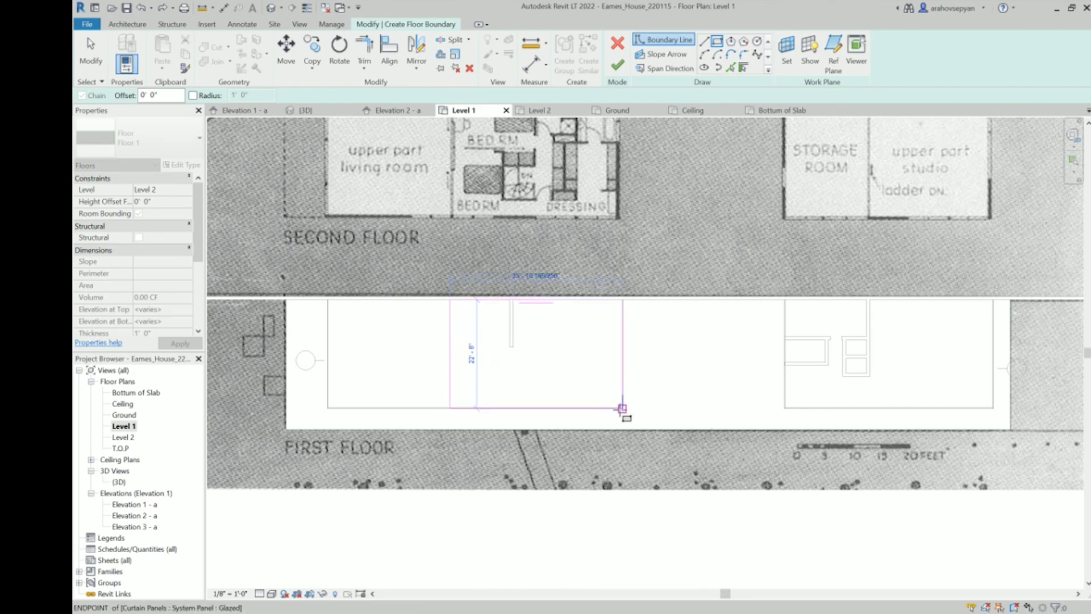
click(623, 408)
middle_drag(665, 381, 574, 357)
Add a rectangular boundary over the studio's storage-room half, finish the floor and show it in the 3D view
click(694, 277)
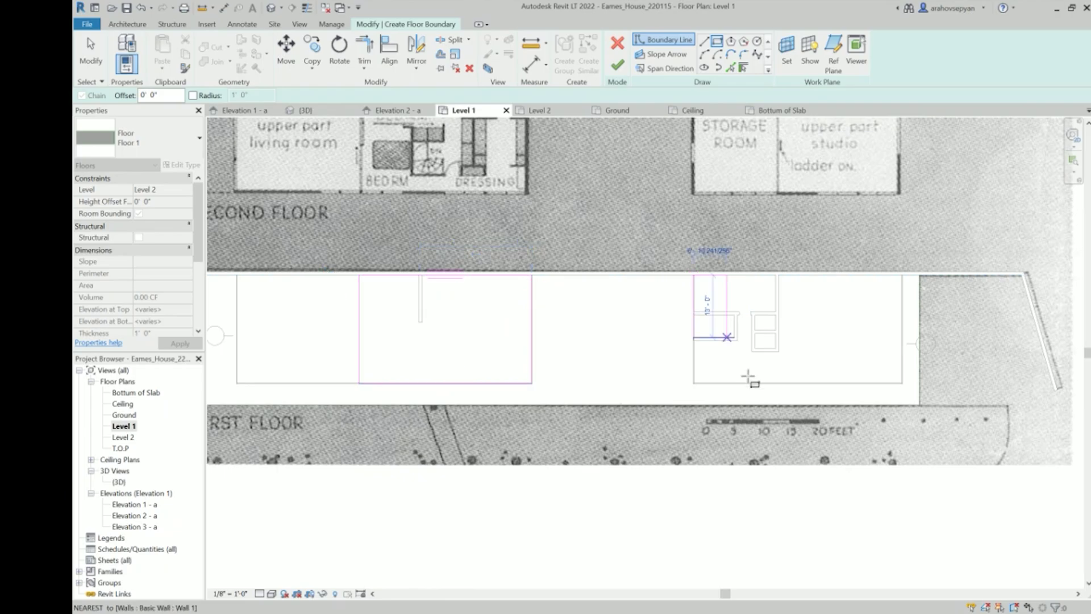
click(784, 384)
scroll(787, 385, down, 2)
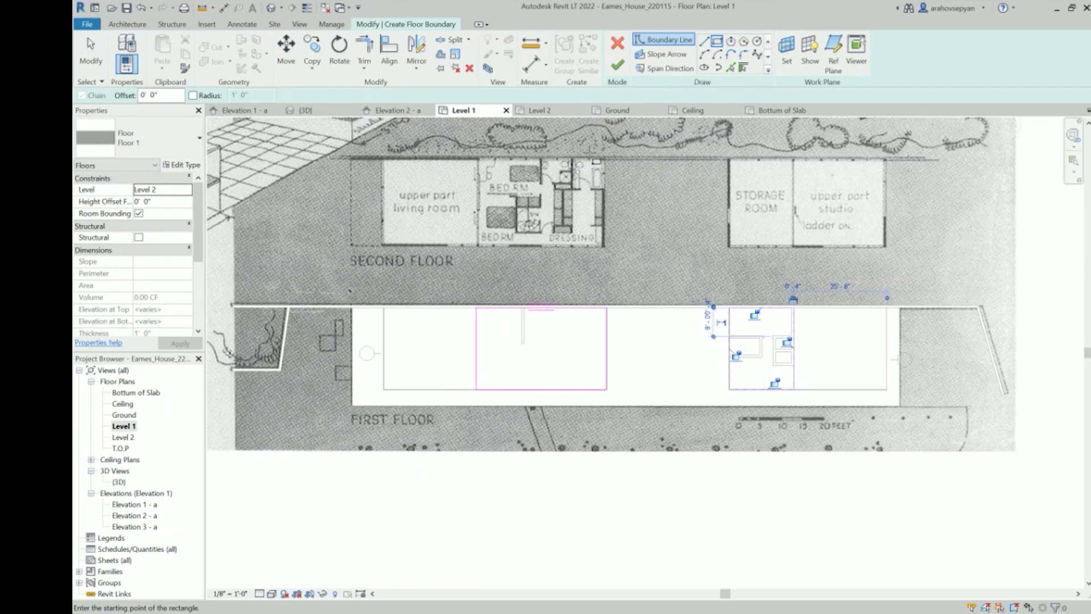
click(617, 65)
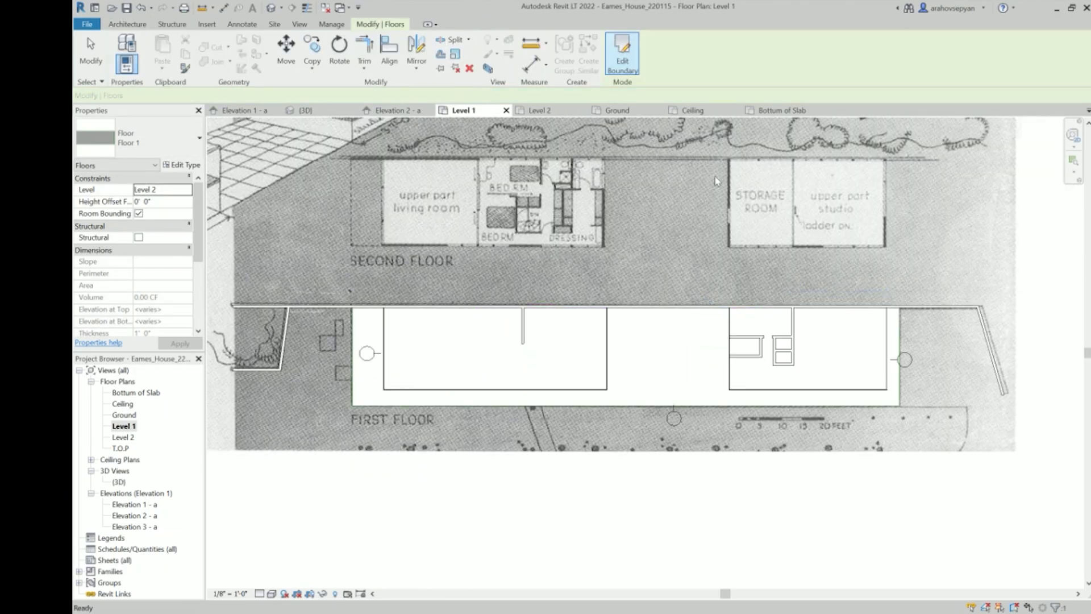
click(301, 110)
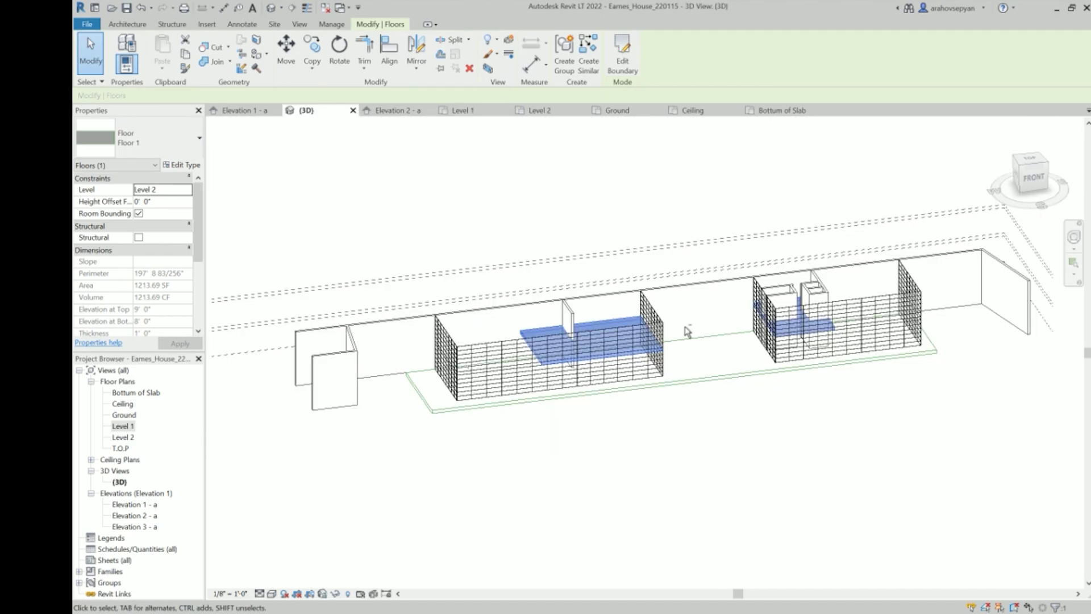
Select the studio's interior partition walls in 3D and lower their tops to the upper floor
click(738, 428)
shift+middle_drag(738, 428, 848, 281)
click(828, 321)
scroll(787, 281, up, 4)
ctrl+click(786, 280)
ctrl+click(795, 282)
ctrl+click(829, 283)
ctrl+click(848, 282)
ctrl+click(855, 300)
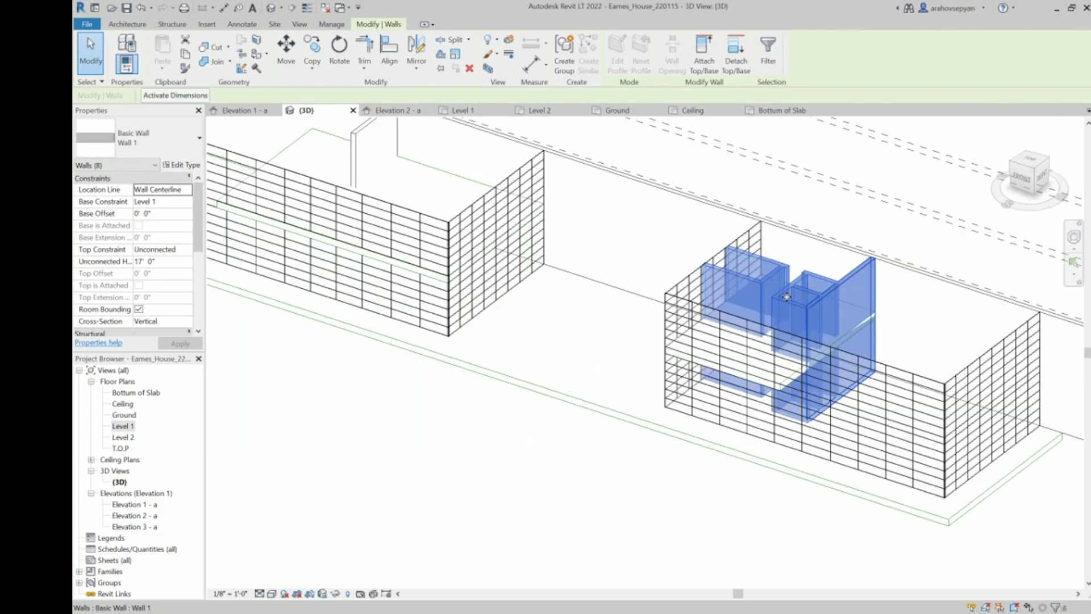
ctrl+click(853, 290)
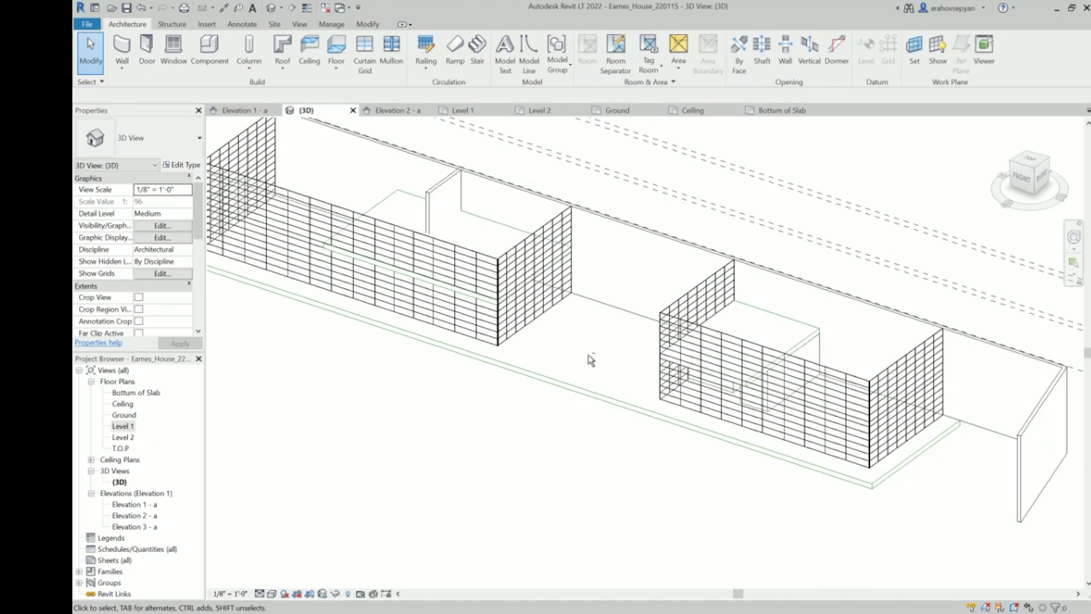
Start a roof by footprint and assign it to the T.O.P level
shift+middle_drag(591, 357, 625, 358)
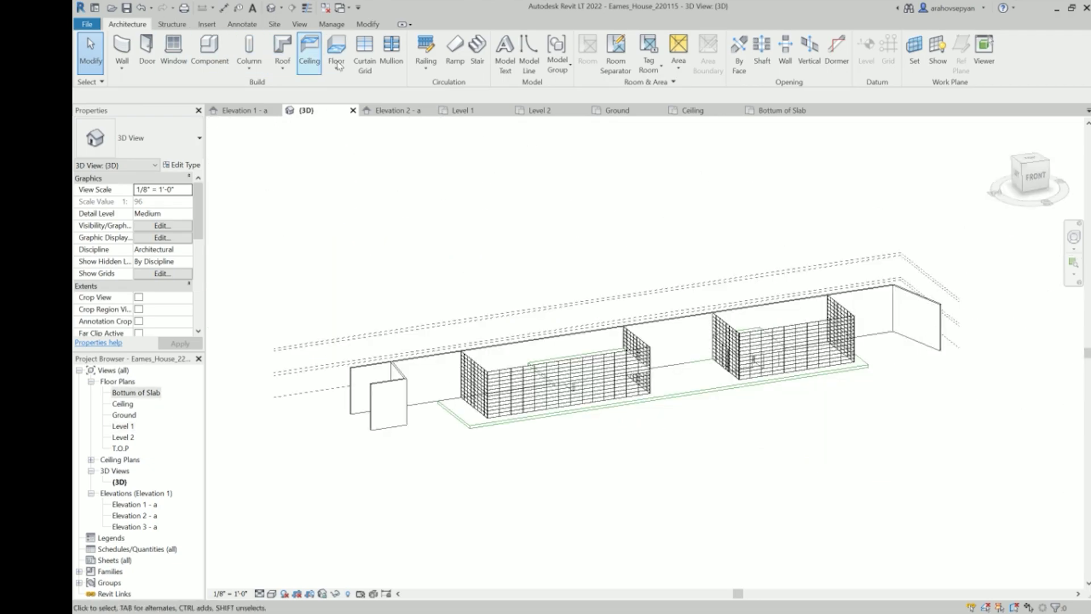
click(282, 68)
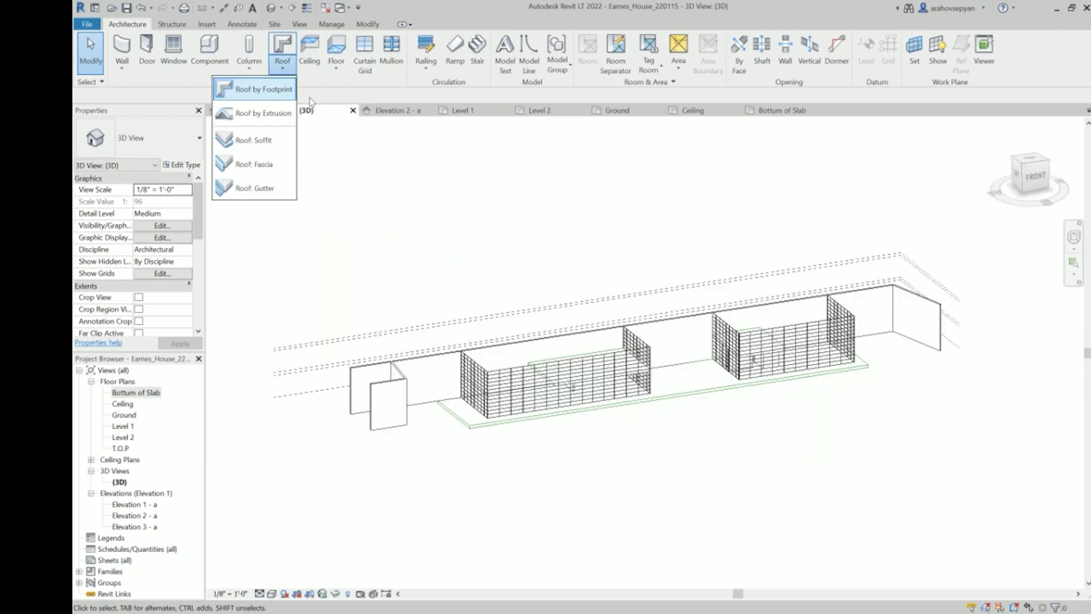
click(262, 89)
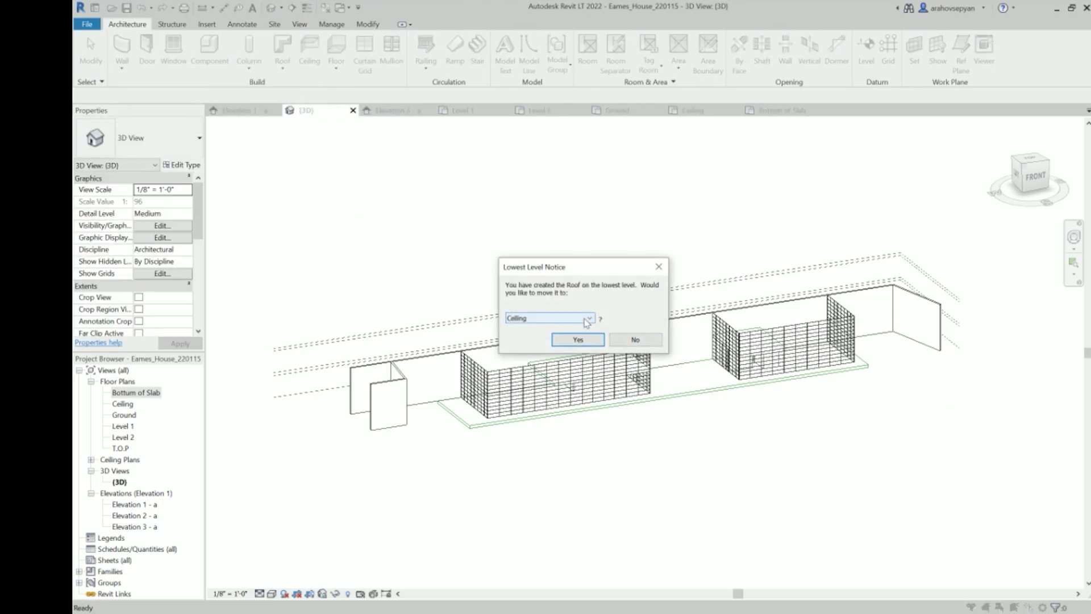
click(586, 319)
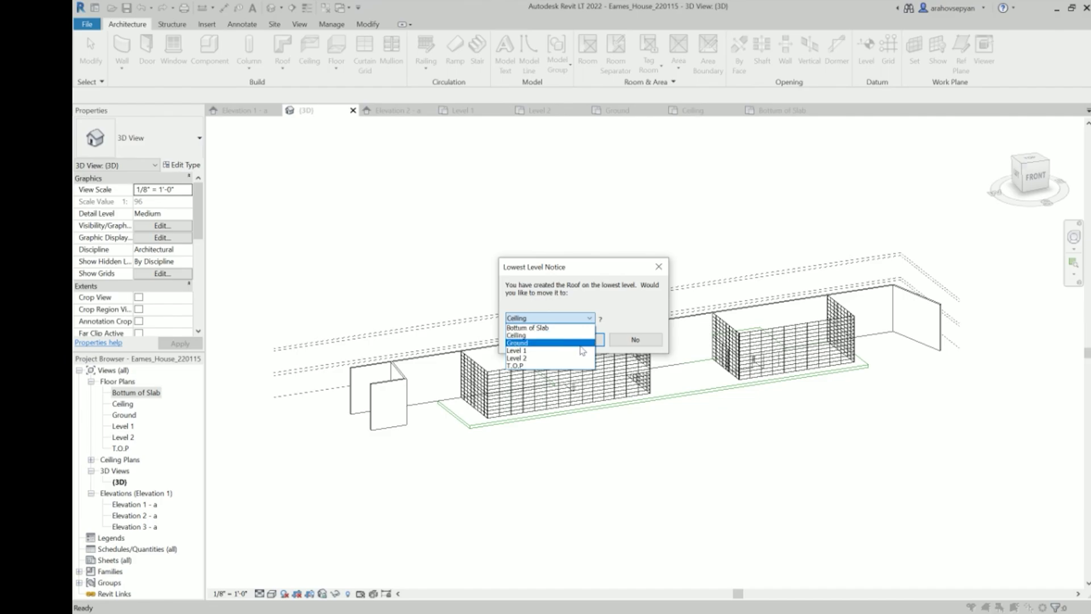
click(577, 364)
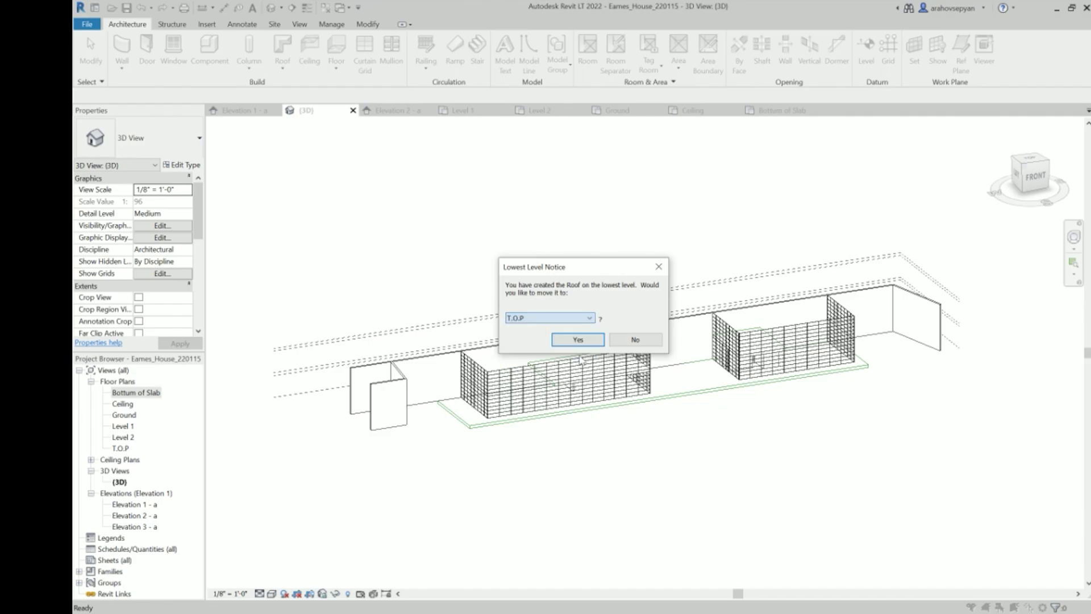
click(585, 343)
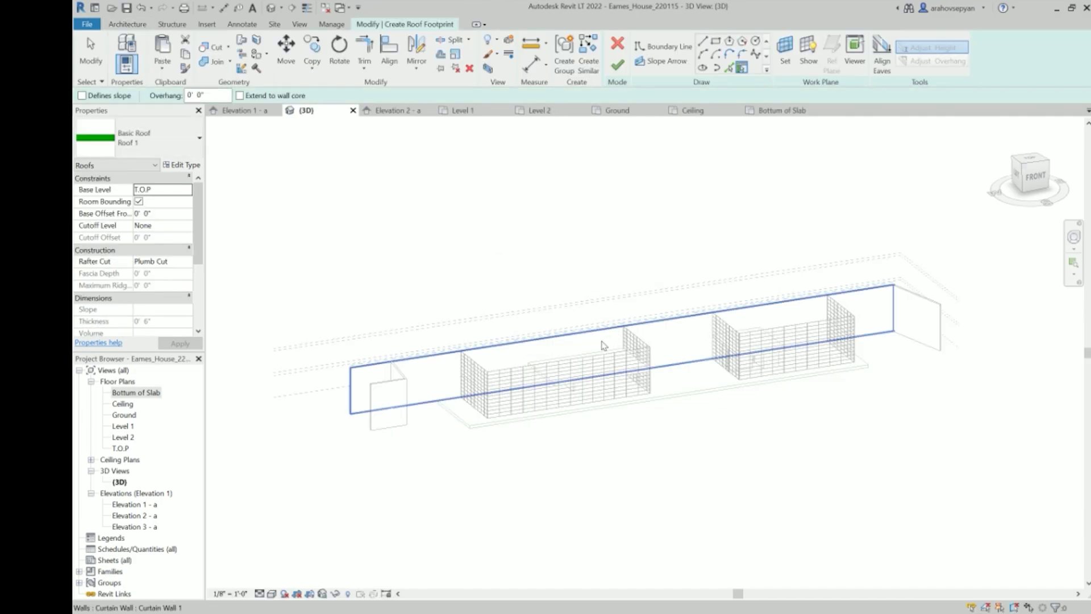
In the Level 1 plan, sketch a rectangular roof footprint about 70' long from the living block's patio-side front corner to the slab's outer edge
shift+middle_drag(586, 327, 459, 138)
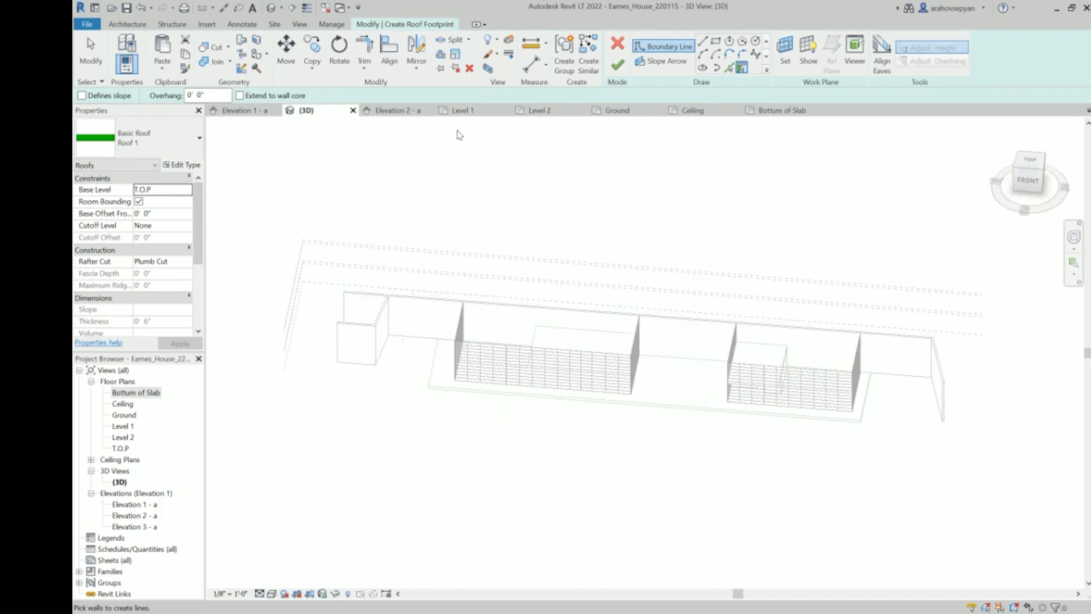
click(461, 111)
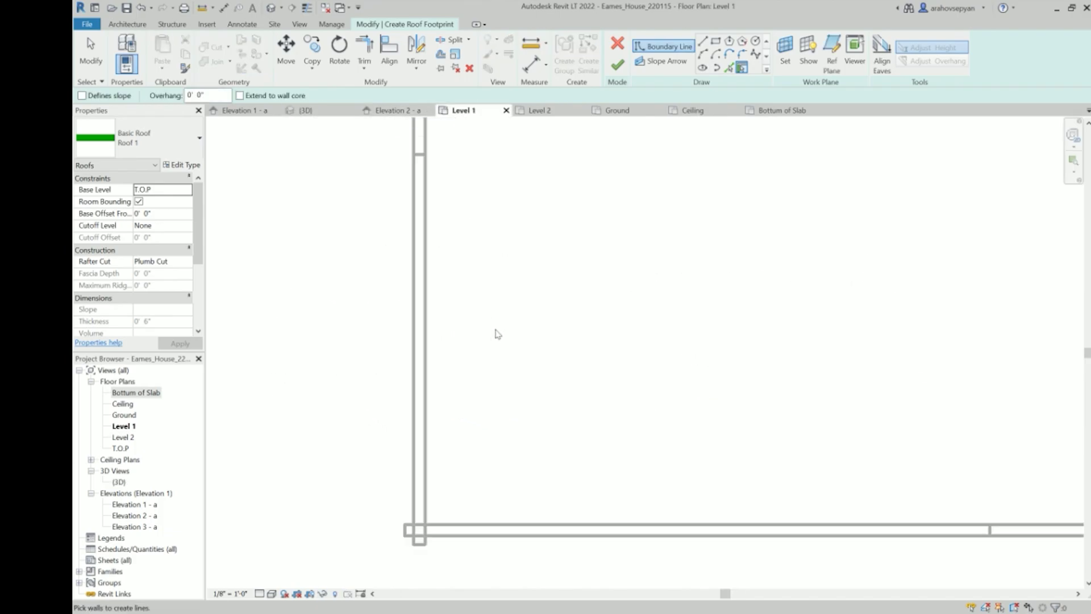
scroll(496, 324, down, 3)
middle_drag(516, 317, 419, 324)
scroll(419, 323, down, 1)
click(714, 41)
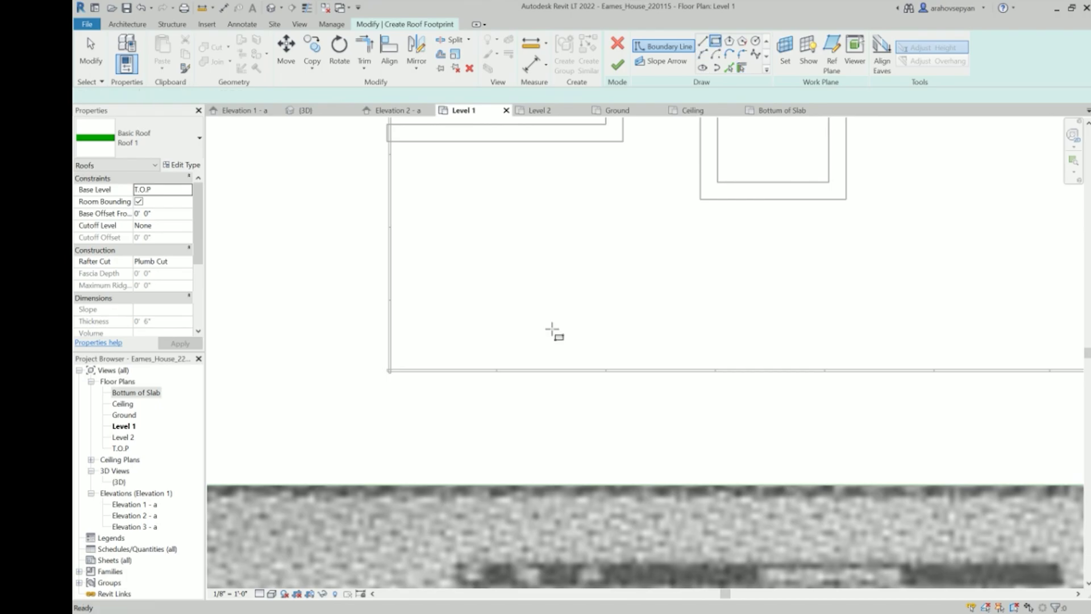
scroll(538, 356, down, 5)
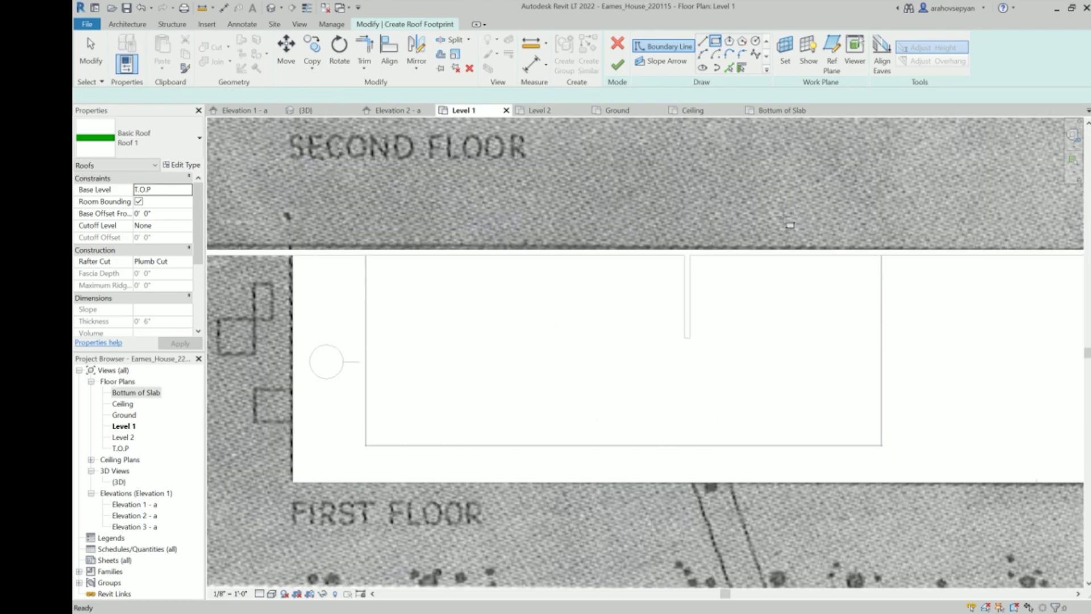
click(880, 446)
scroll(284, 249, up, 2)
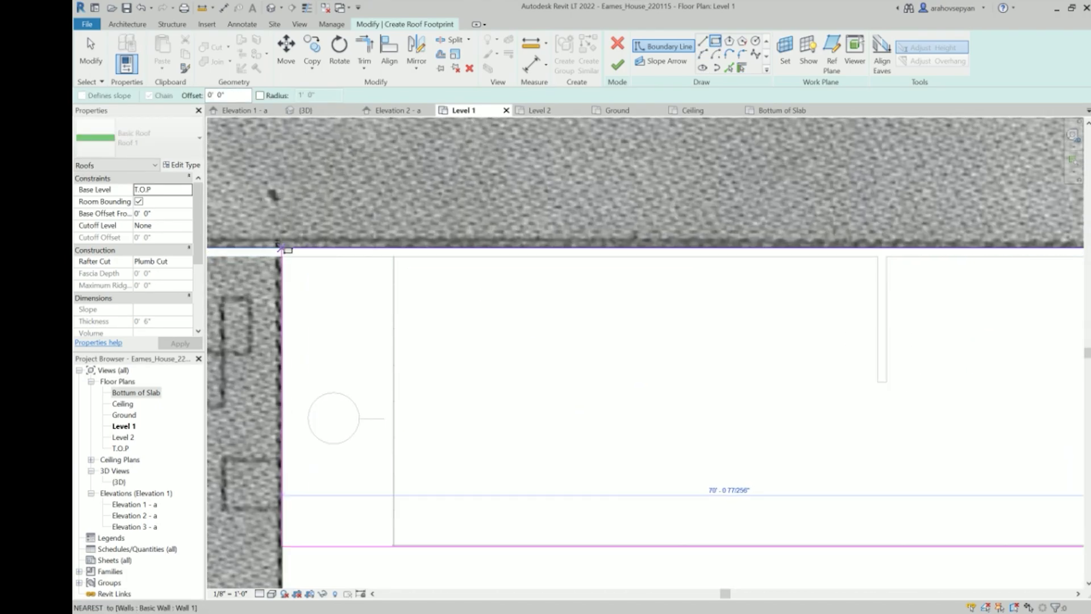
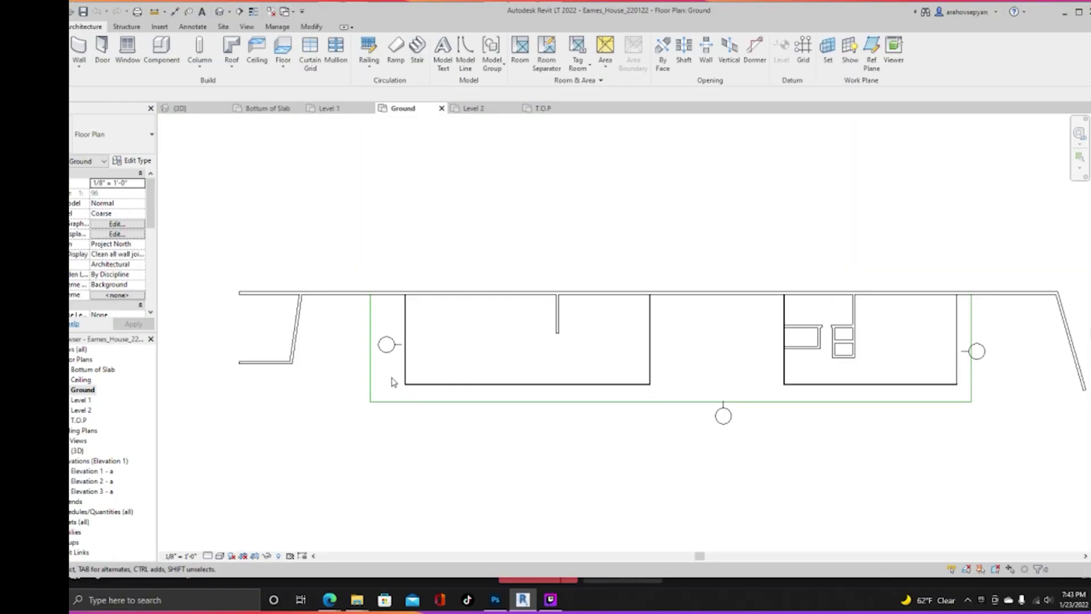
Create an in-place wall element named "colum" from the Ground floor plan
scroll(392, 382, up, 1)
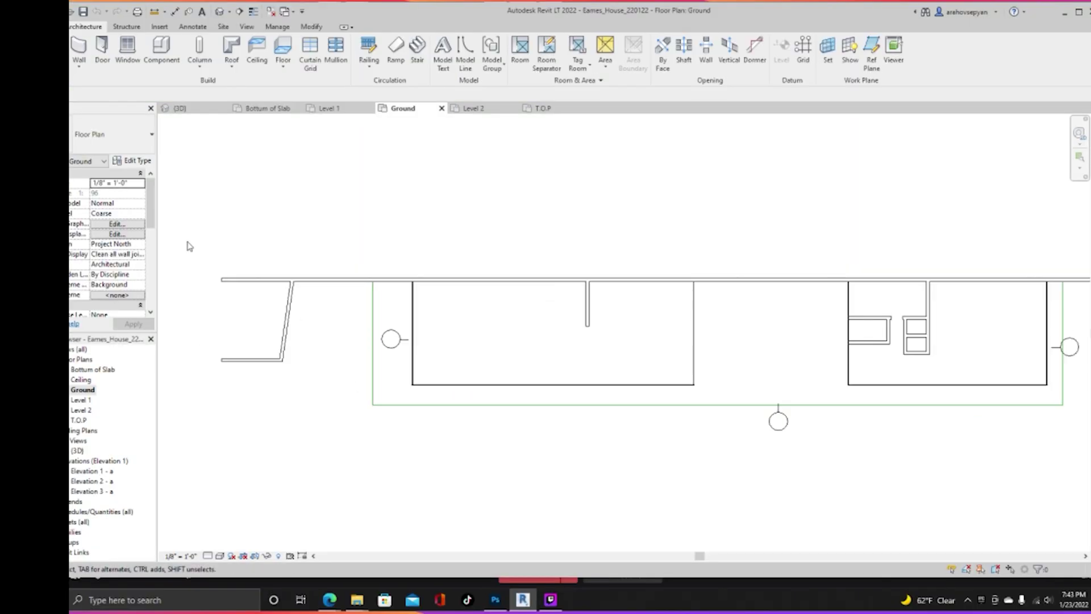
click(79, 69)
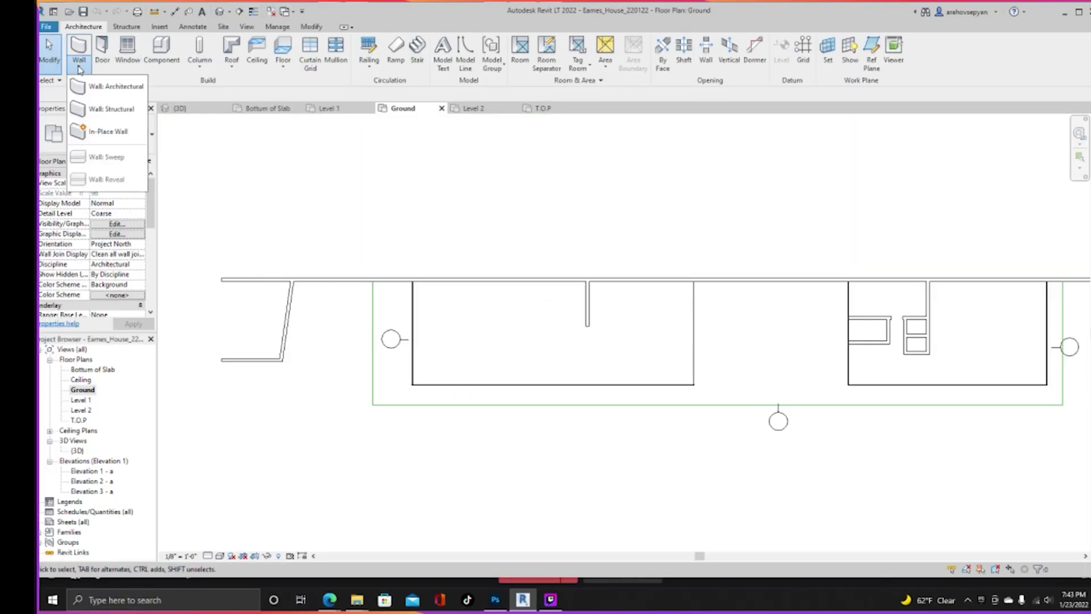
click(103, 133)
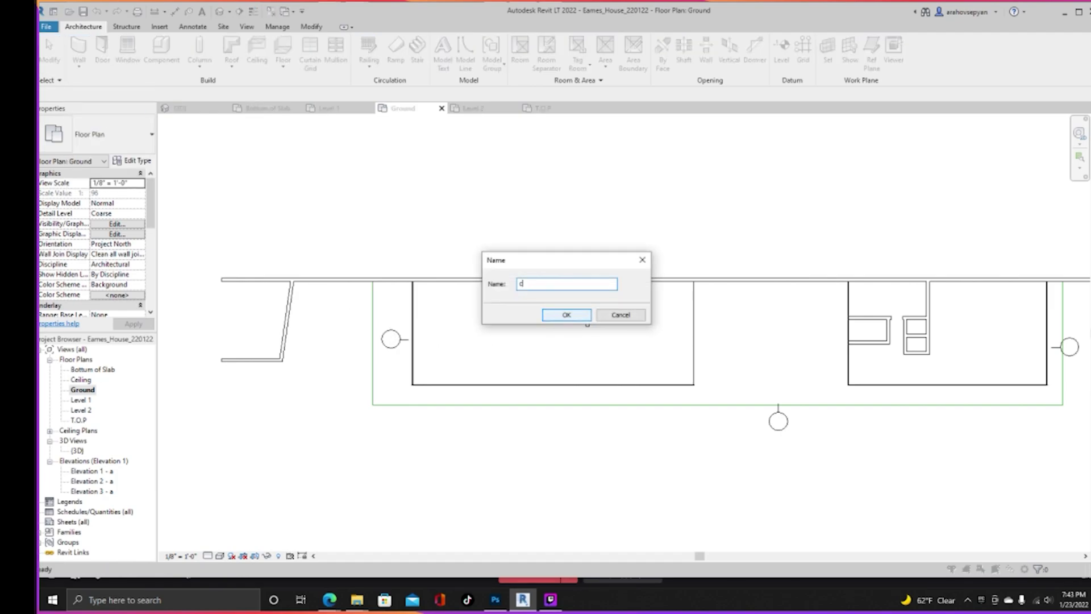
text(colum)
click(566, 314)
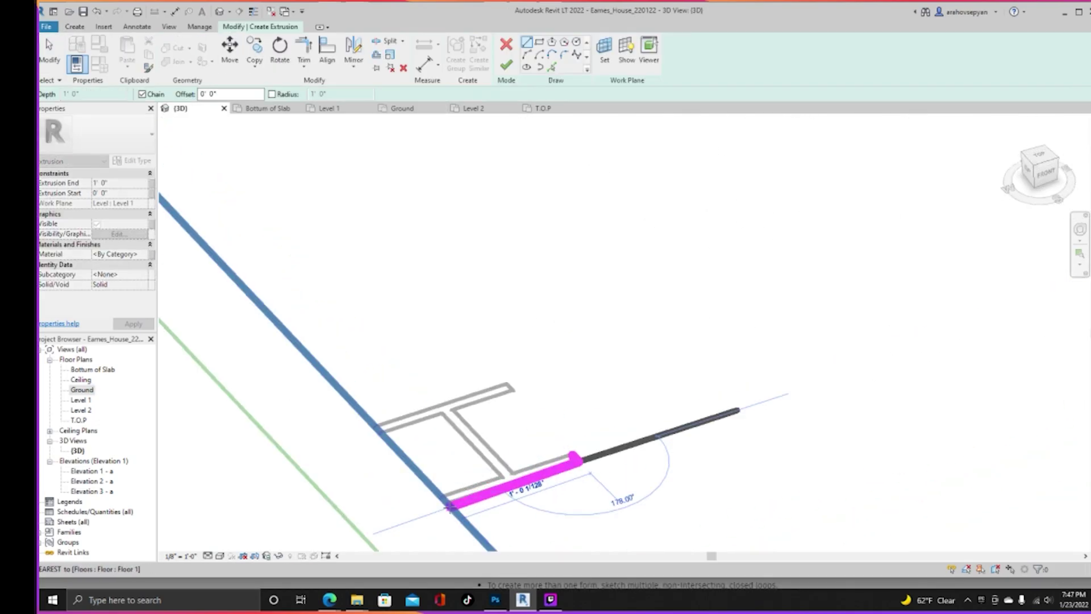
Trace the near flange's outer edge, one web side and the far flange of the H-shaped column as extrusion lines at the slab edge
click(450, 507)
click(444, 496)
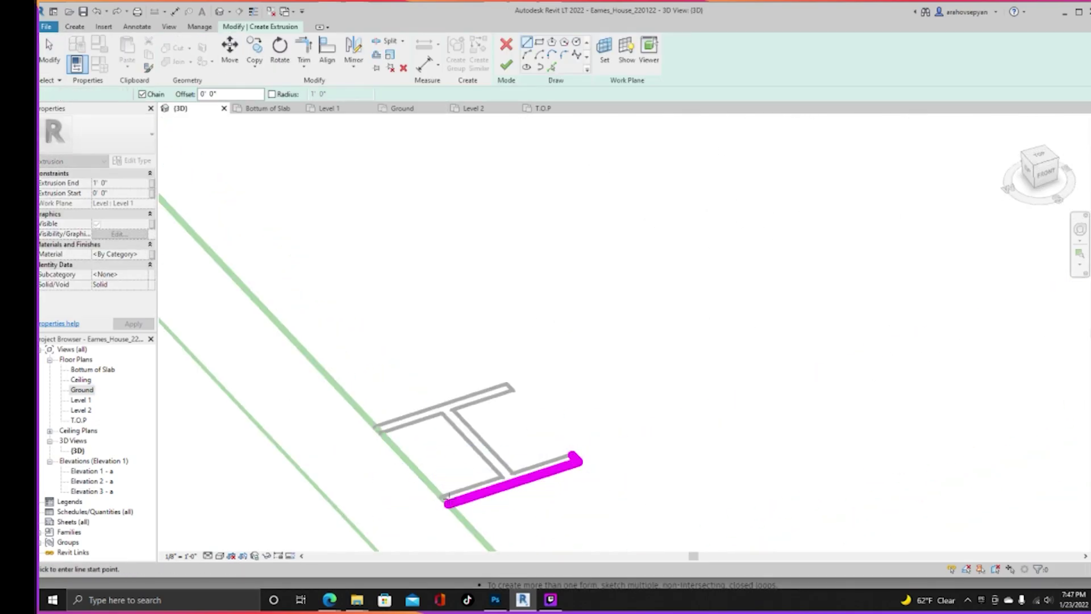
click(502, 478)
click(442, 414)
click(381, 433)
click(375, 426)
click(506, 384)
click(452, 411)
scroll(451, 410, up, 3)
mouse_move(452, 410)
shift+middle_down()
mouse_move(402, 360)
mouse_move(432, 397)
shift+middle_up()
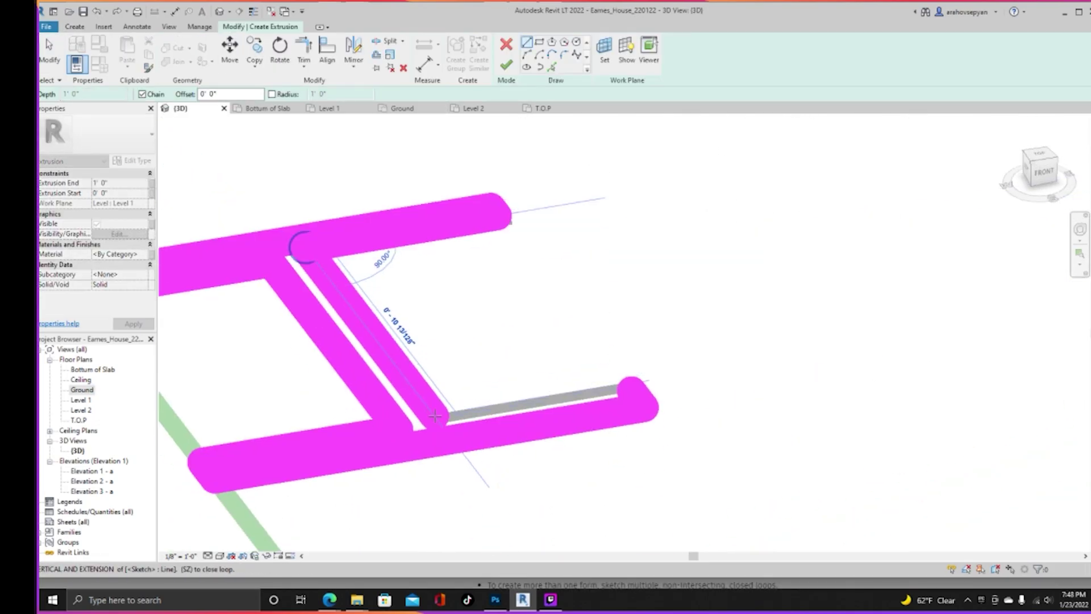
Complete the H-shaped extrusion profile by tracing the far flange's inner edge, the second web side and the near flange's inner edge
key(Escape)
scroll(568, 222, up, 3)
click(677, 291)
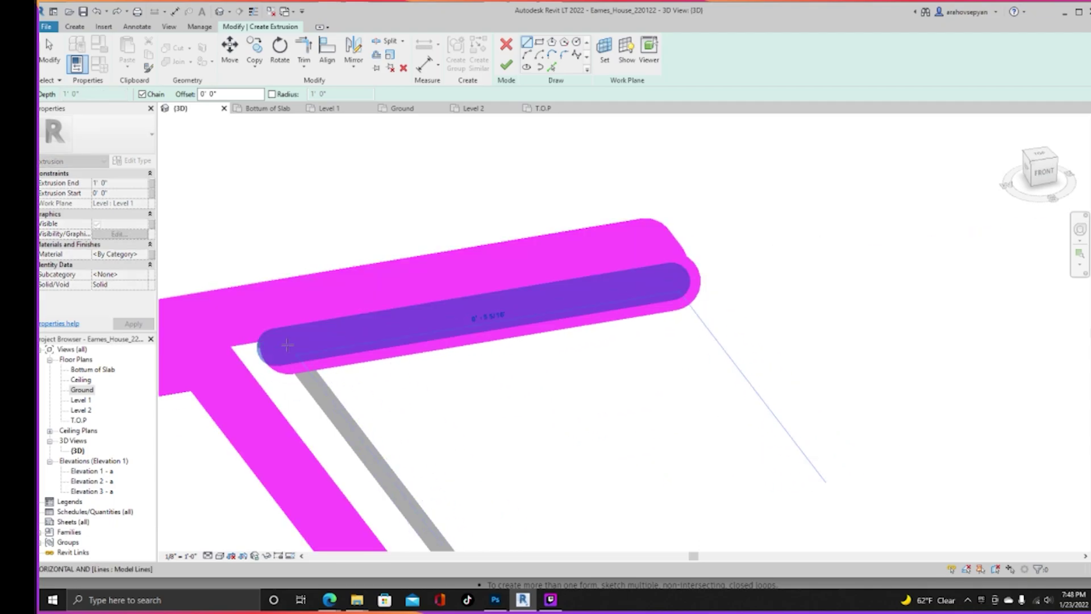
click(284, 344)
scroll(285, 345, down, 3)
middle_drag(285, 345, 327, 203)
click(454, 367)
click(647, 337)
Close the H-shaped column profile at the flange and finish the sketch as a 1' deep extrusion
scroll(554, 335, down, 5)
shift+middle_drag(554, 335, 575, 318)
key(d)
key(i)
scroll(471, 225, down, 2)
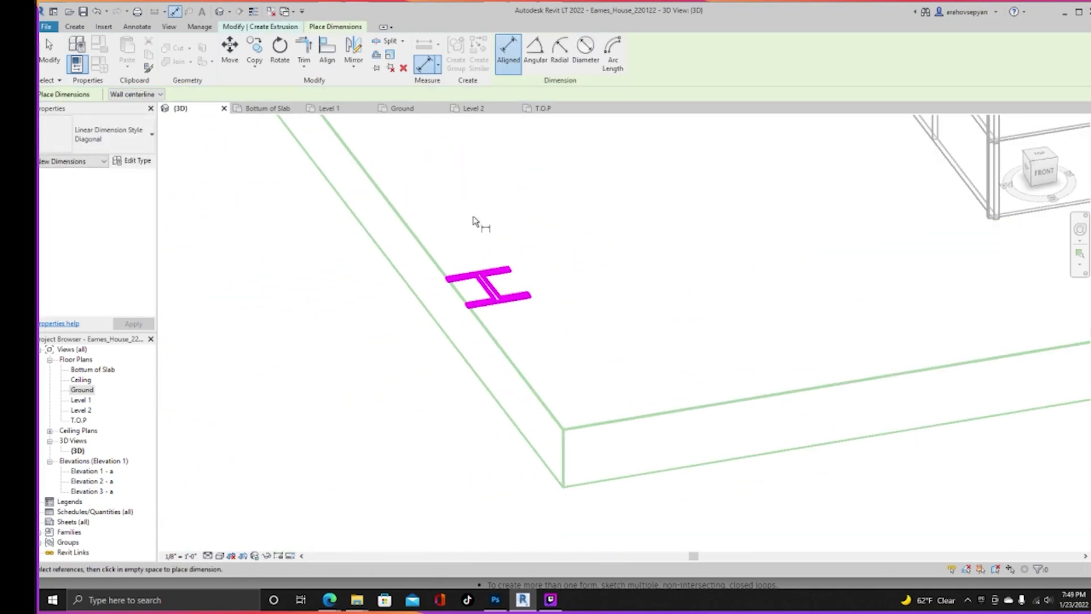
key(Escape)
scroll(506, 275, up, 7)
click(654, 367)
click(512, 69)
scroll(632, 289, down, 5)
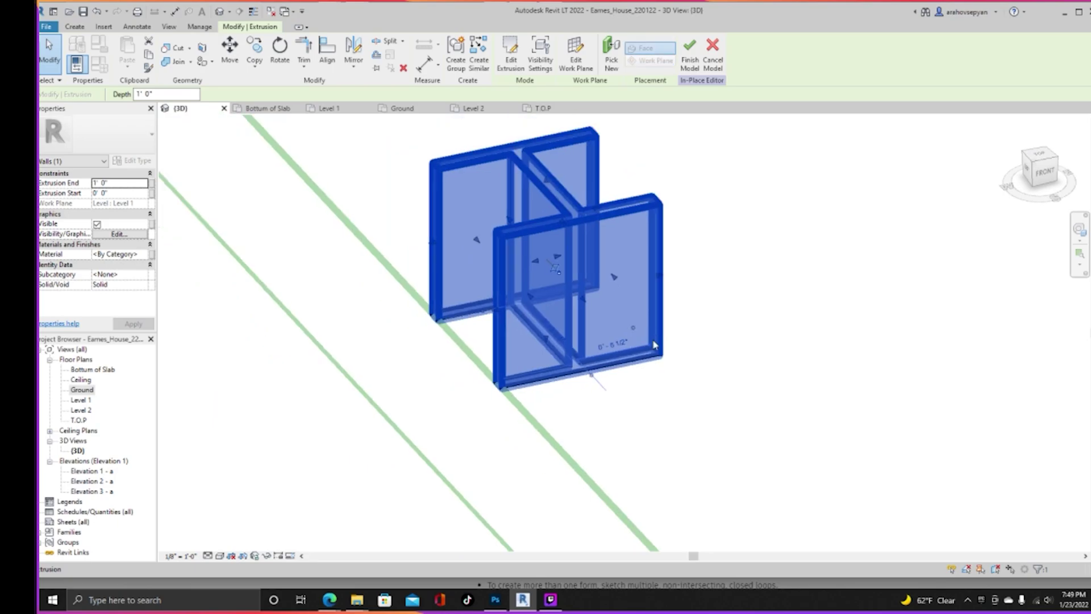
Stretch the H-shaped extrusion up to the overhanging roof slab and finish the in-place column model
scroll(680, 275, down, 2)
middle_drag(681, 275, 514, 453)
drag(502, 445, 501, 166)
click(564, 425)
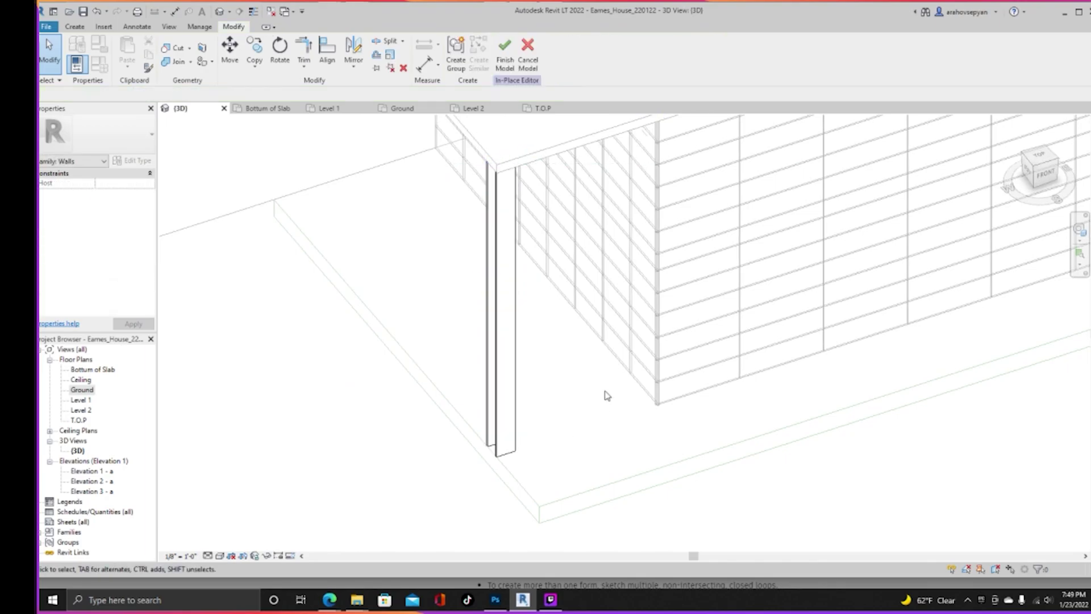
shift+middle_drag(630, 372, 506, 337)
click(511, 58)
shift+middle_drag(528, 523, 488, 486)
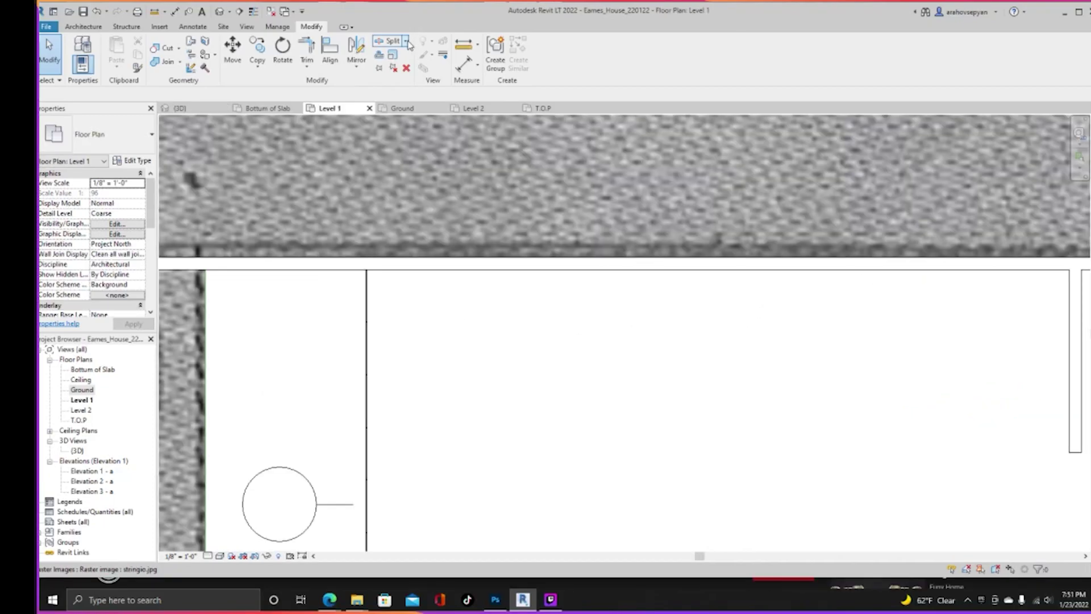
In the Level 1 plan, split the long back wall flush with the face of the living block's end wall
click(406, 41)
click(401, 60)
scroll(368, 254, up, 1)
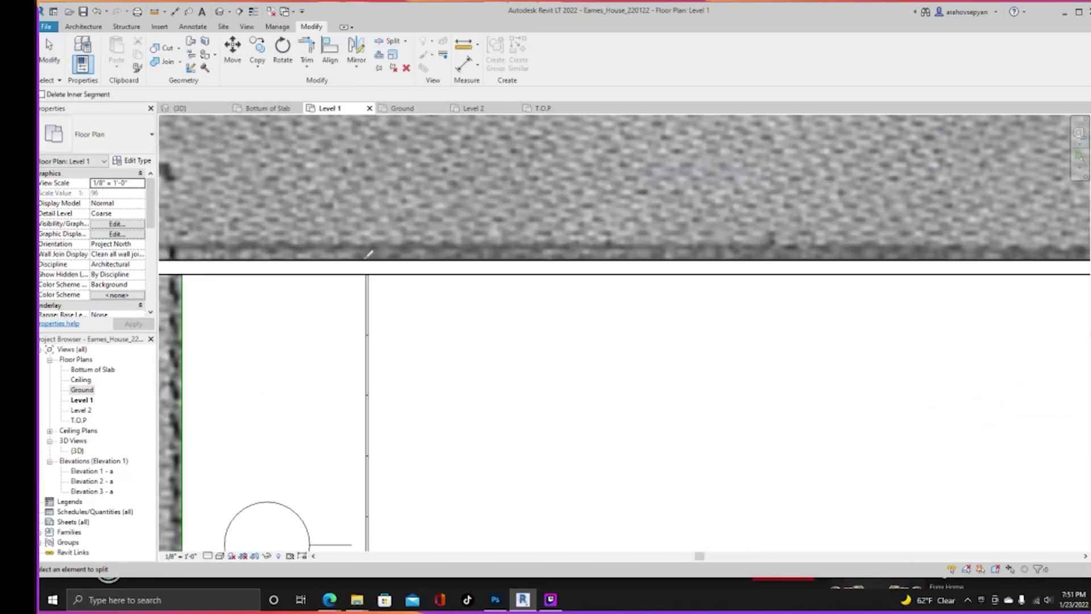
scroll(372, 261, down, 2)
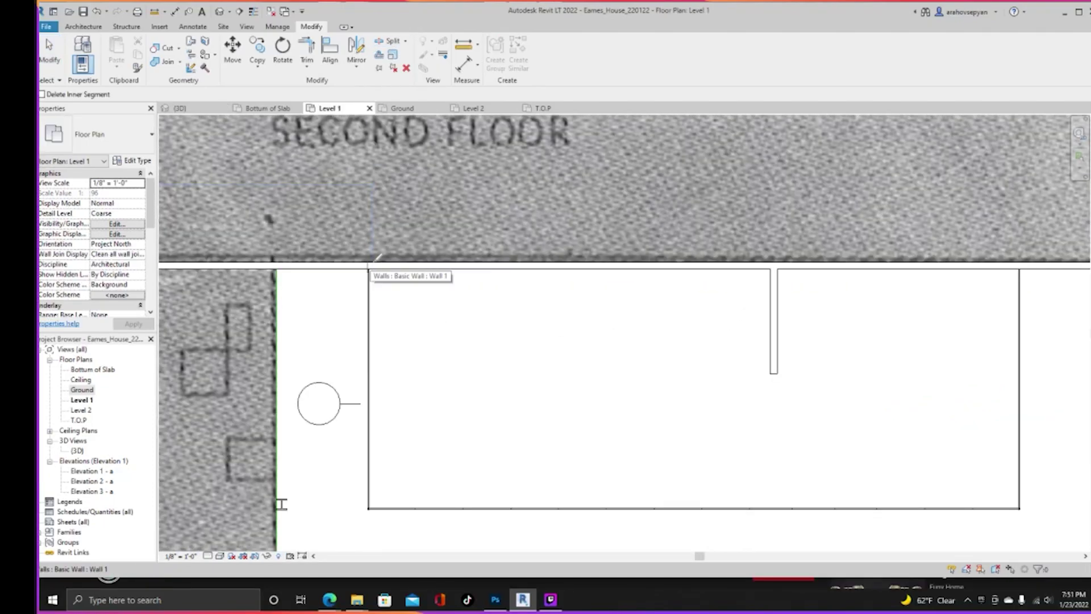
scroll(367, 273, up, 3)
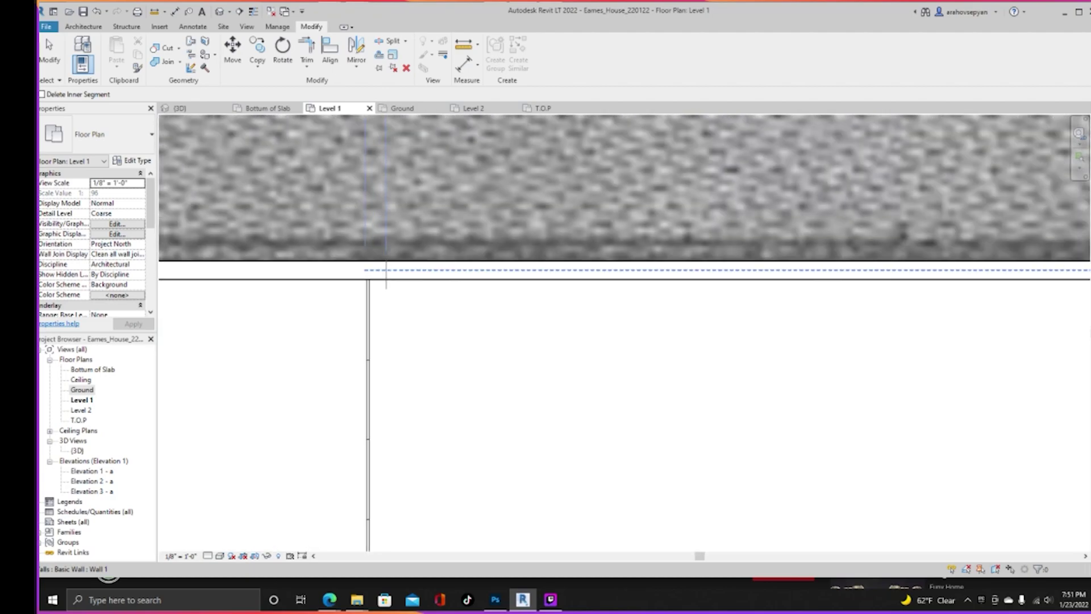
scroll(369, 267, down, 2)
scroll(393, 249, up, 2)
scroll(394, 249, up, 1)
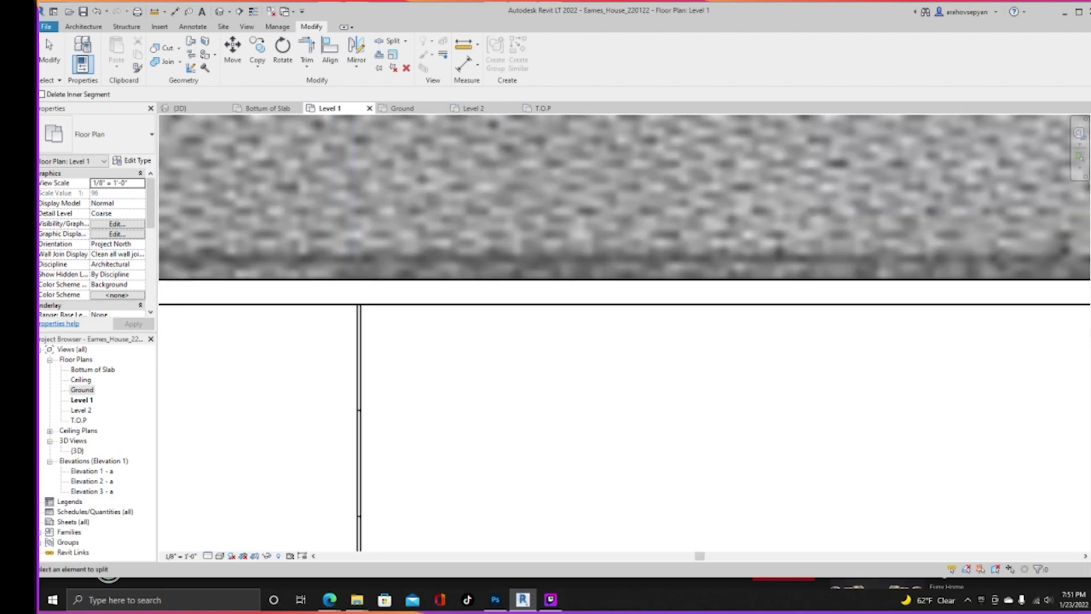
scroll(612, 309, down, 2)
scroll(612, 309, up, 3)
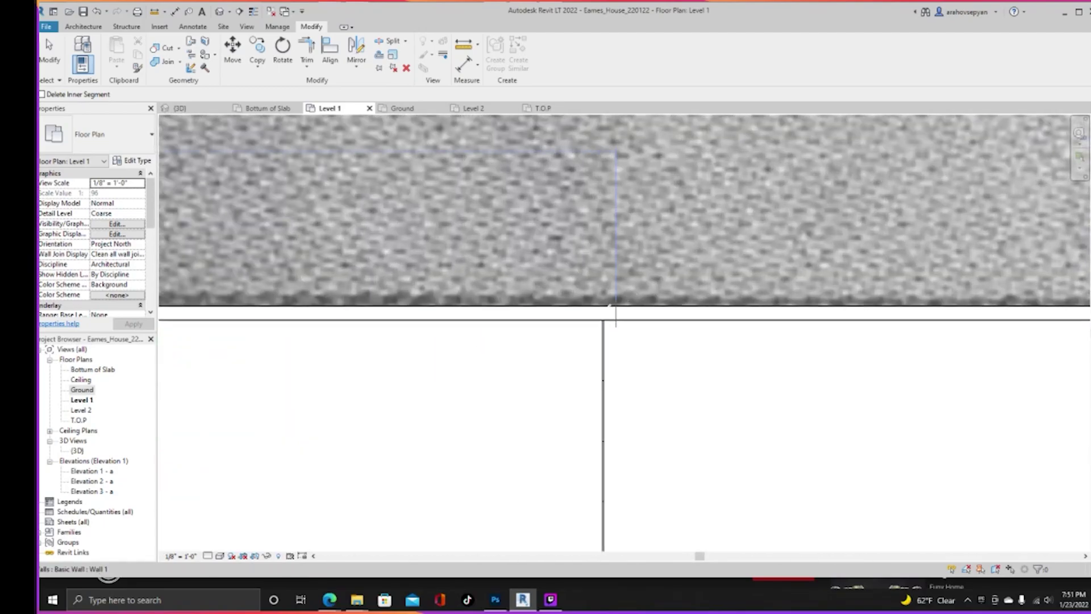
scroll(615, 307, up, 1)
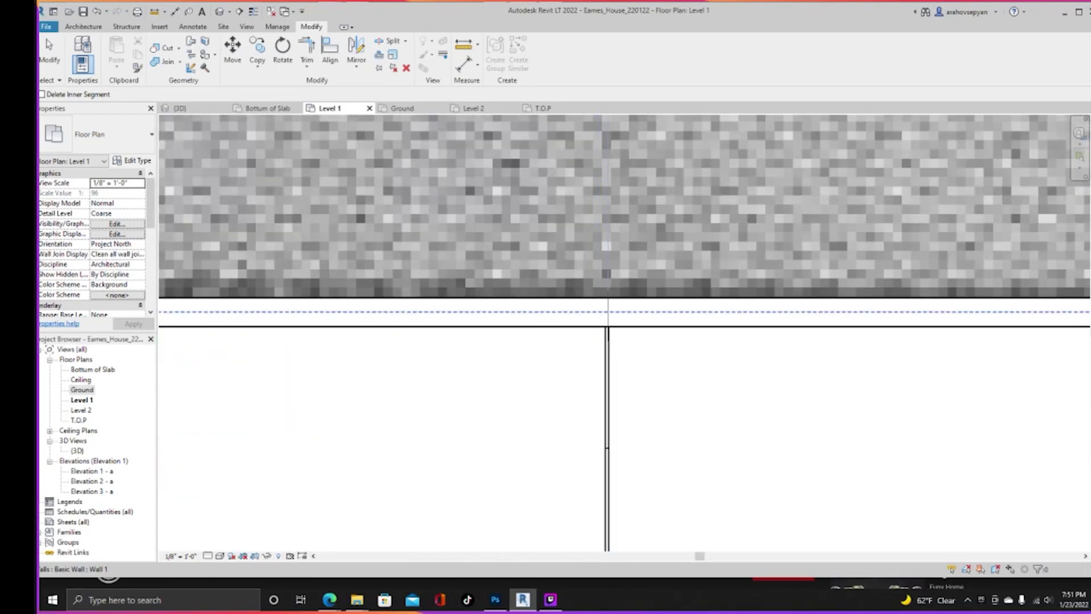
scroll(608, 311, up, 2)
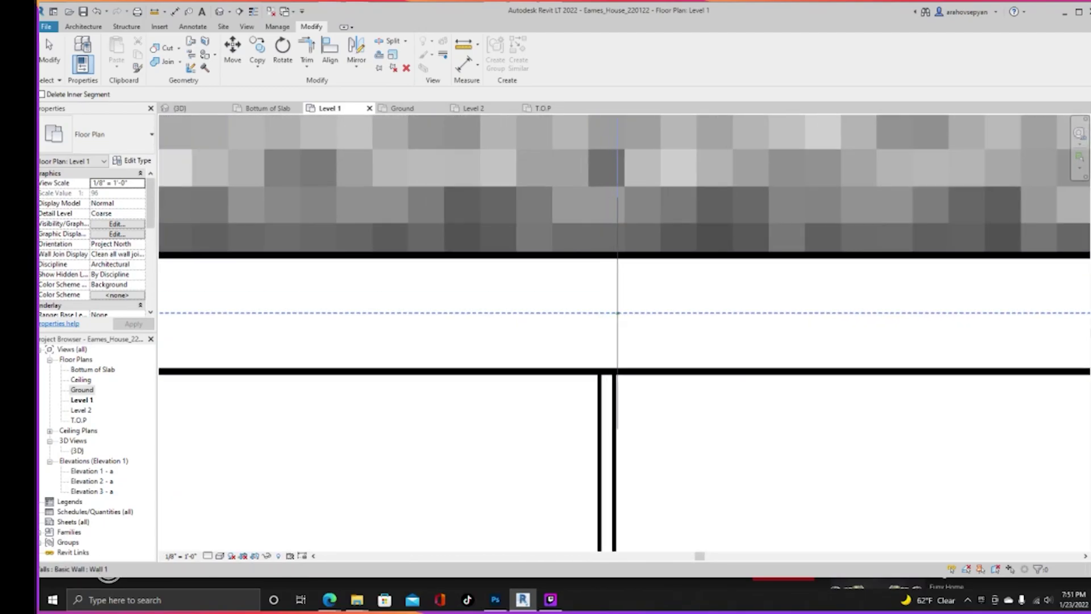
scroll(614, 313, down, 4)
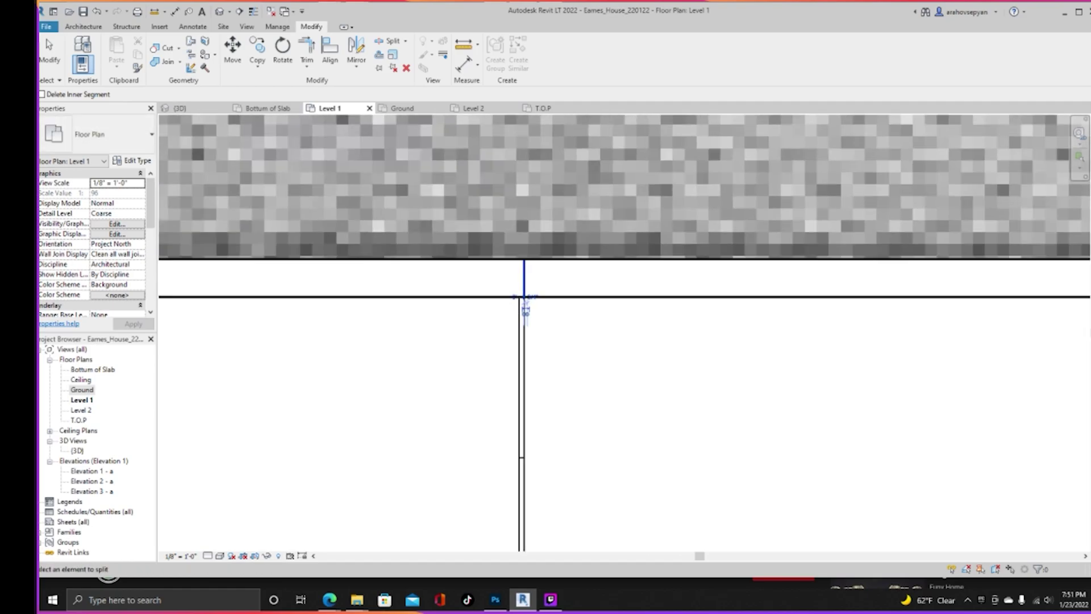
Split the back wall at the slab's outer edge and flush with the outer face of the studio block's end wall
scroll(370, 341, up, 5)
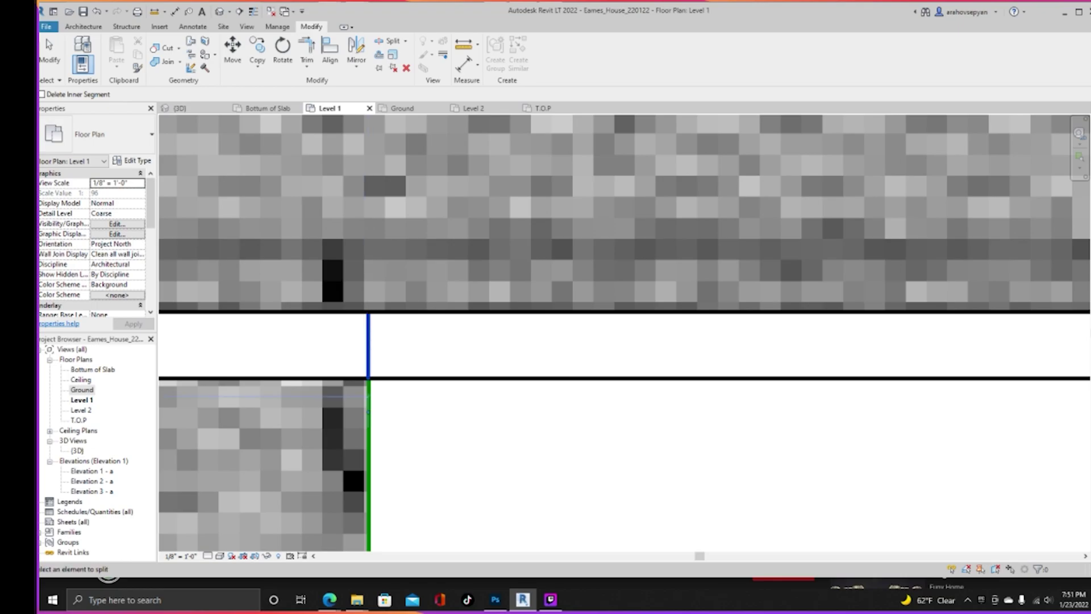
scroll(368, 314, down, 5)
scroll(564, 223, up, 5)
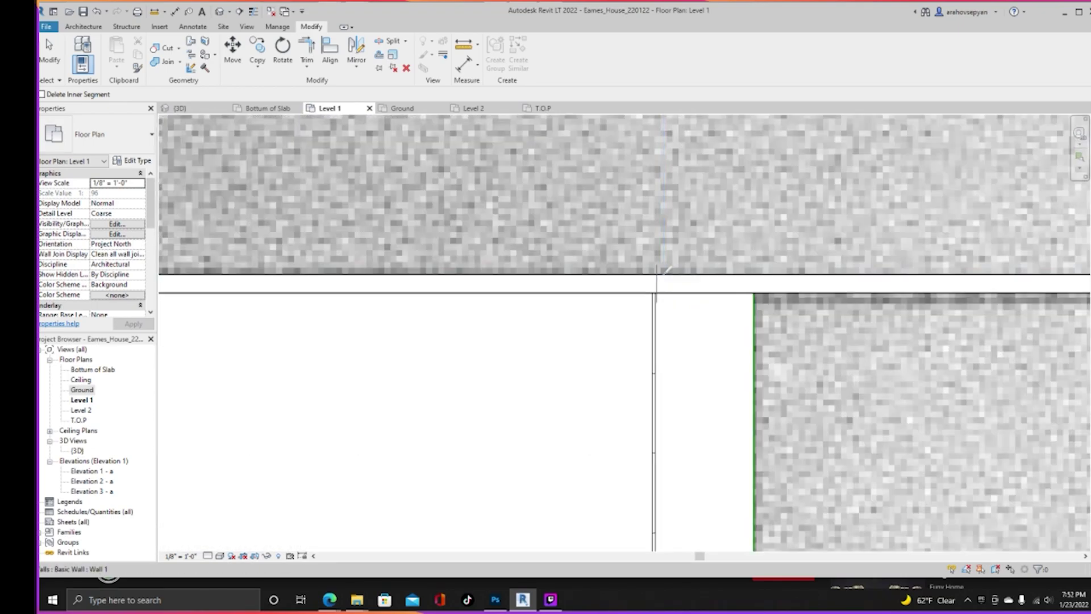
scroll(661, 277, down, 4)
scroll(665, 284, up, 2)
scroll(654, 260, up, 3)
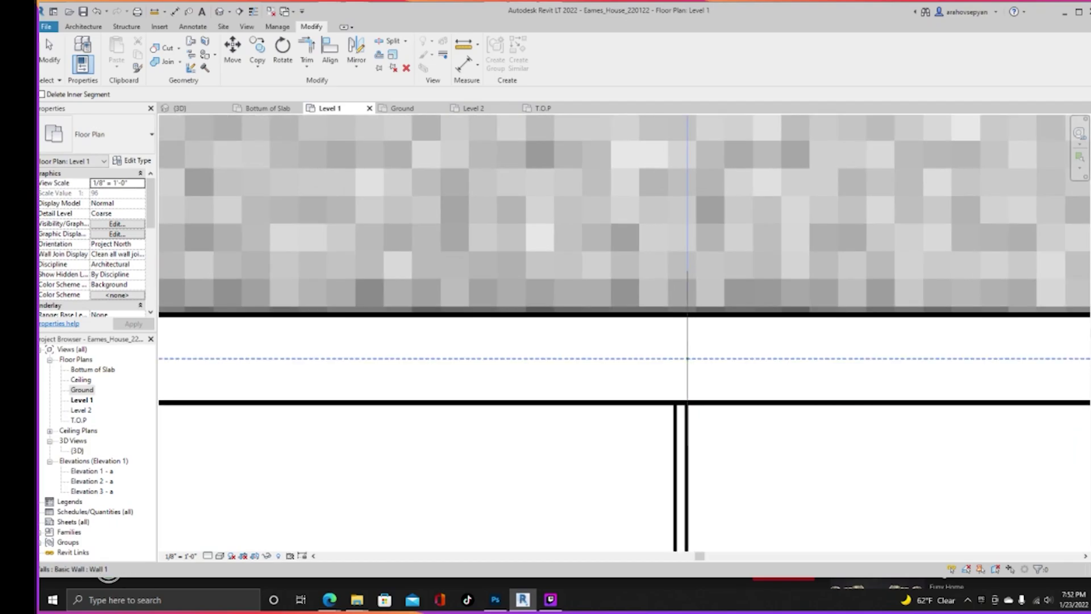
click(687, 358)
scroll(625, 262, down, 4)
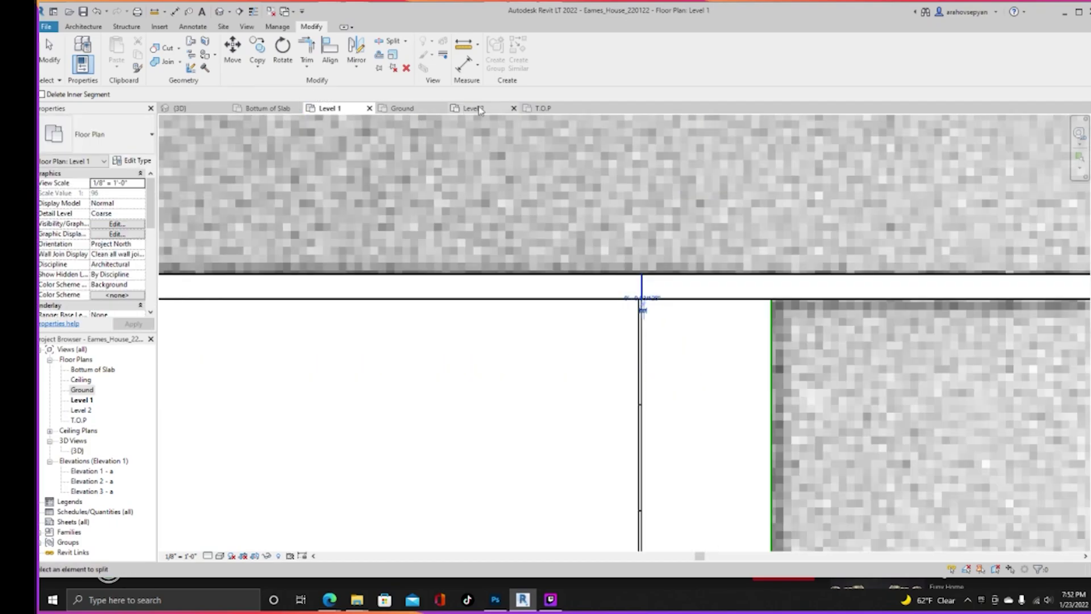
In the 3D view, set the unconnected height of the six Basic Wall segments outside and between the two blocks to 8'
click(192, 108)
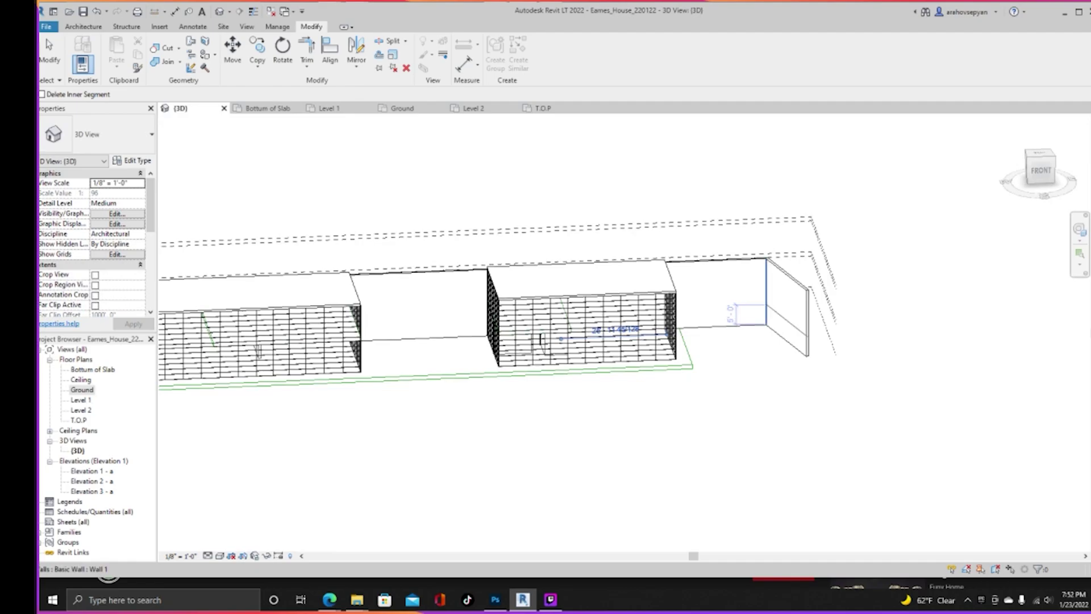
key(Escape)
click(784, 271)
ctrl+click(731, 263)
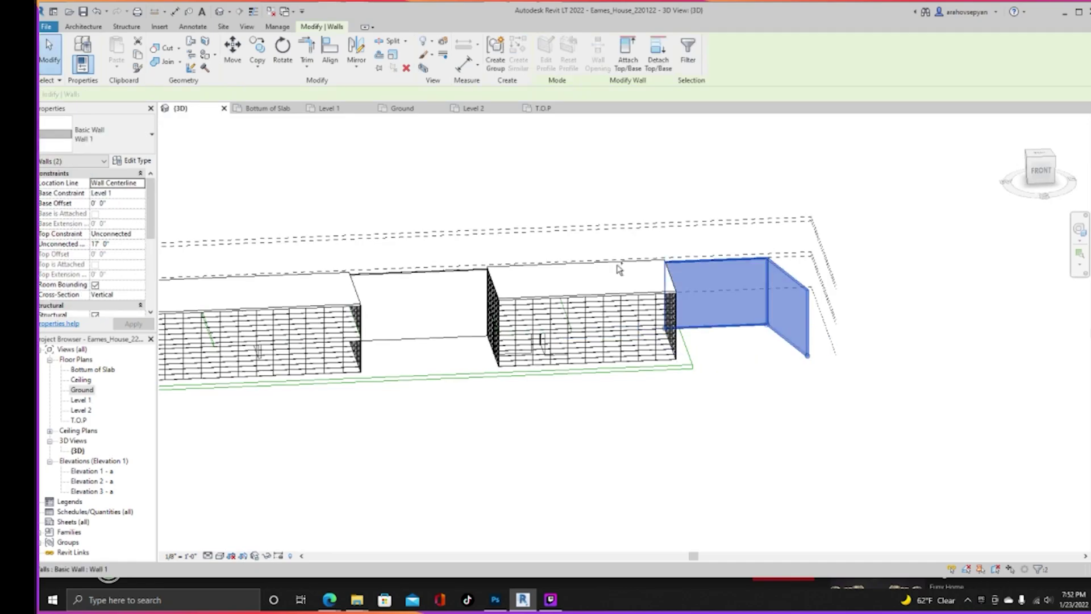
ctrl+click(458, 270)
middle_drag(284, 280, 659, 228)
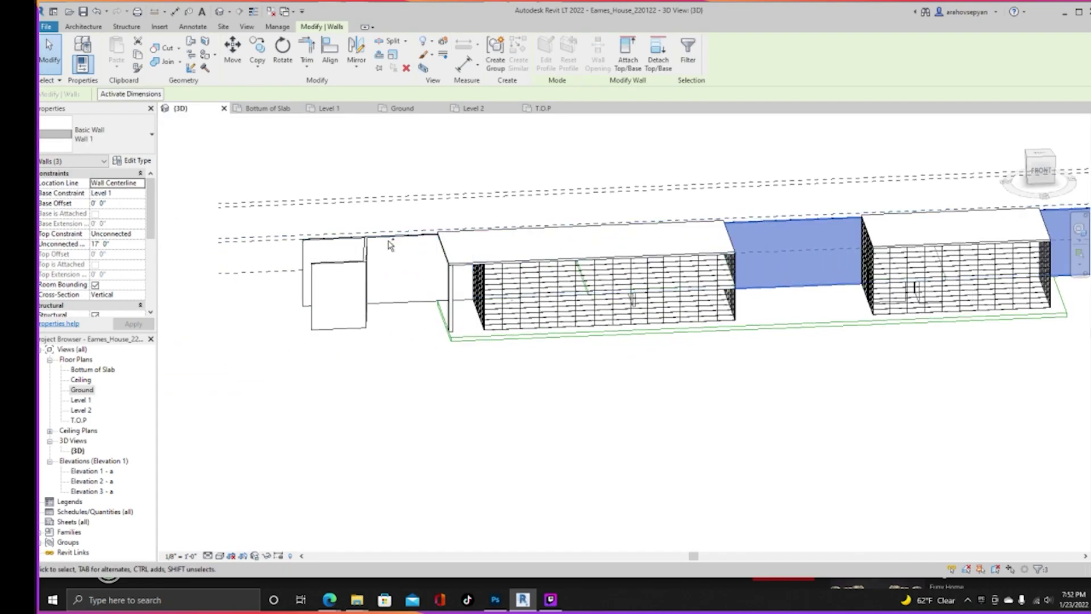
ctrl+click(390, 243)
ctrl+click(328, 273)
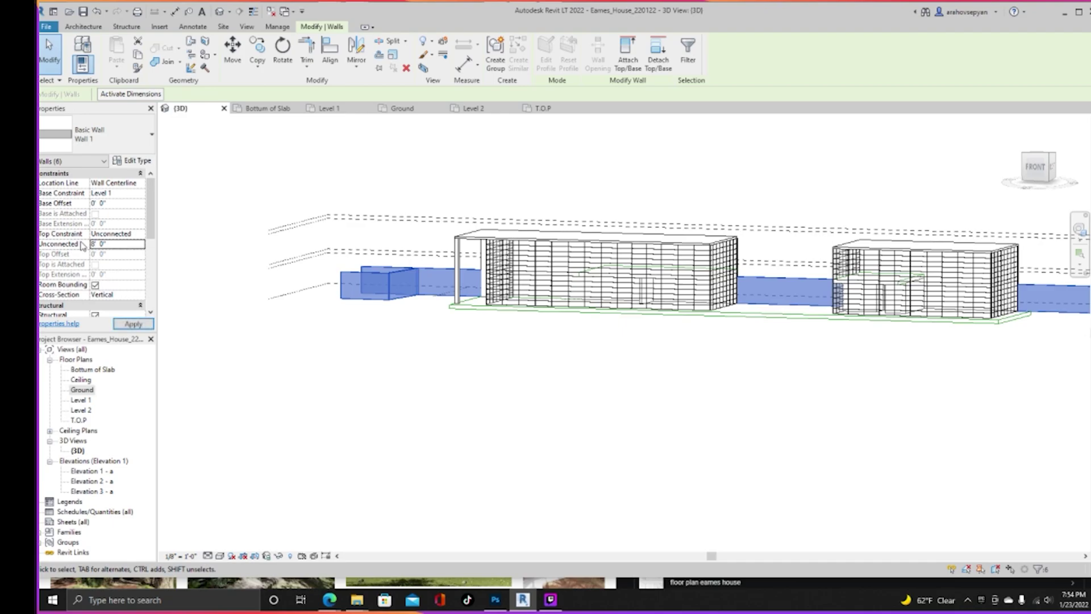
click(134, 324)
shift+middle_drag(289, 348, 509, 385)
click(509, 385)
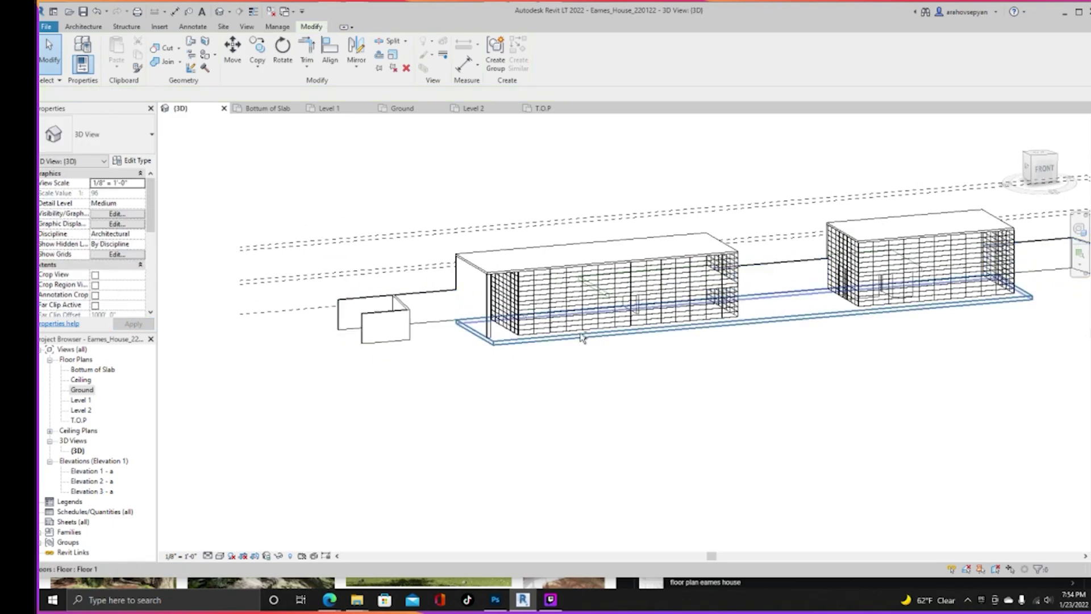
shift+middle_drag(581, 337, 531, 338)
shift+middle_drag(633, 304, 448, 397)
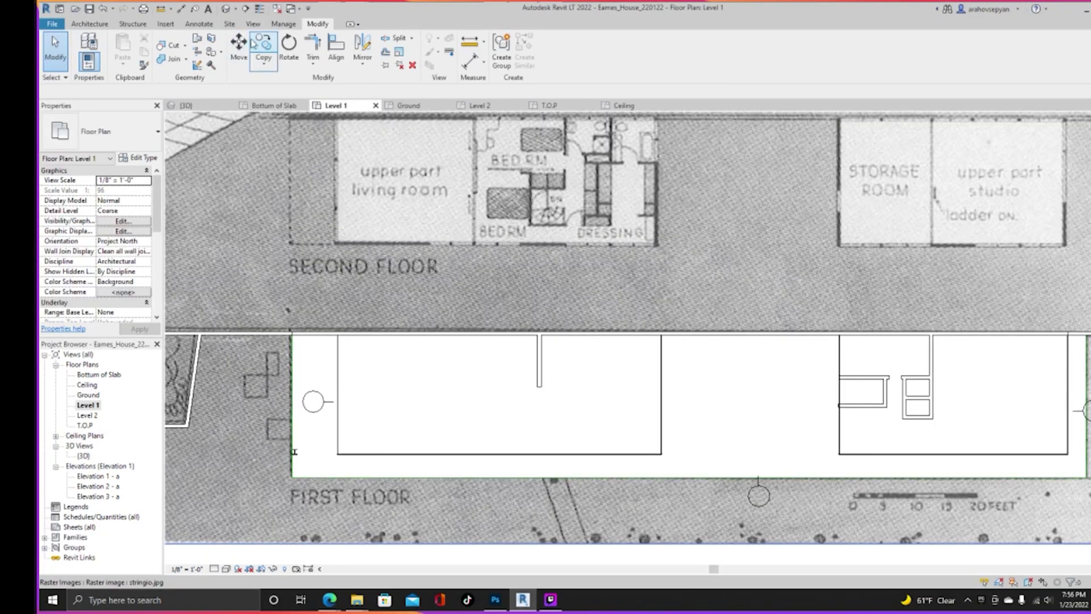
In the Level 1 plan, start a 3' wide spiral stair centred just beyond the free end of the living block's interior wall
click(93, 25)
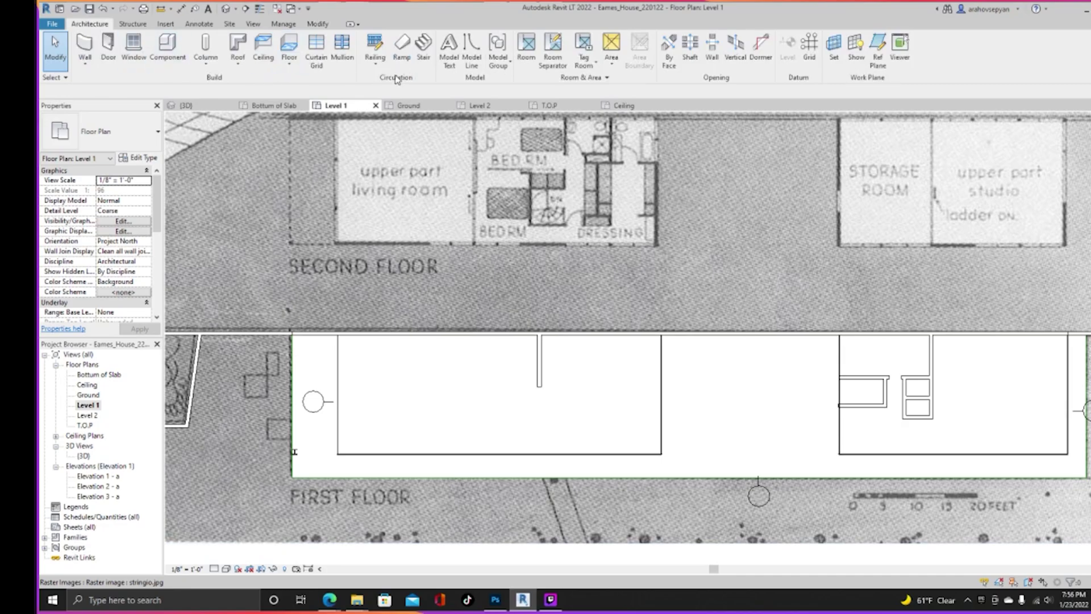
click(422, 51)
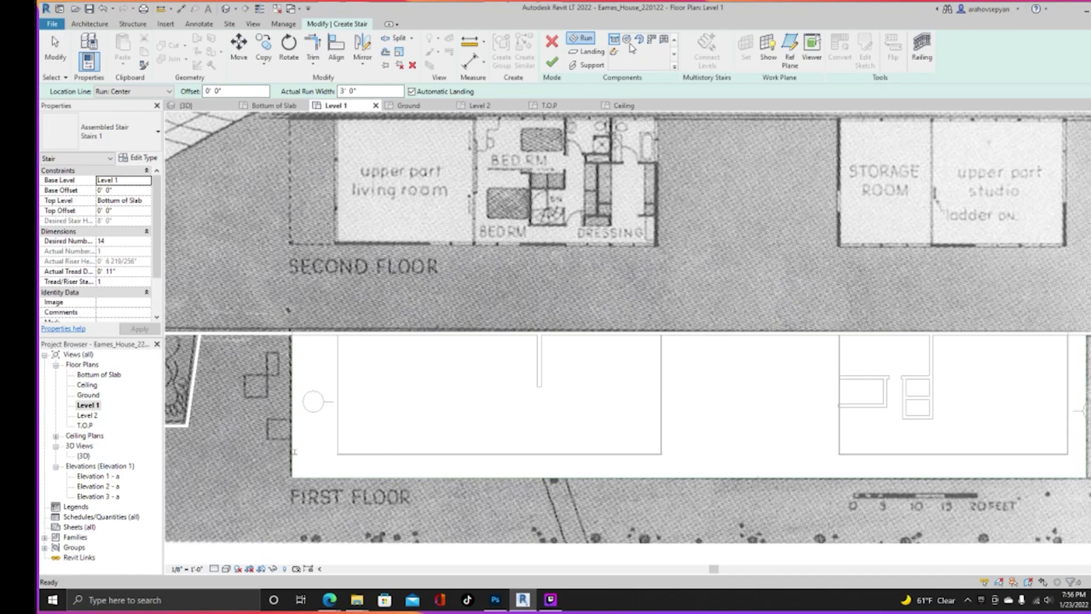
scroll(525, 381, up, 2)
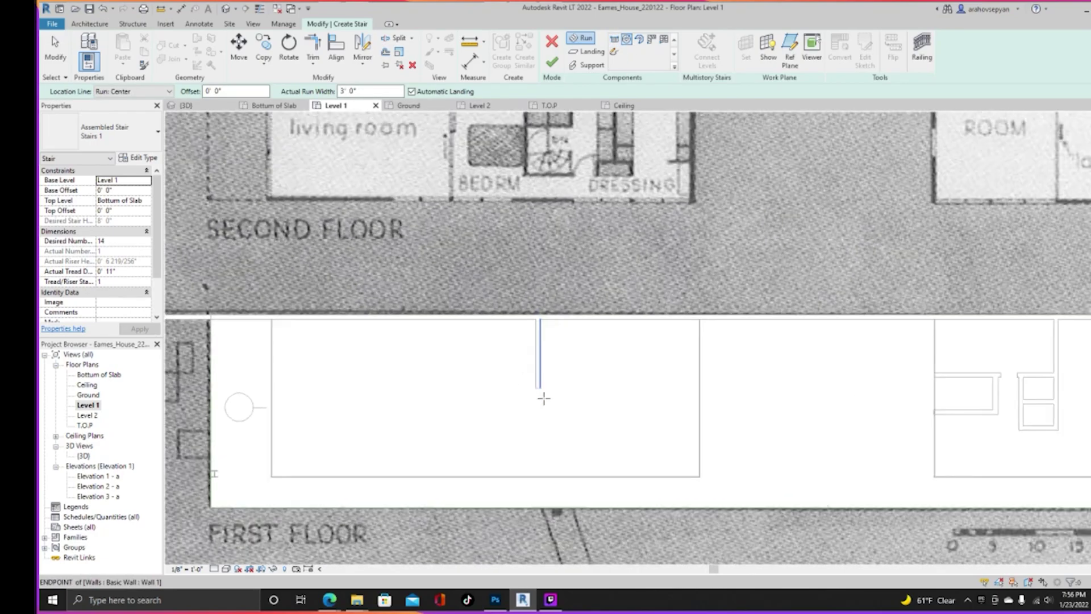
click(551, 426)
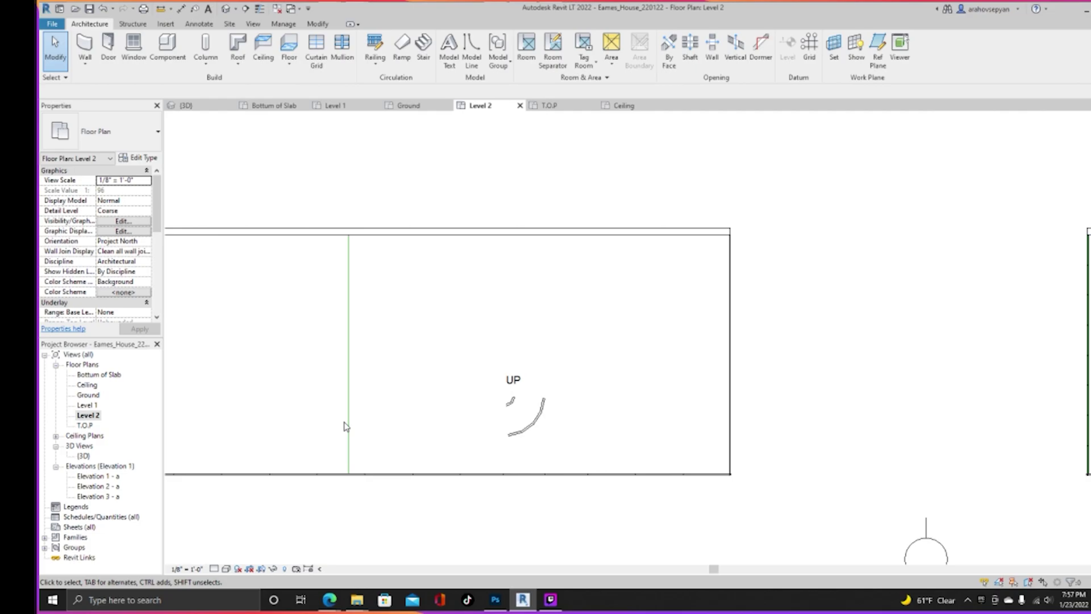
Edit the Level 2 floor boundary, tracing a stair opening along the spiral's first radial edge and the adjoining outer rim with straight lines
click(352, 419)
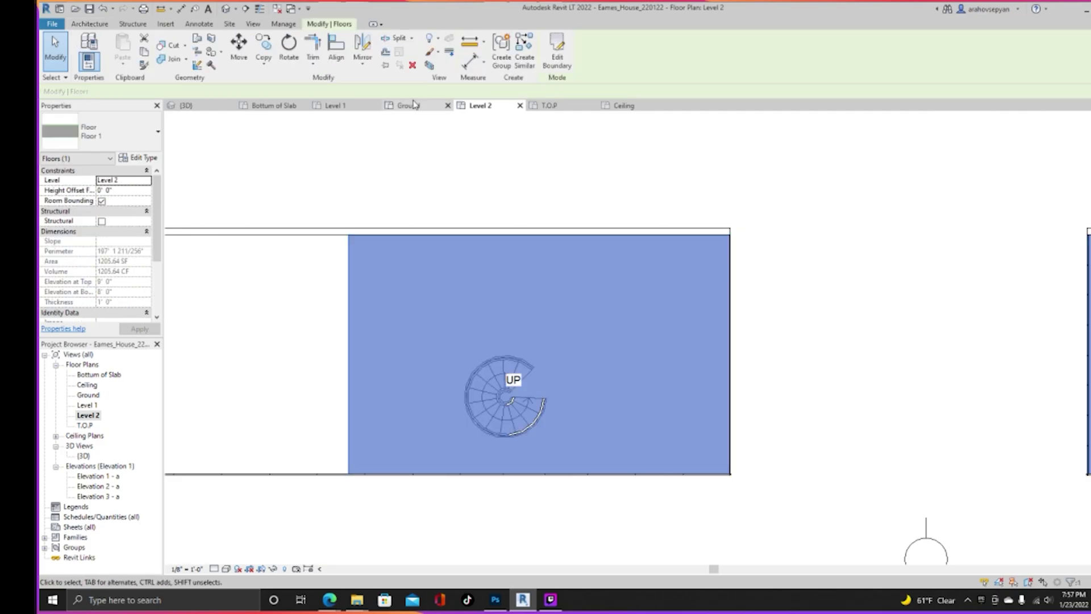
click(549, 48)
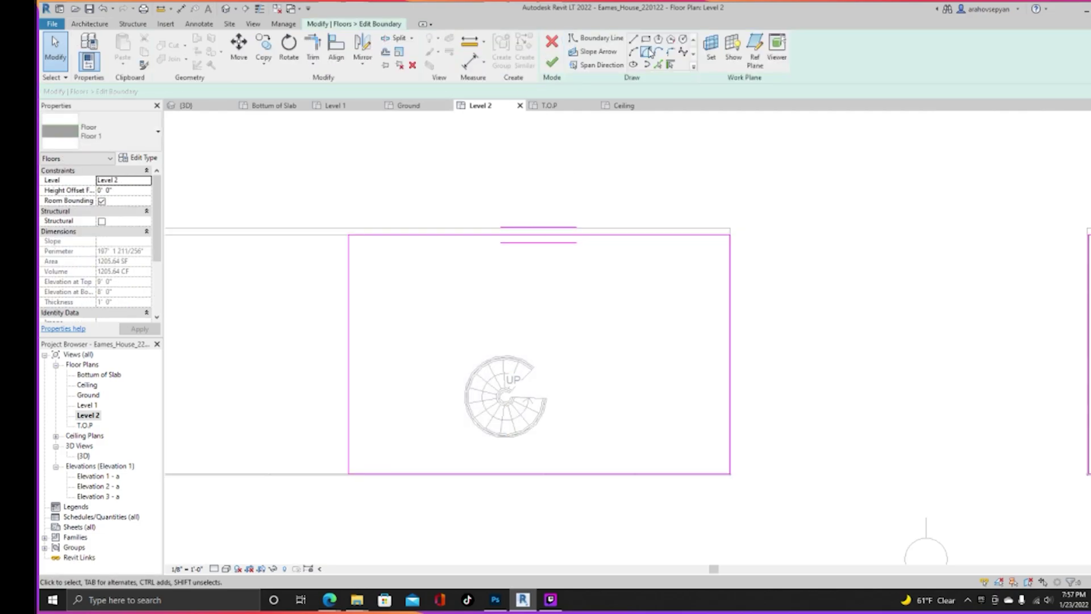
click(633, 39)
scroll(551, 410, up, 5)
click(400, 357)
click(565, 363)
click(560, 396)
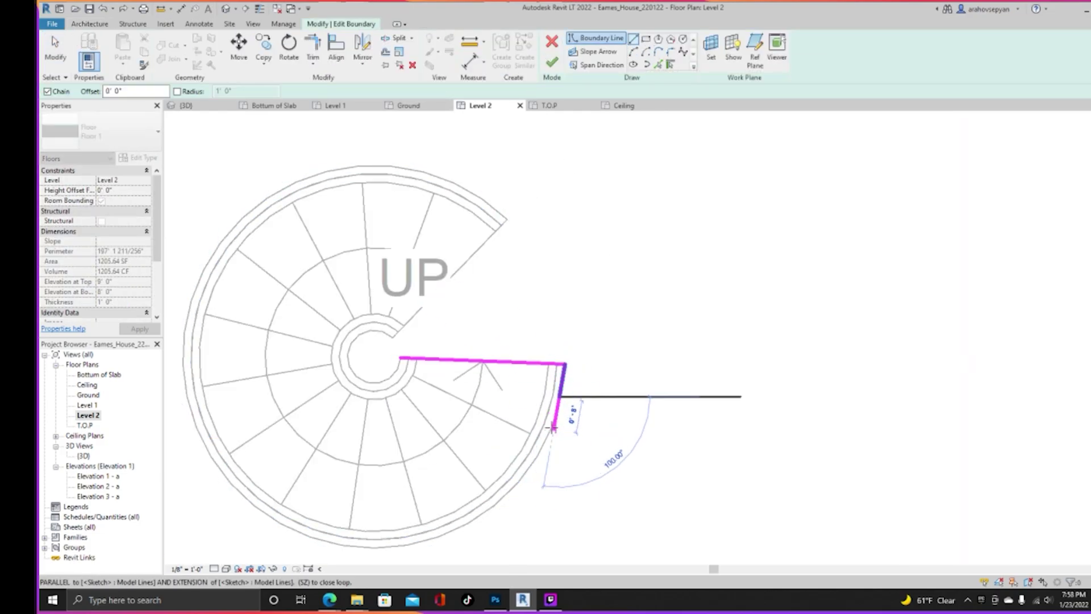
click(554, 428)
click(510, 491)
click(489, 511)
click(413, 543)
Continue the stair opening outline with short straight segments around the spiral's outer rim to the far side of the stair
middle_drag(412, 542, 511, 503)
click(472, 506)
click(438, 506)
click(394, 491)
click(361, 472)
click(312, 422)
click(293, 386)
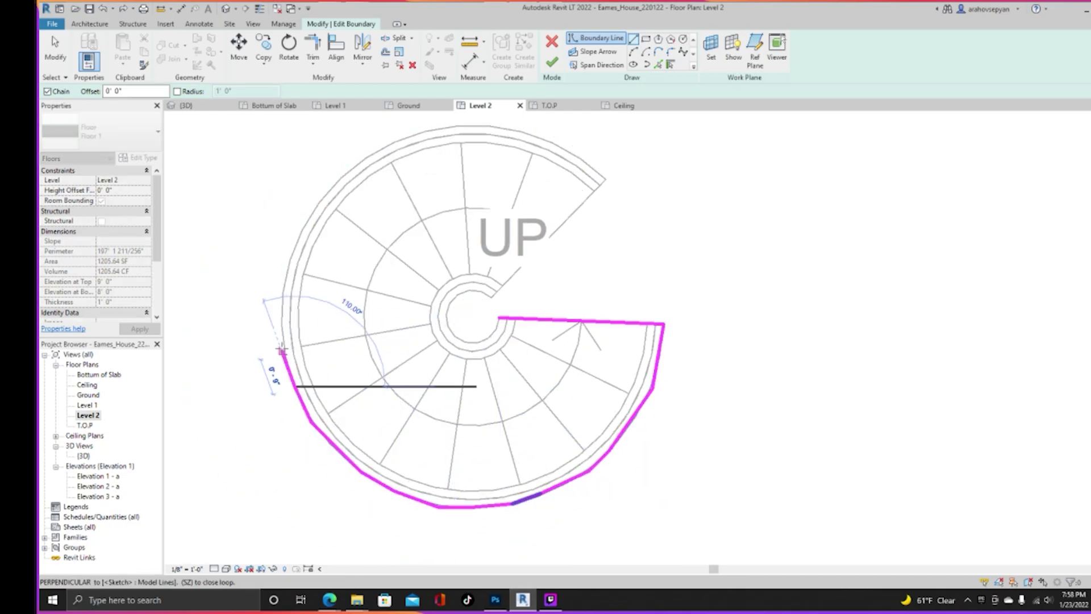
click(323, 199)
click(362, 160)
click(392, 143)
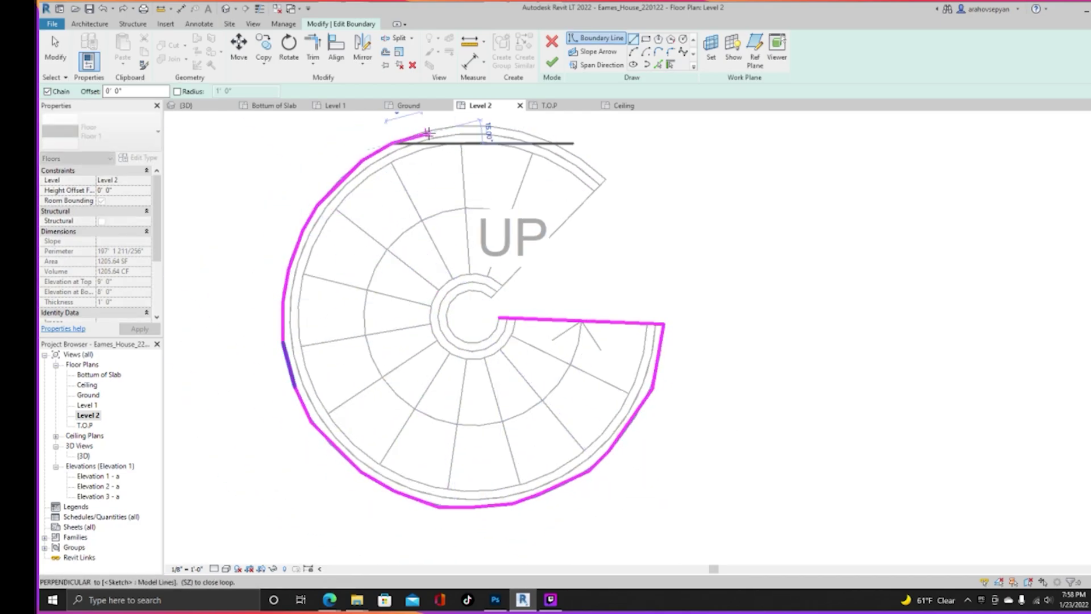
click(428, 133)
Close the stair opening along the spiral's inner ring, finish the Level 2 floor boundary and return to the 3D view
click(466, 290)
click(479, 290)
click(487, 299)
click(499, 318)
click(552, 62)
scroll(582, 357, down, 6)
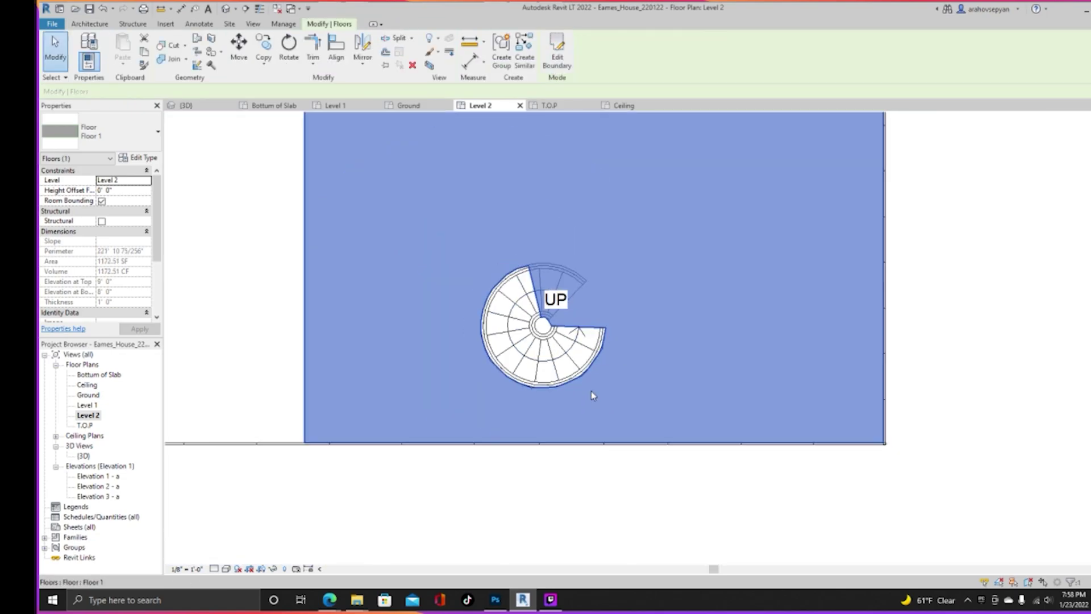
click(590, 437)
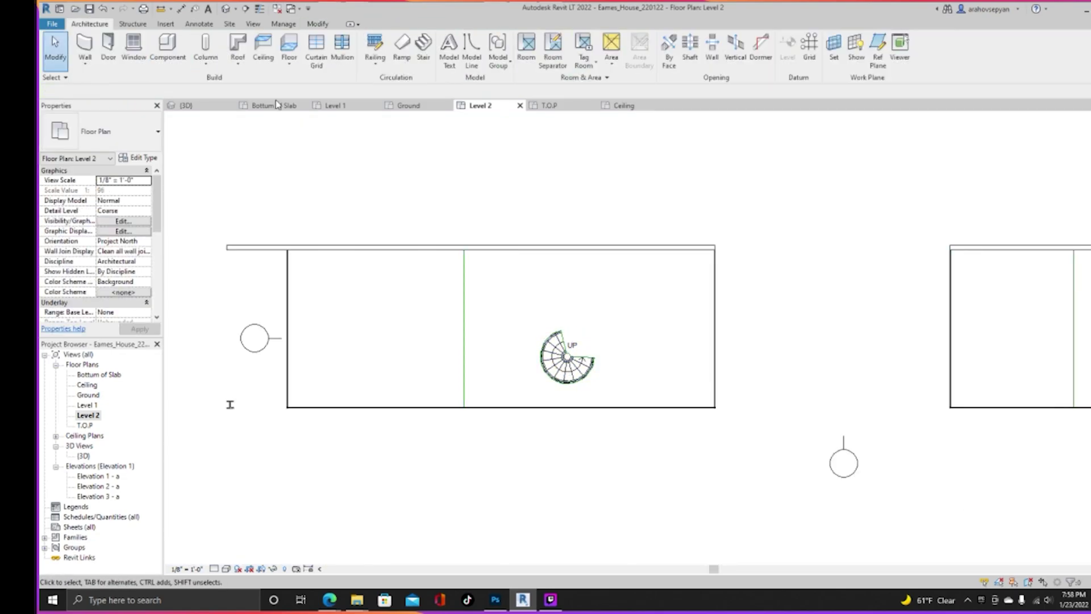
click(188, 106)
shift+middle_drag(728, 360, 585, 444)
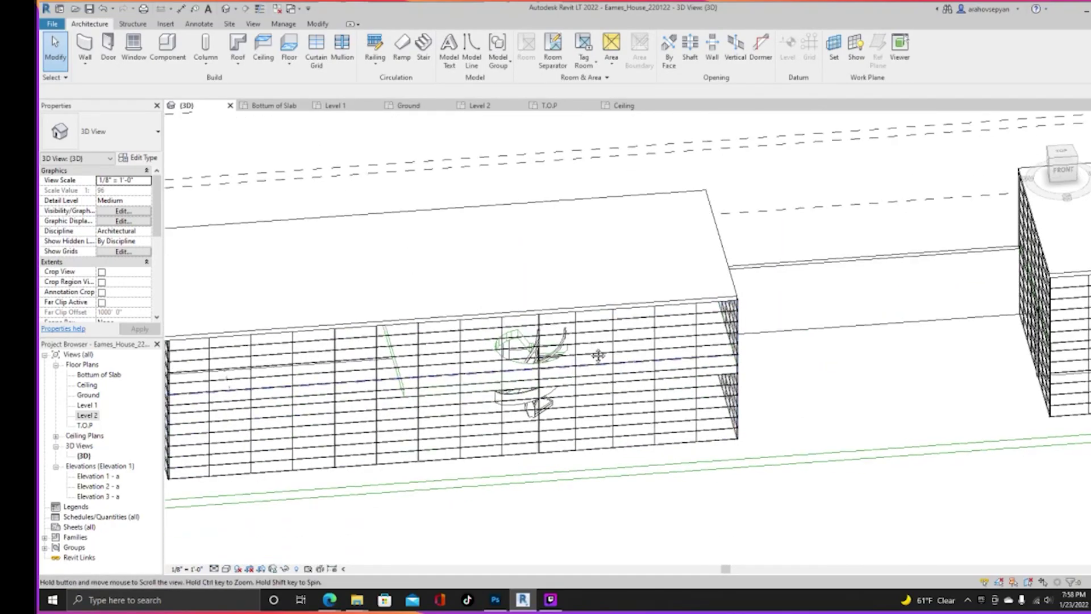
scroll(568, 369, down, 6)
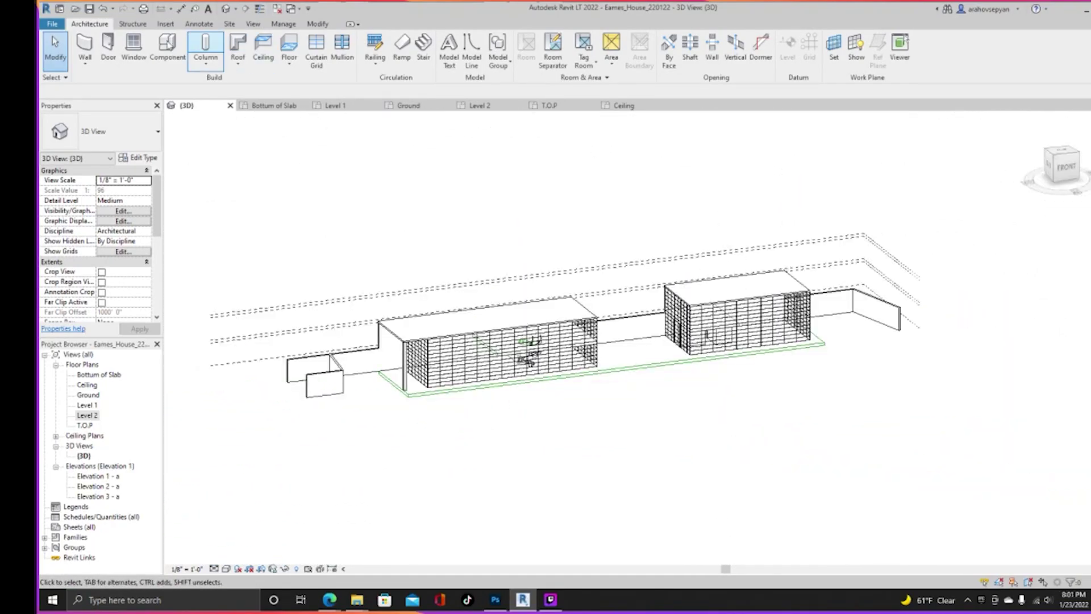
Start an in-place wall extrusion on the studio's interior wall face in the Ground plan, opening Section 1 for the sketch
click(89, 71)
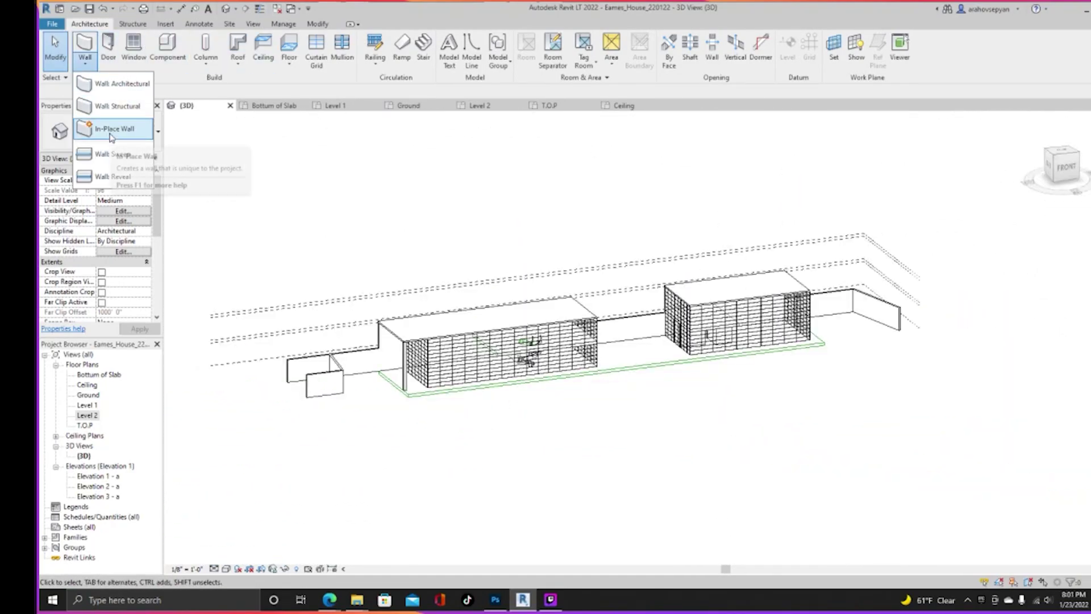
click(117, 133)
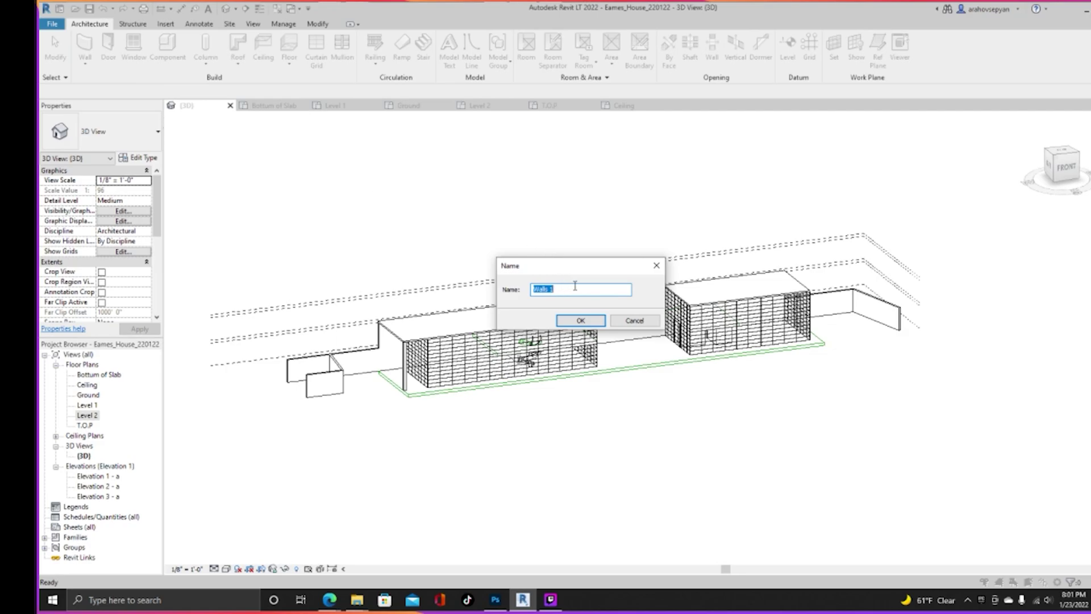
key(Return)
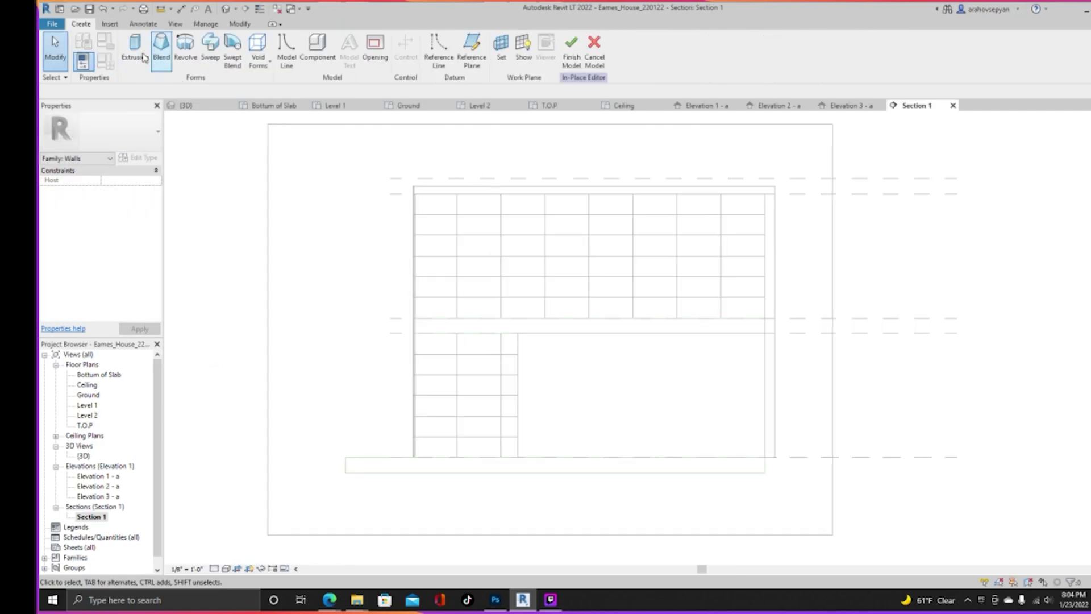
click(141, 54)
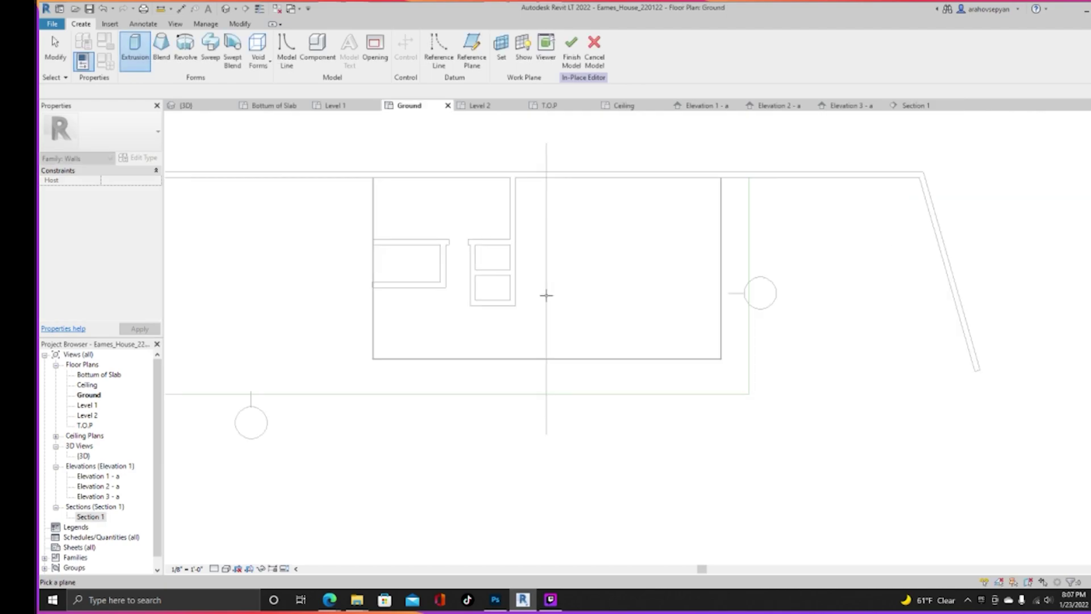
click(510, 277)
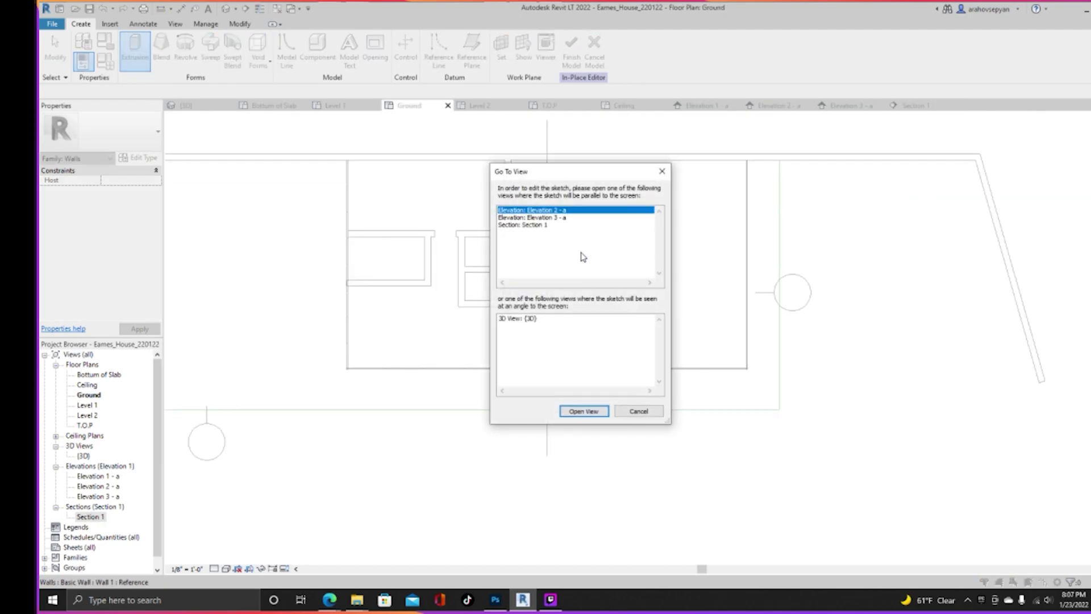
click(540, 226)
click(583, 411)
Sketch a rectangle about 1'-10" by 8'-0" rising from the floor, with a smaller rectangle just inside its base
scroll(589, 480, up, 5)
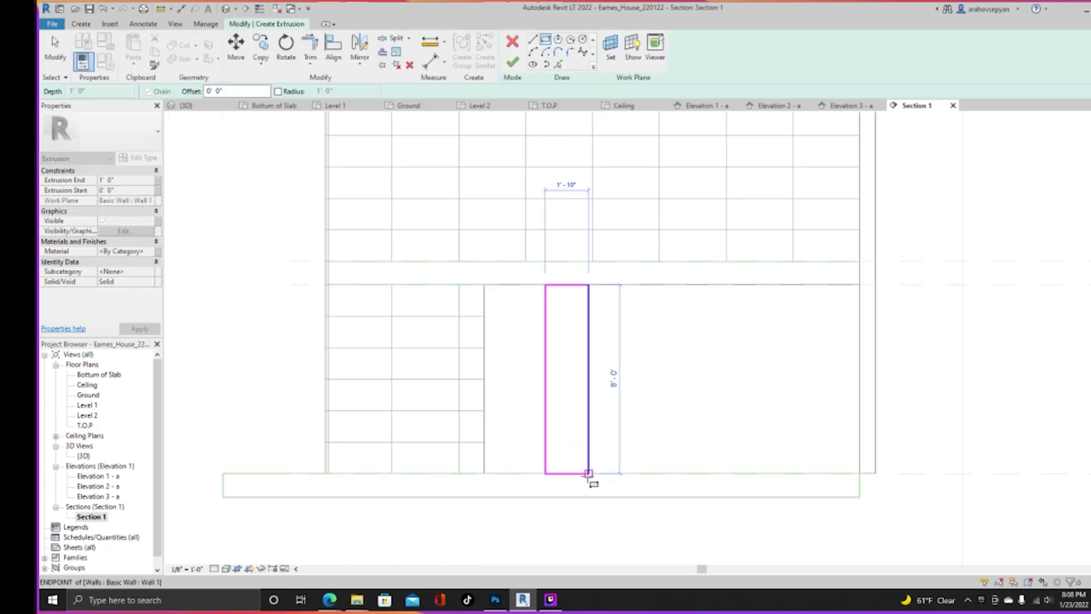
click(521, 458)
scroll(703, 367, down, 4)
click(726, 350)
key(Escape)
key(Escape)
Select the small rectangle's four lines and copy it upward several times, leaving a thin ladder rung between copies
click(648, 408)
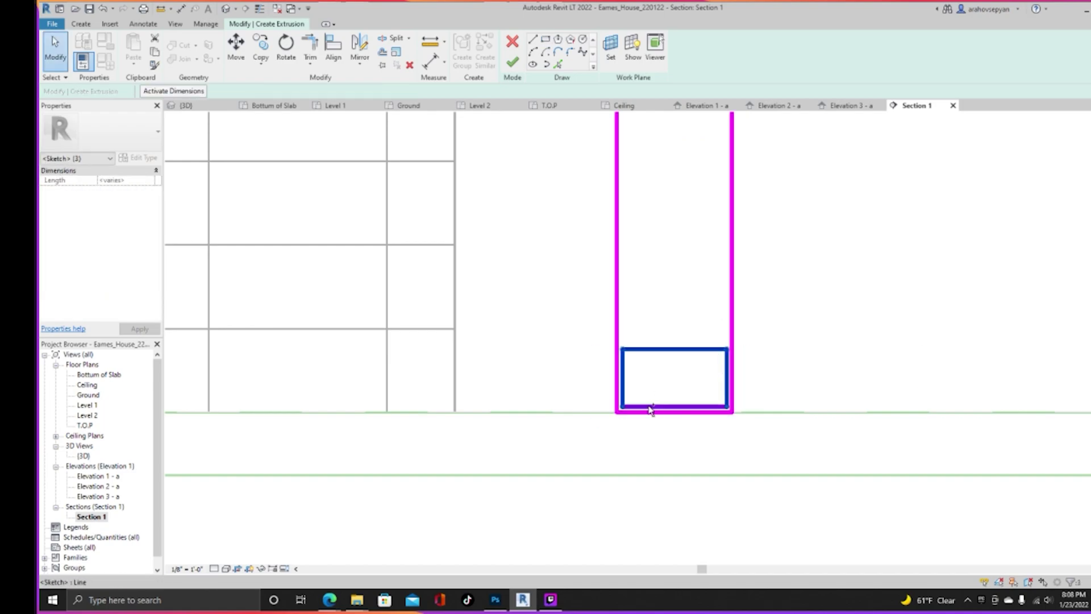
middle_drag(647, 411, 581, 417)
key(Escape)
shift+click(658, 389)
ctrl+click(657, 392)
middle_drag(657, 392, 598, 395)
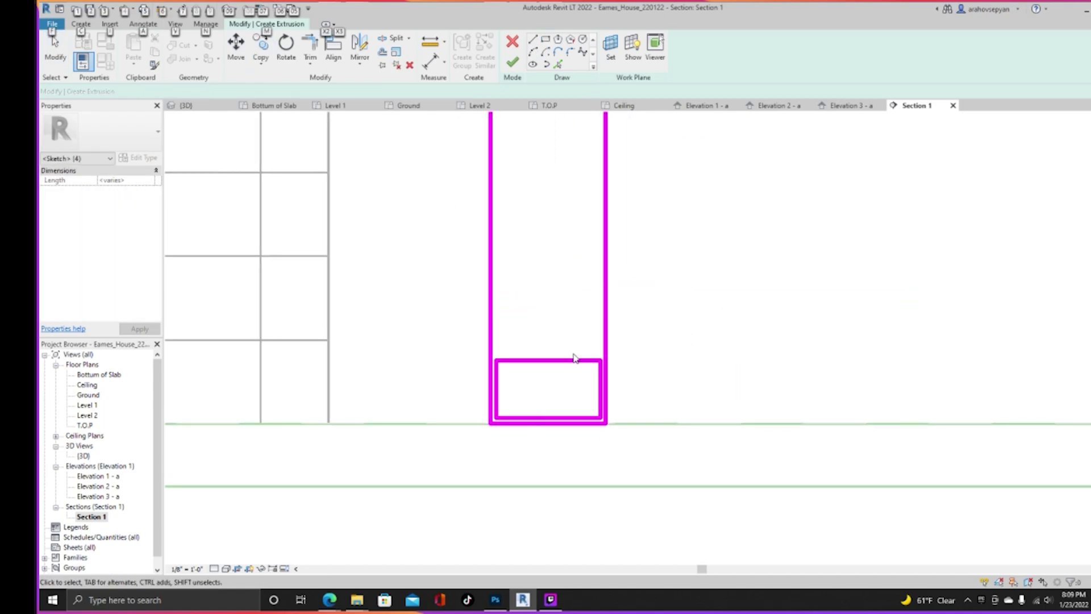
scroll(563, 335, up, 1)
ctrl+drag(532, 374, 532, 289)
middle_drag(535, 288, 495, 370)
scroll(495, 370, down, 1)
ctrl+drag(494, 372, 495, 310)
middle_drag(496, 310, 496, 409)
ctrl+drag(496, 409, 496, 340)
scroll(500, 339, up, 1)
ctrl+drag(509, 335, 511, 252)
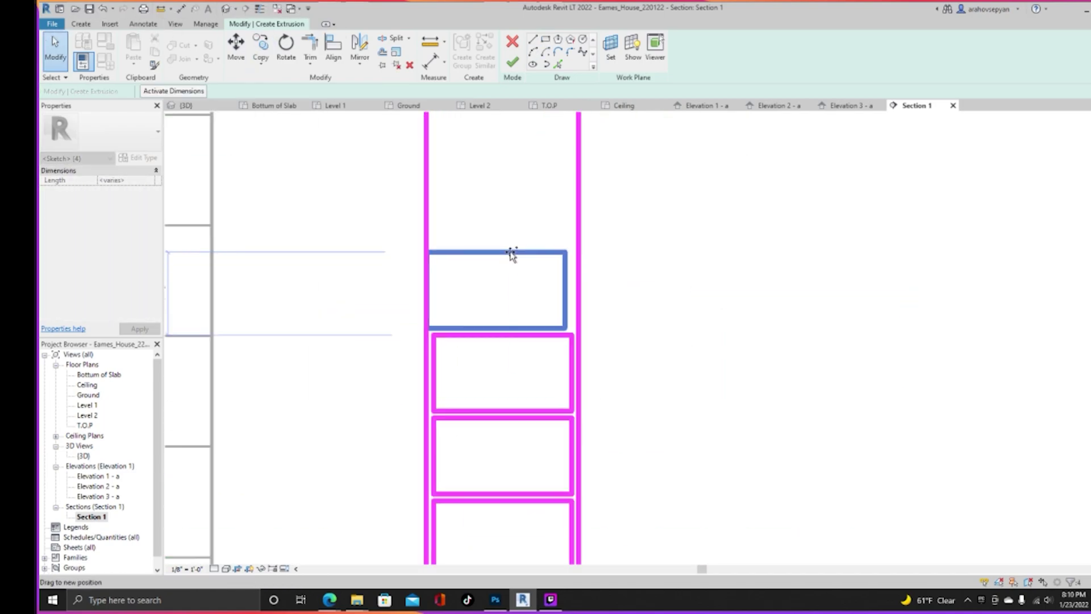
Continue copying the rung opening up to Level 2 and adjust the ladder sketch at its upper end
middle_drag(511, 252, 511, 356)
ctrl+drag(533, 357, 531, 272)
ctrl+drag(513, 338, 513, 324)
ctrl+drag(514, 325, 513, 242)
key(Escape)
middle_drag(494, 243, 485, 288)
drag(475, 288, 475, 302)
Finish the ladder extrusion and the in-place wall, and inspect the ladder in the 3D view
scroll(571, 379, down, 6)
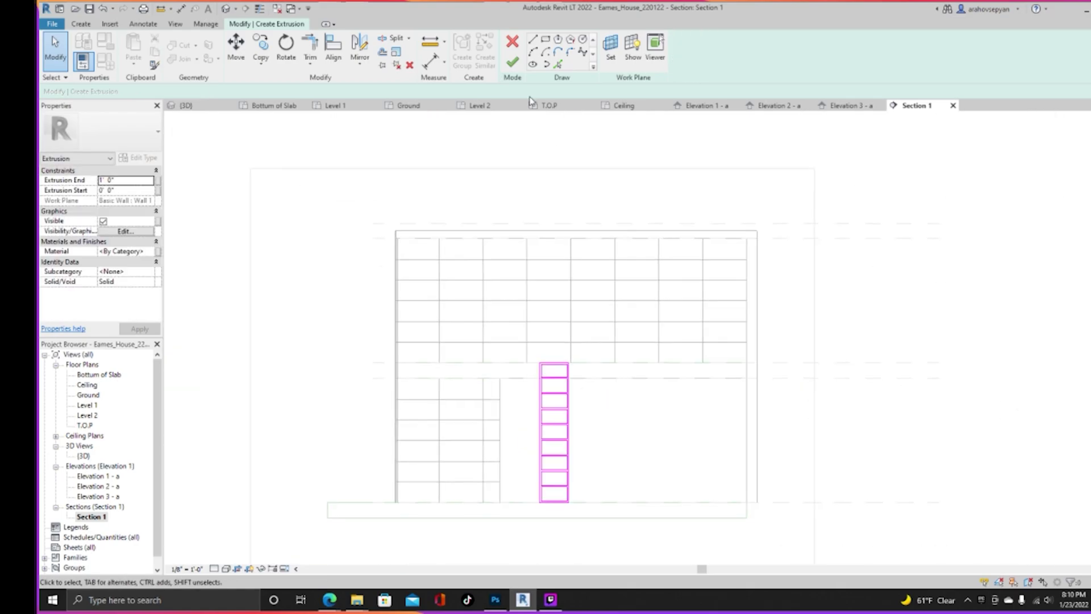
click(512, 62)
click(677, 49)
click(572, 441)
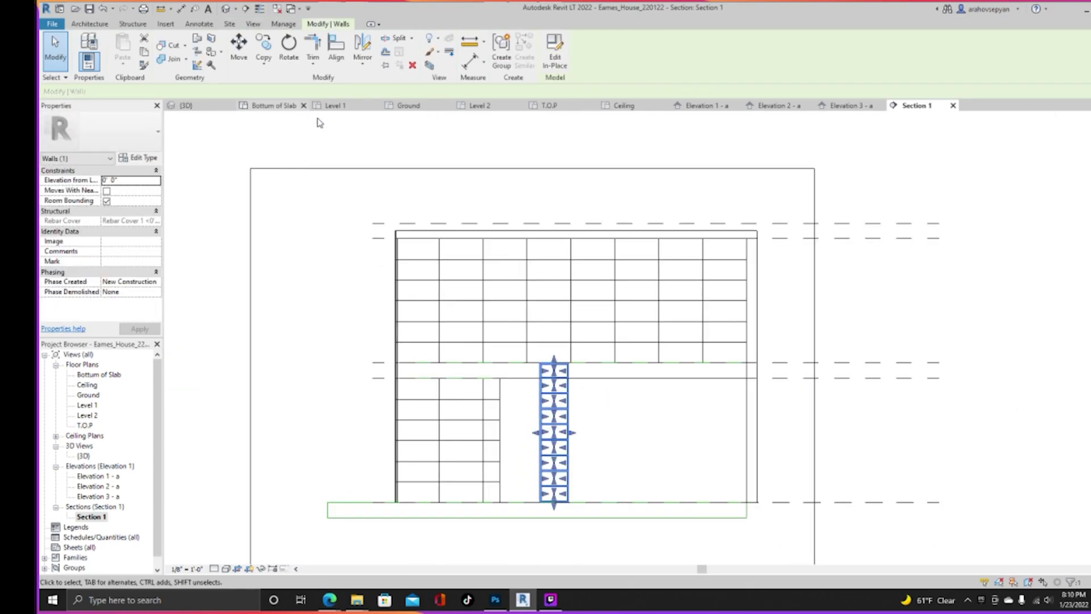
click(226, 106)
shift+middle_drag(660, 397, 705, 453)
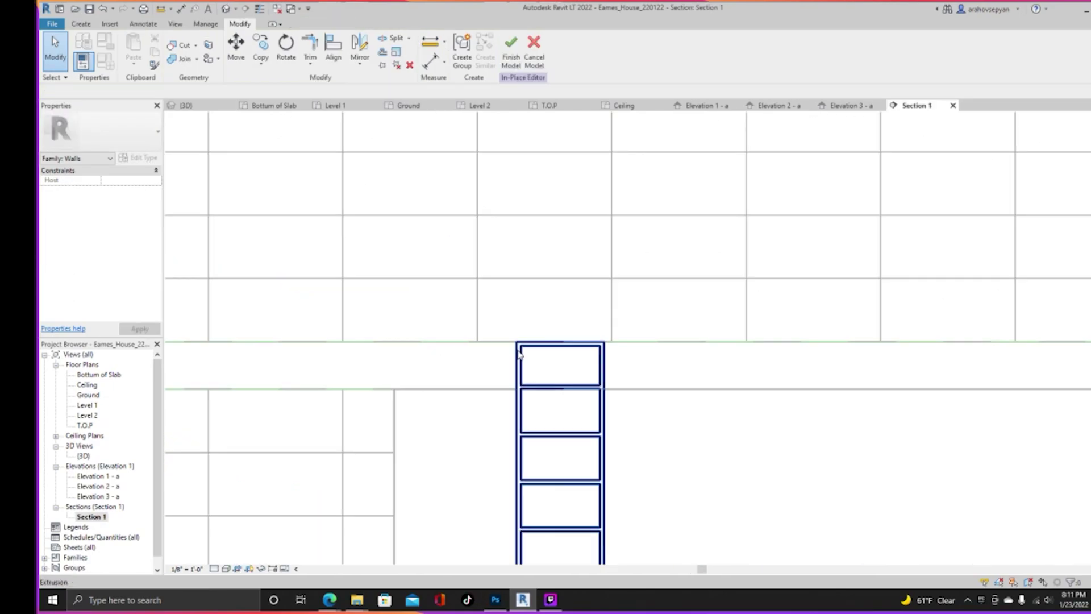
Edit the ladder's extrusion in Section 1, stretching the outline's top edge about 3' above Level 2
click(518, 353)
middle_drag(518, 354, 455, 397)
drag(497, 385, 497, 238)
click(576, 52)
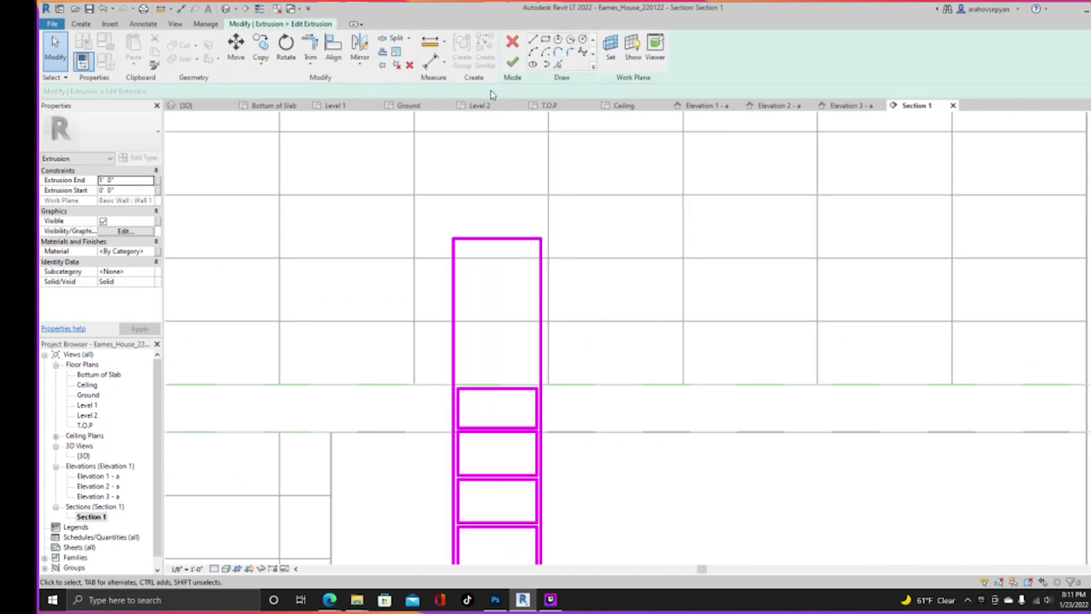
Draw the inner edges of the ladder's two side rails with straight lines from the uppermost opening to the top edge
click(532, 38)
scroll(457, 363, up, 1)
click(457, 198)
click(457, 387)
click(620, 466)
scroll(618, 398, up, 1)
middle_drag(580, 256, 569, 426)
click(573, 237)
key(Escape)
key(Escape)
Shorten the ladder's top edge so it caps only one side rail, and finish the extrusion edit
click(495, 238)
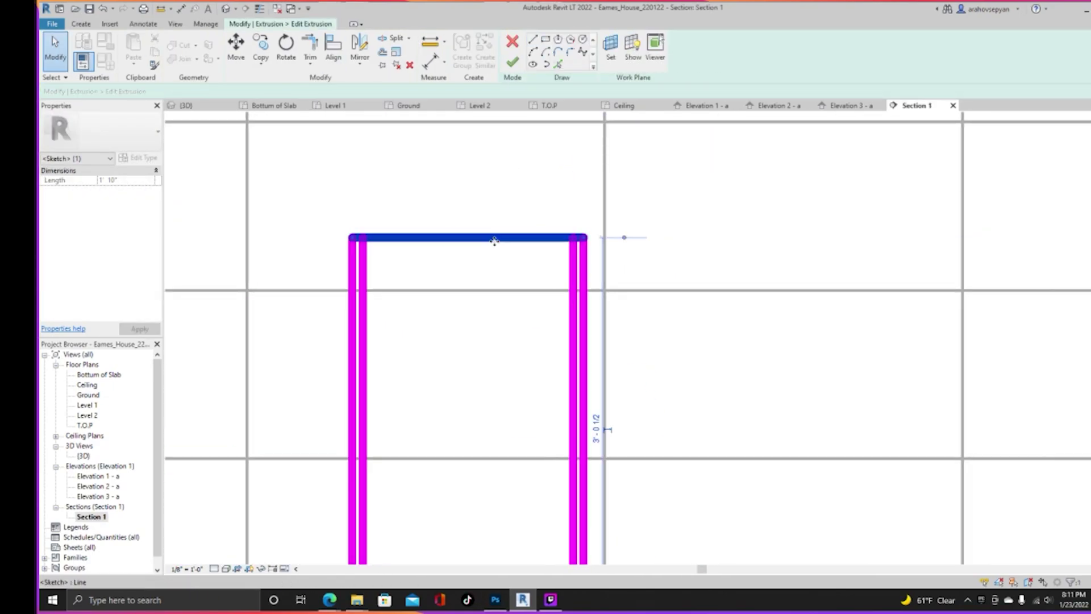
drag(583, 238, 362, 237)
click(891, 558)
click(512, 61)
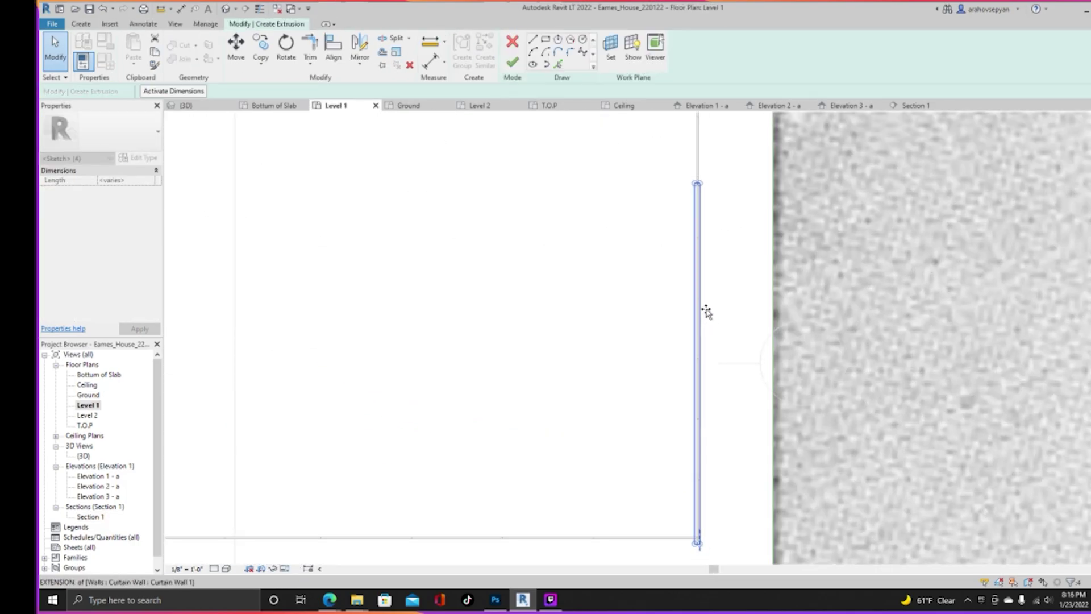
Centre the thin panel outline on the studio's end curtain wall in the Level 1 plan, and view it in 3D
scroll(693, 508, up, 5)
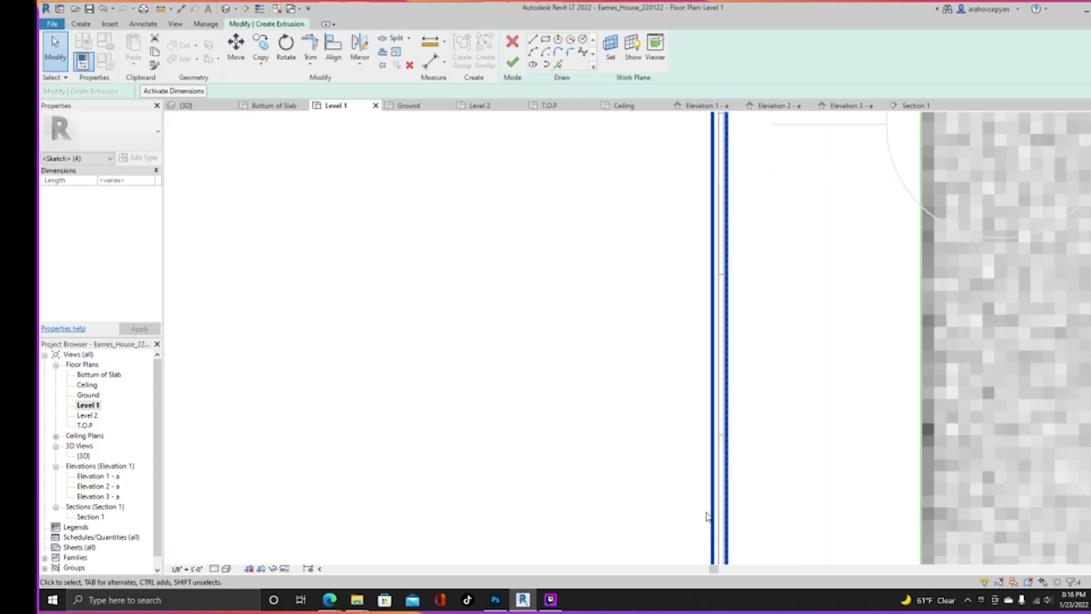
scroll(674, 307, up, 2)
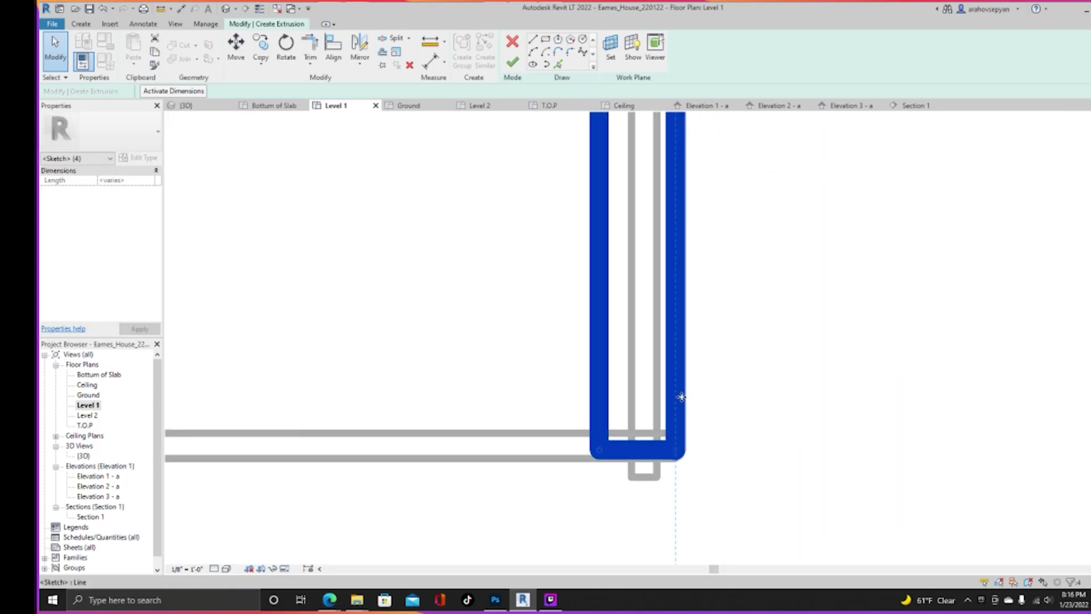
drag(681, 397, 686, 398)
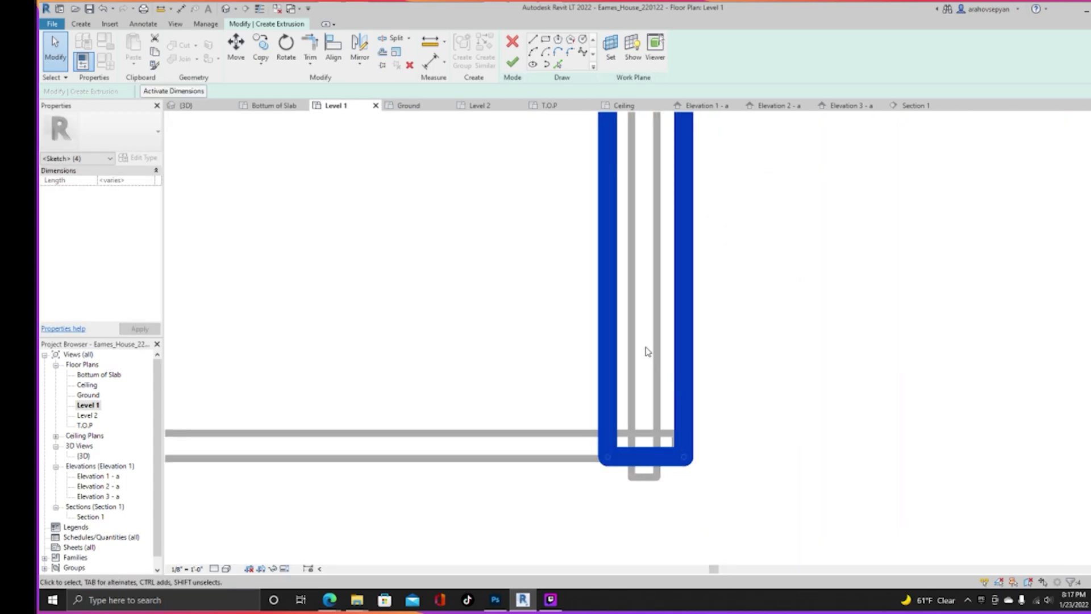
click(216, 111)
scroll(807, 398, down, 5)
shift+middle_drag(829, 383, 842, 449)
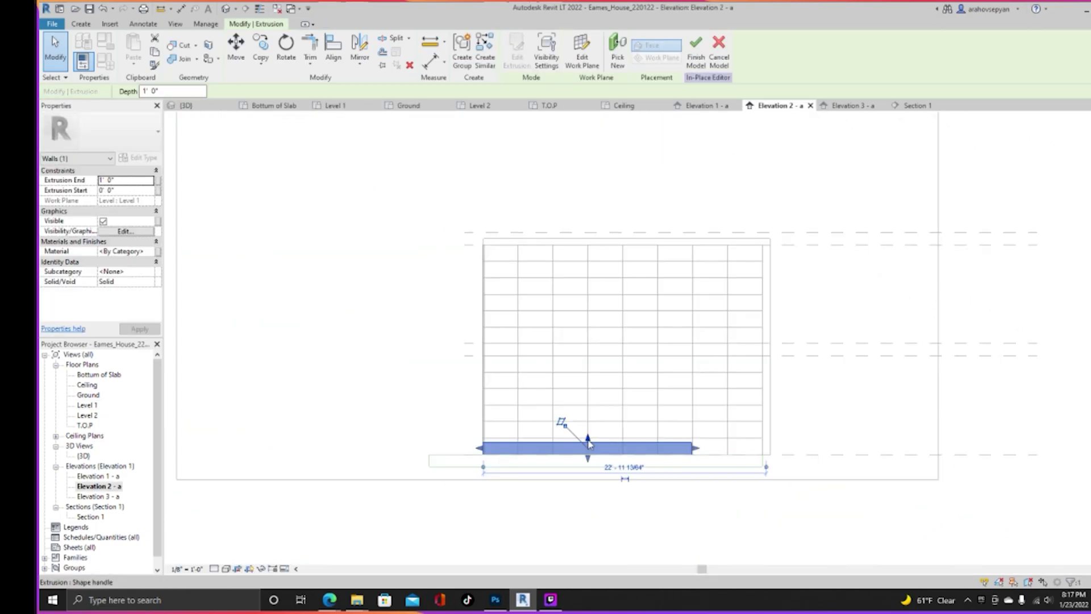
In Elevation 2 - a, stretch the panel extrusion up to the roof's underside and raise its base to the upper floor's underside
drag(587, 446, 589, 239)
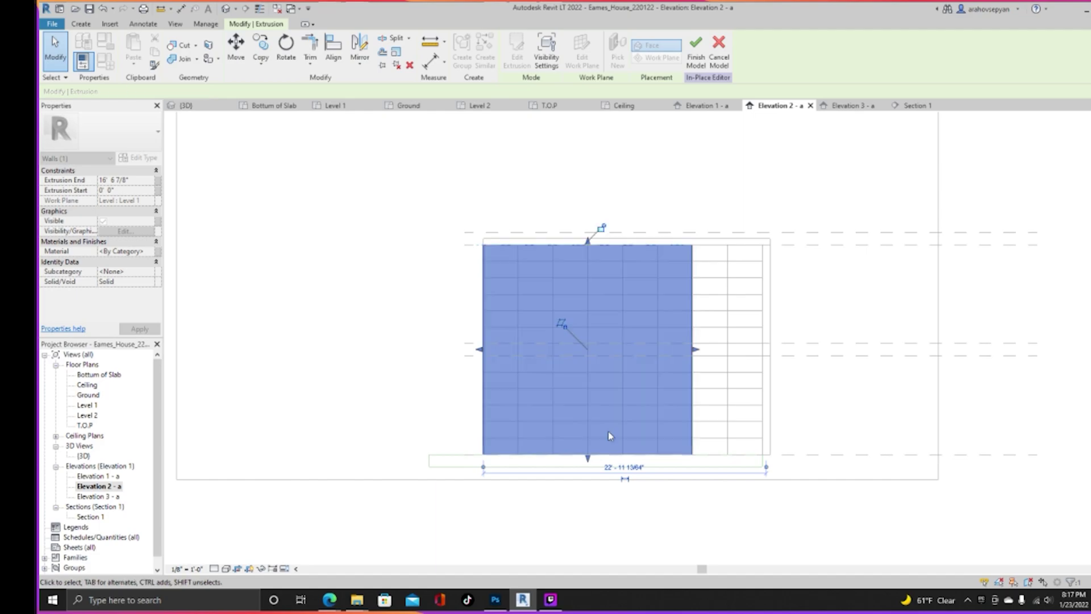
drag(588, 458, 589, 411)
drag(588, 363, 588, 358)
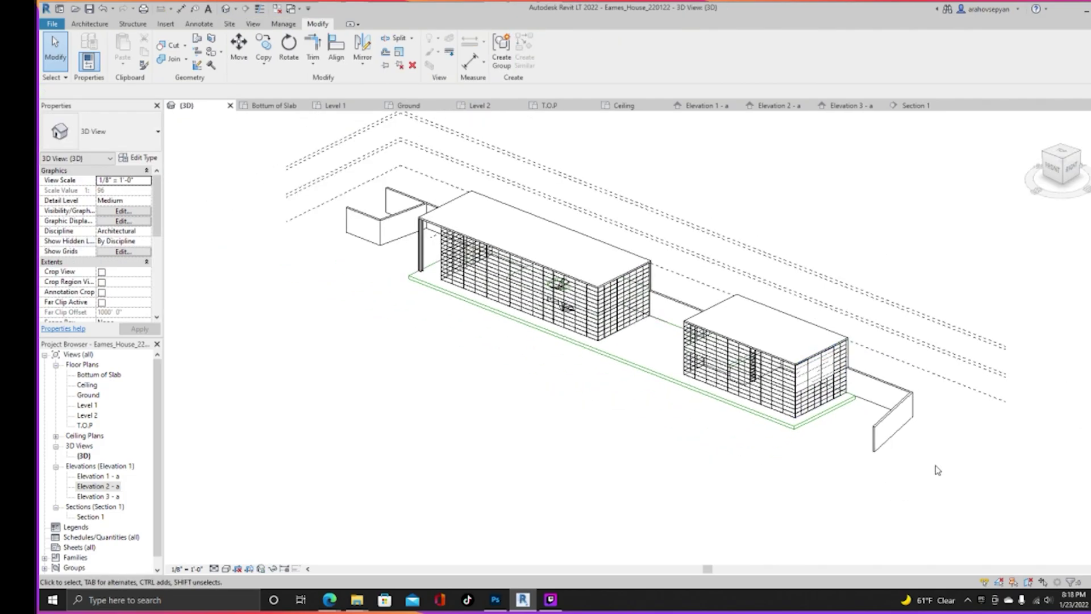
scroll(903, 423, up, 3)
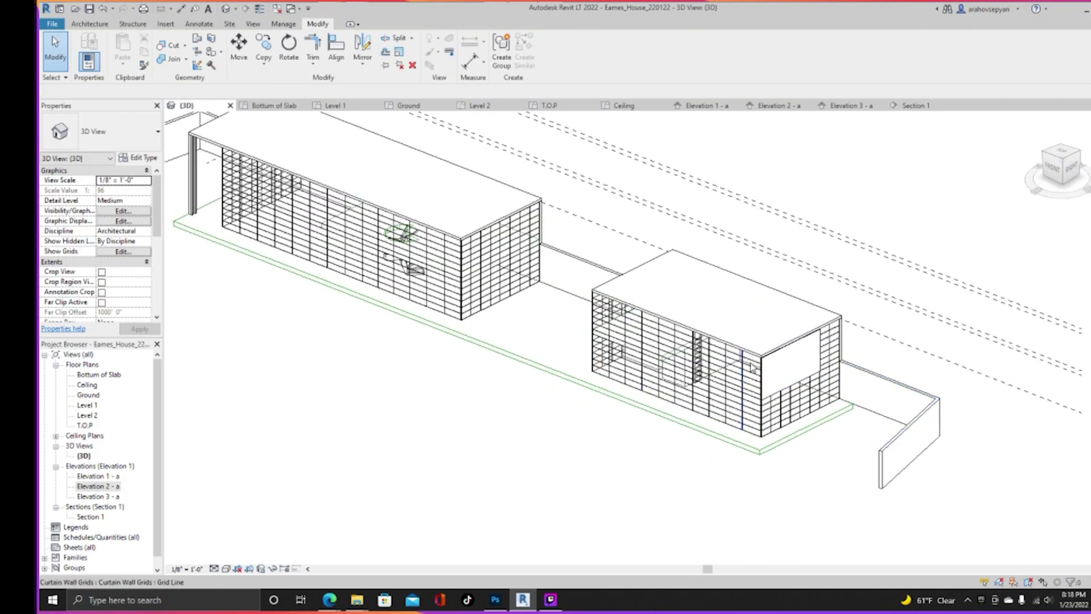
click(789, 391)
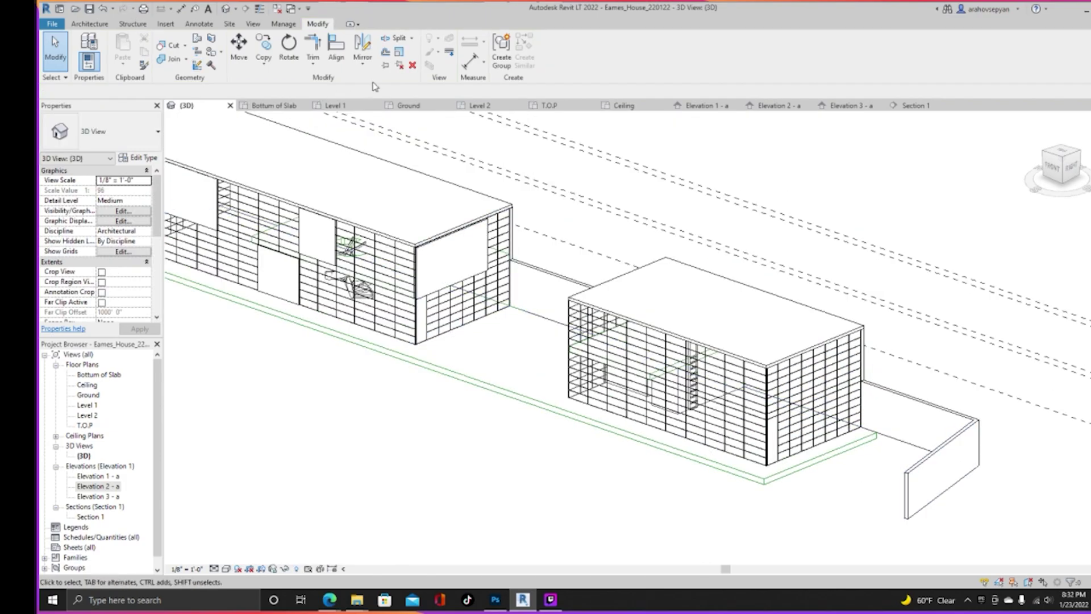
Remove horizontal curtain grid segments in the narrow corner bays of the studio's and living block's end walls
scroll(842, 508, up, 3)
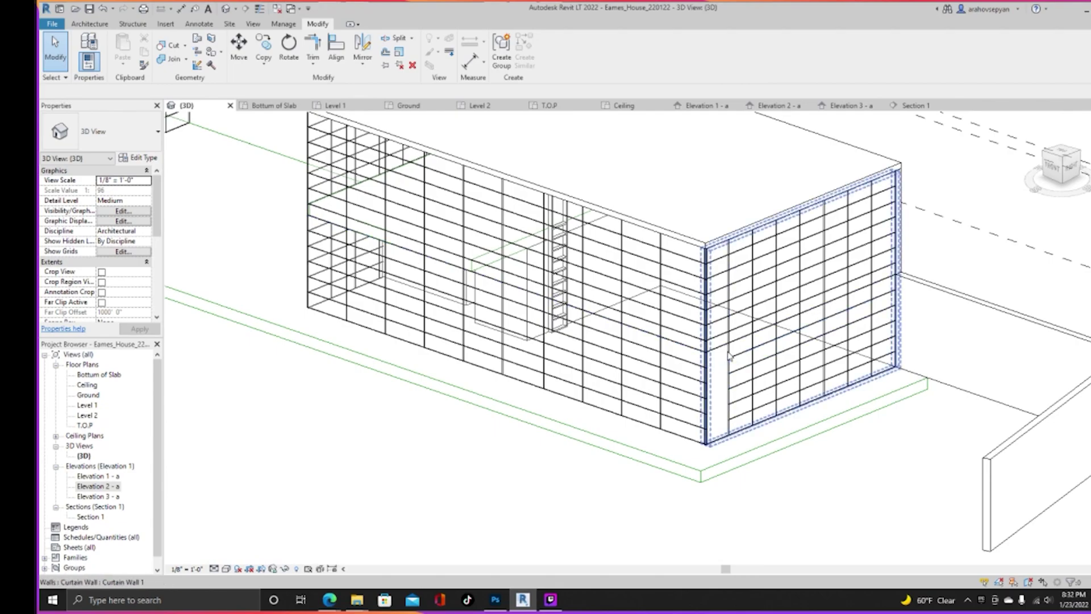
click(730, 355)
click(546, 47)
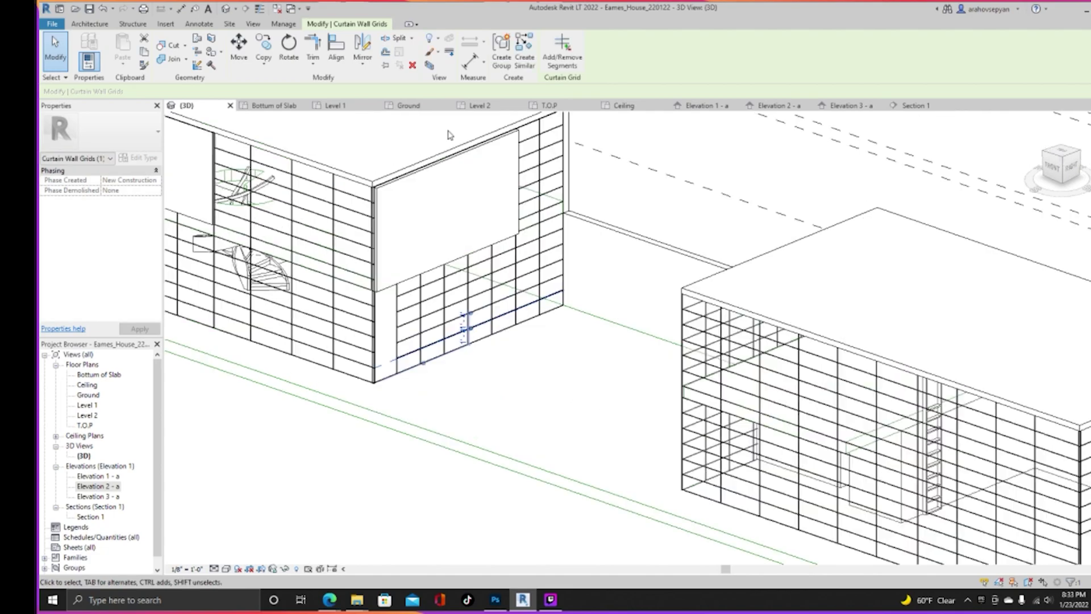
scroll(426, 178, up, 1)
click(554, 52)
scroll(369, 426, up, 1)
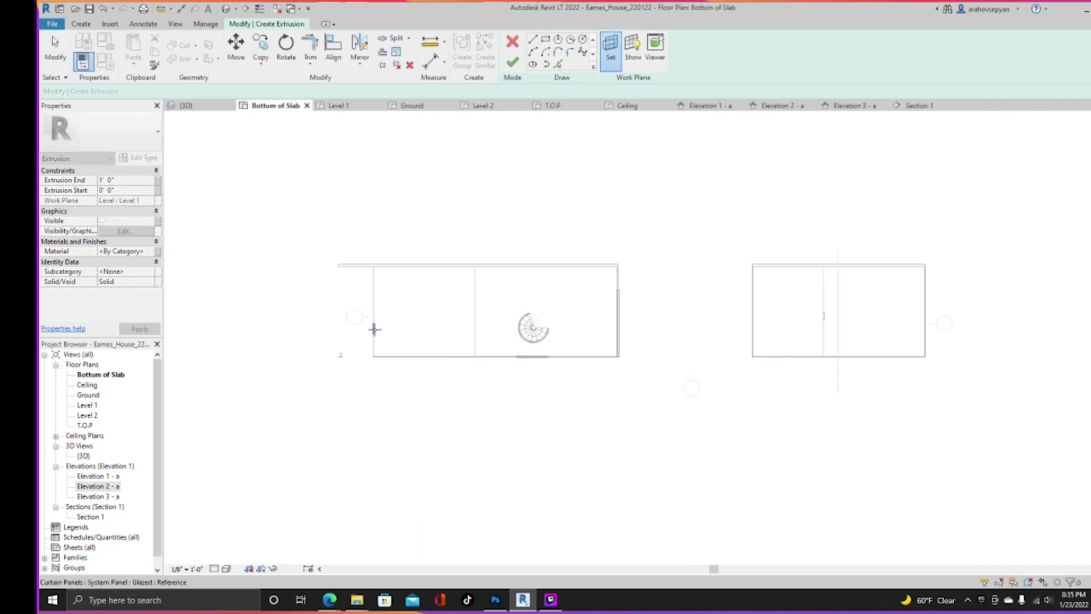
Set the new extrusion's work plane to the living block's outer end curtain wall and open the parallel elevation
scroll(374, 304, up, 3)
click(373, 303)
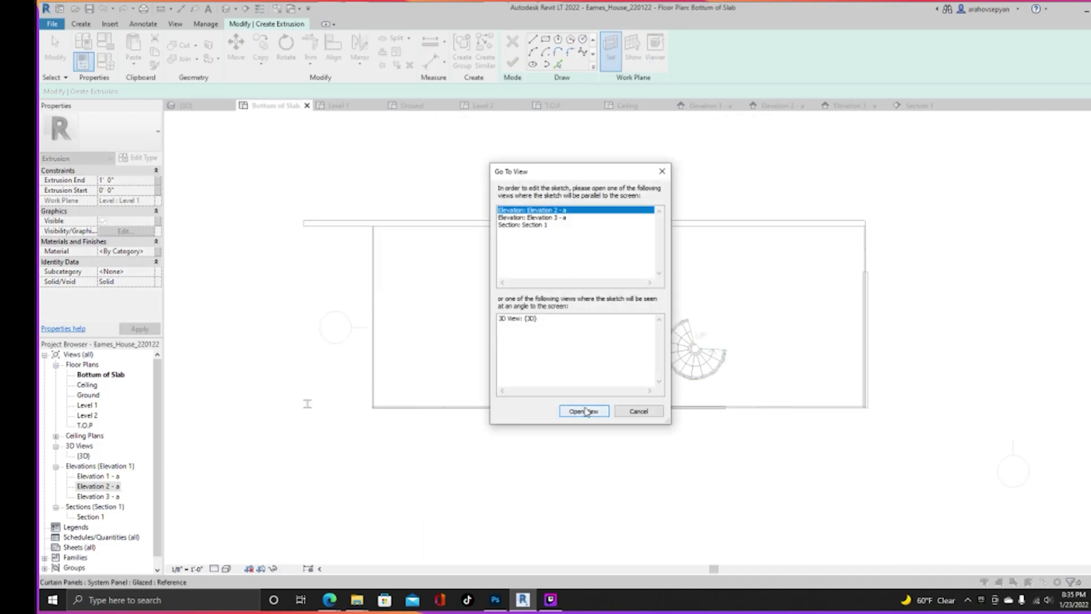
click(585, 411)
Sketch a long rectangle along the curtain wall's uppermost row, with an inner rectangle about 20'-10" by 1'-1"
scroll(432, 241, up, 1)
middle_drag(432, 241, 244, 251)
click(200, 189)
click(792, 224)
scroll(170, 171, up, 3)
scroll(329, 226, down, 2)
click(277, 275)
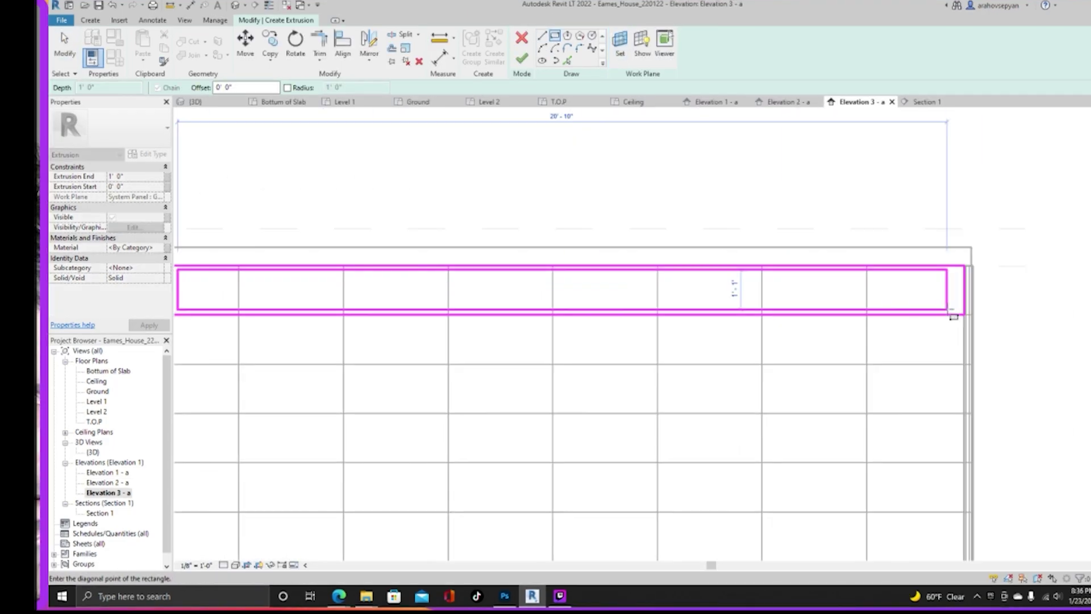
click(929, 310)
click(542, 48)
scroll(275, 299, up, 3)
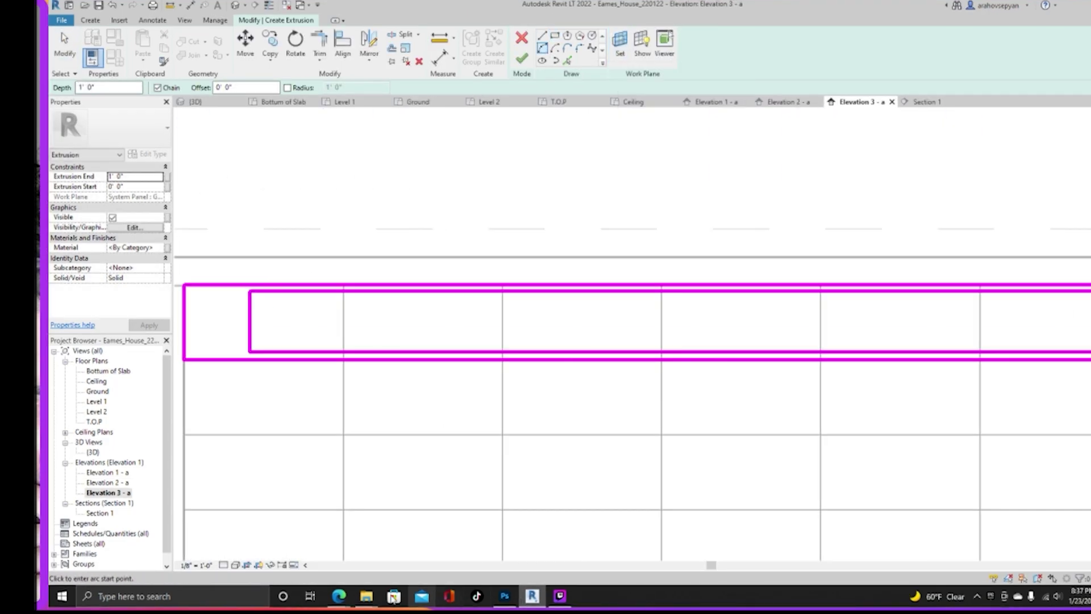
click(272, 298)
click(362, 375)
Draw a truss diagonal down across the inner rectangle's end, plus a V of two lines beginning parallel beside it
click(542, 36)
click(277, 296)
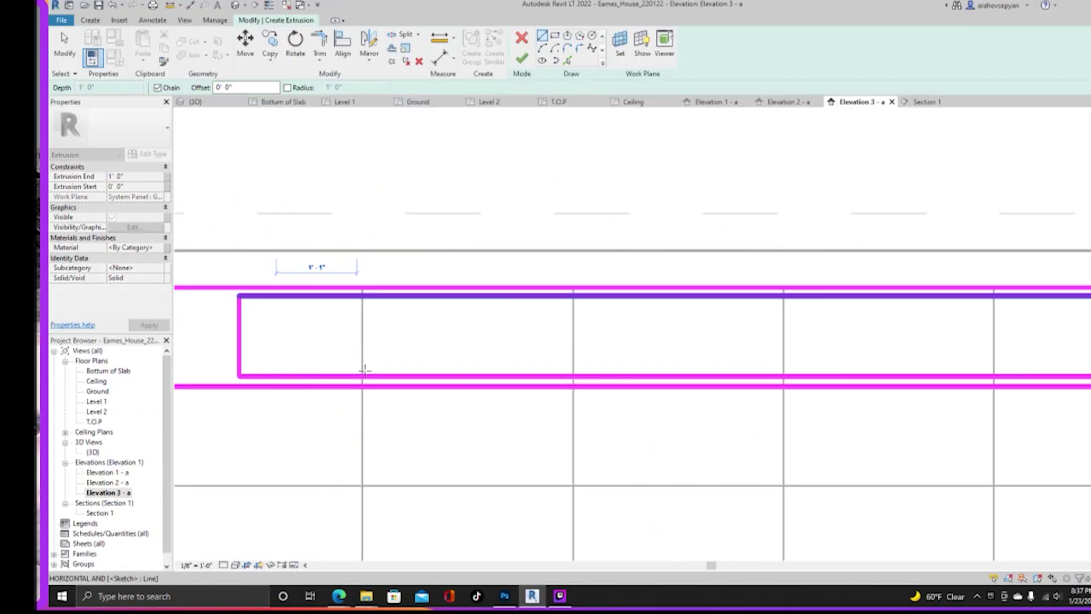
scroll(321, 376, up, 1)
click(360, 375)
key(Escape)
click(292, 284)
click(381, 375)
click(475, 285)
key(Escape)
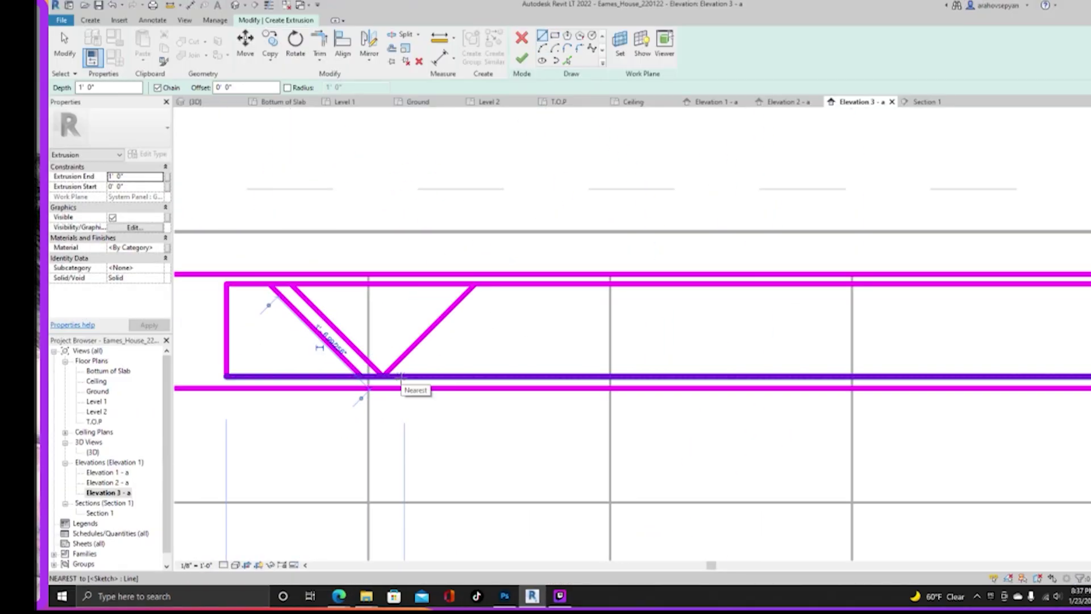
Add the parallel outer line along the V's rising side and adjust where the diagonals meet the inner rectangle
click(405, 376)
click(497, 285)
key(Escape)
key(Escape)
scroll(631, 401, up, 5)
drag(579, 402, 579, 400)
click(604, 420)
scroll(601, 415, down, 6)
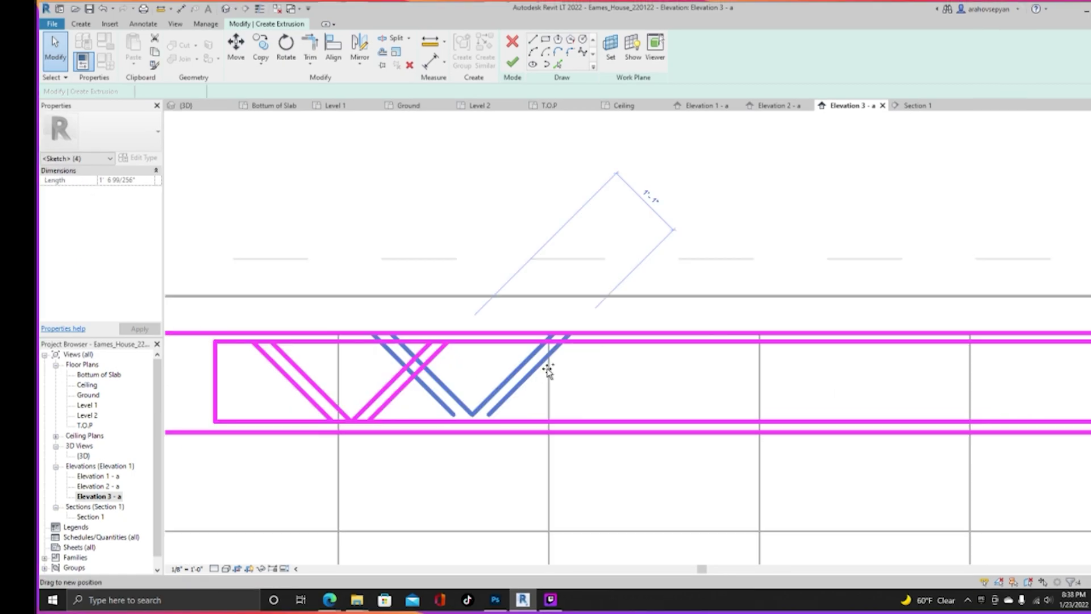
Copy the four V-shaped diagonal lines repeatedly along the inner rectangle to build up the truss pattern
ctrl+drag(546, 367, 624, 380)
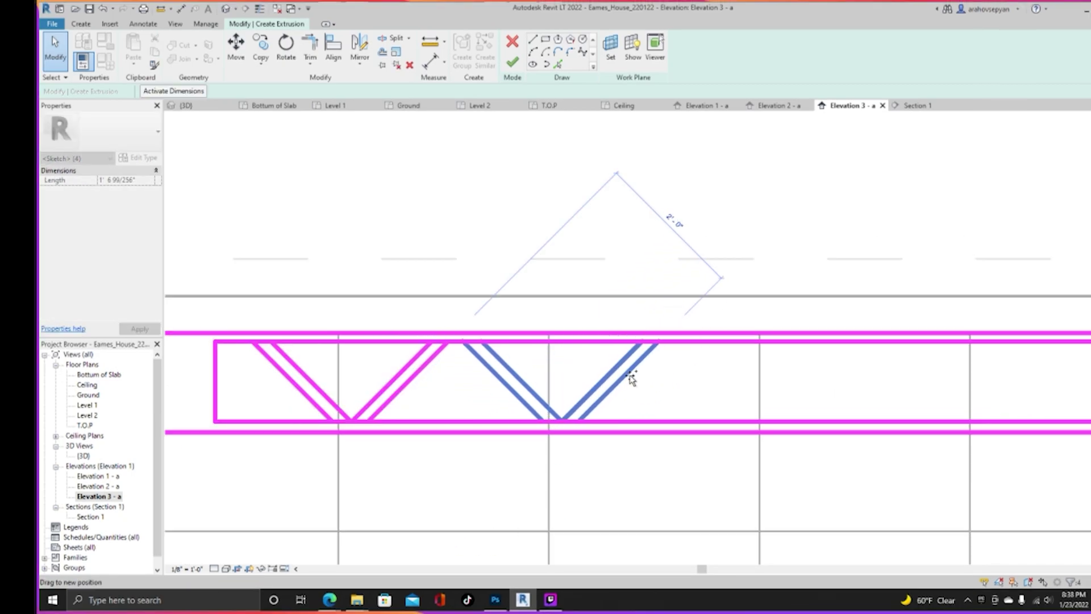
ctrl+drag(629, 375, 634, 376)
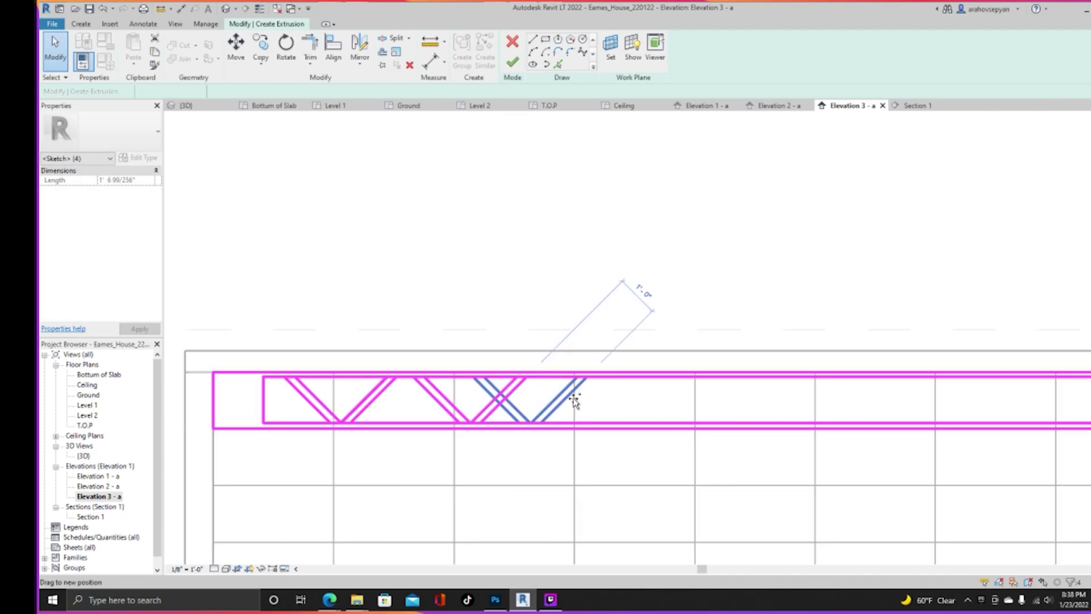
ctrl+drag(571, 398, 738, 402)
scroll(738, 401, down, 2)
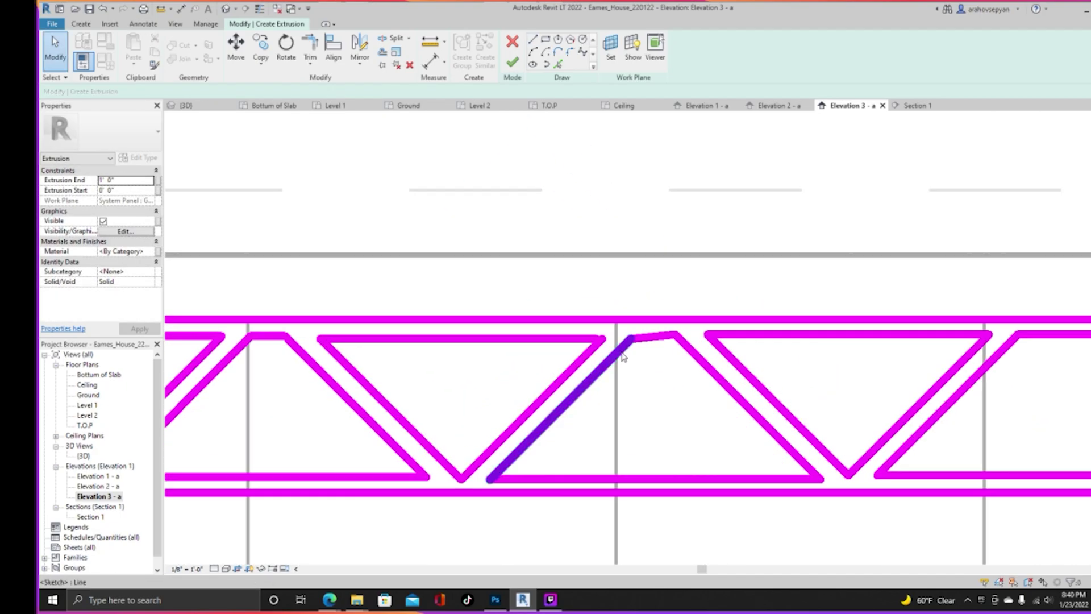
Level the short segments joining neighbouring truss diagonals along the inner rectangle's upper edge by adjusting their endpoints
scroll(629, 341, up, 4)
mouse_move(645, 334)
mouse_down()
mouse_move(633, 312)
mouse_move(592, 307)
mouse_move(638, 289)
mouse_up()
scroll(633, 313, up, 1)
scroll(637, 288, down, 3)
scroll(313, 402, up, 3)
drag(315, 344, 315, 324)
scroll(315, 324, down, 10)
middle_drag(454, 398, 653, 479)
scroll(514, 420, up, 8)
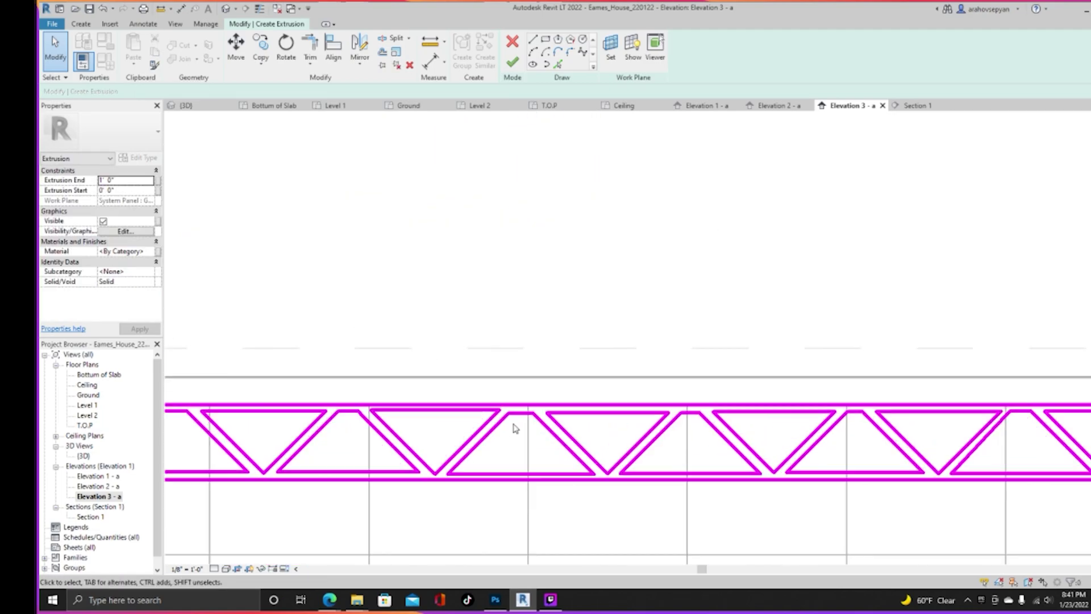
Finish the truss sketch and shift the extrusion's faces out to the overhanging roof end in 3D, making it about 6" deep
click(736, 363)
scroll(735, 363, down, 4)
scroll(375, 359, up, 3)
scroll(639, 341, down, 2)
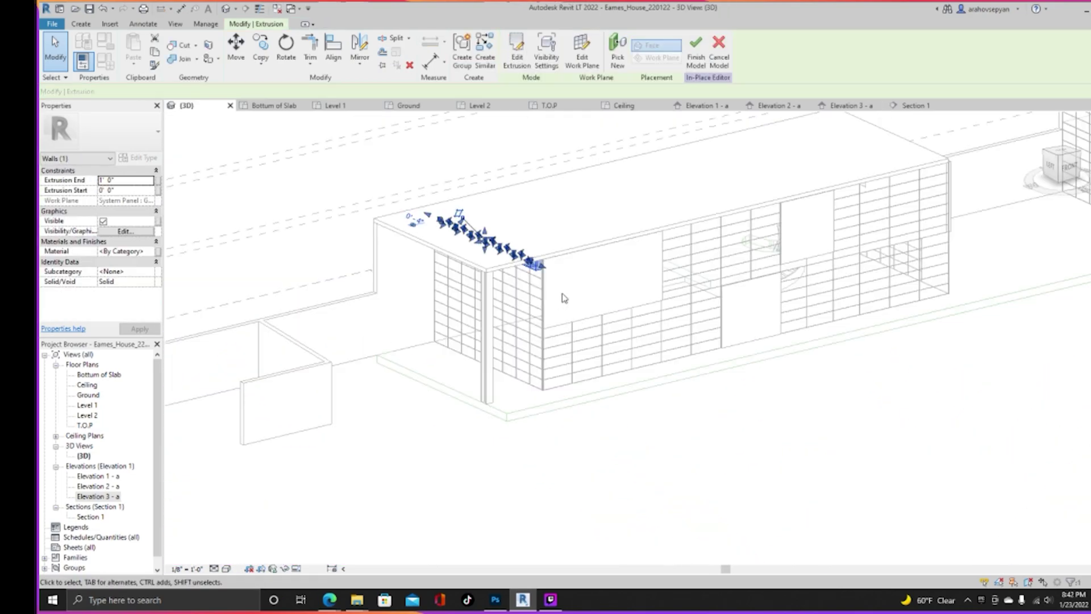
shift+middle_drag(563, 299, 539, 335)
scroll(471, 255, up, 3)
click(502, 267)
scroll(508, 384, up, 1)
scroll(546, 273, down, 2)
click(545, 241)
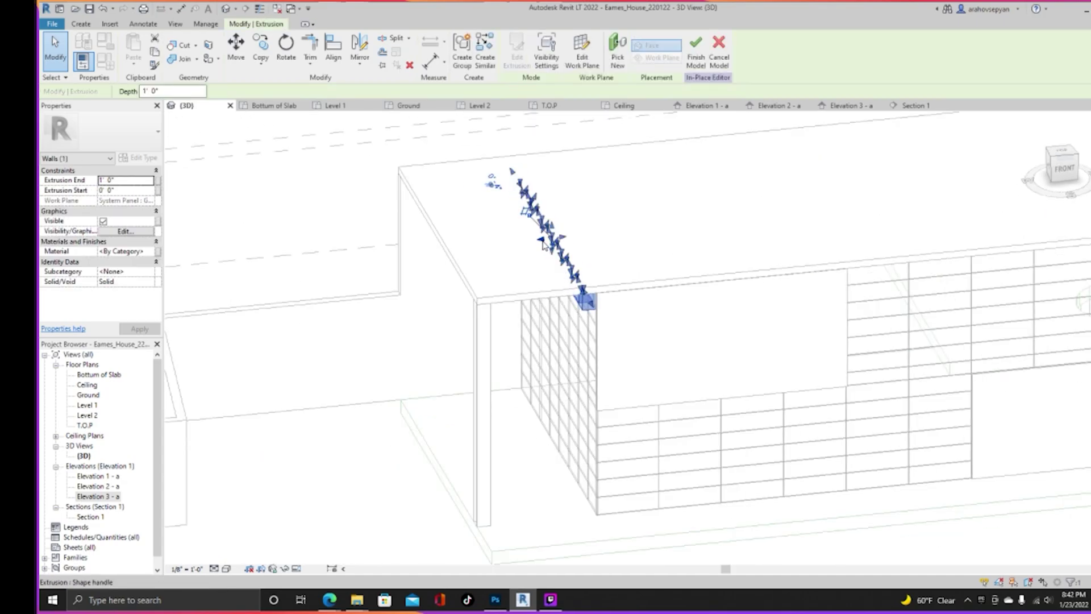
drag(541, 239, 392, 190)
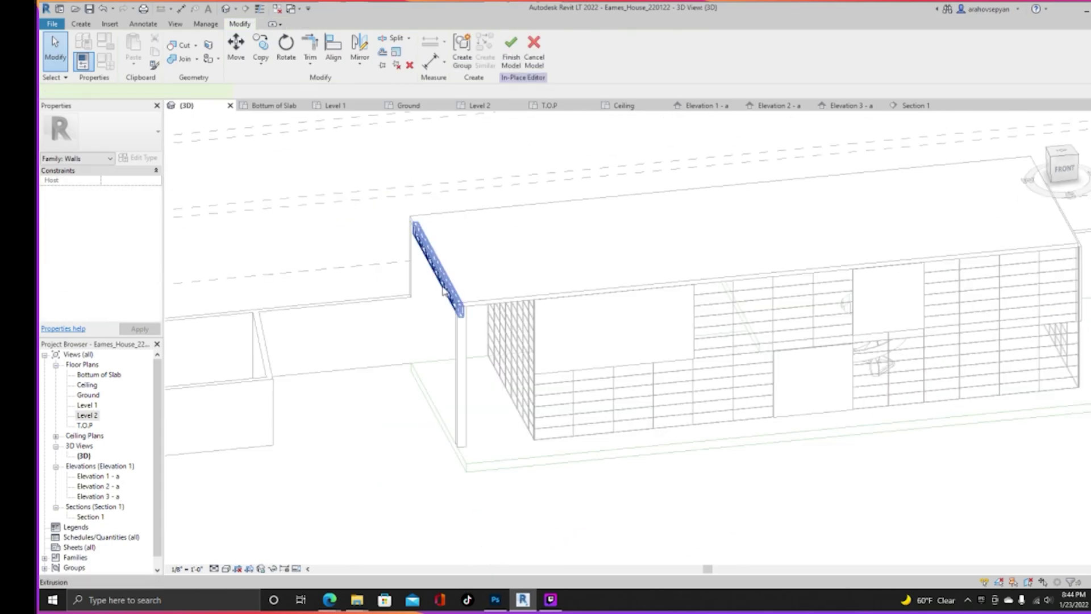
Make multiple unconstrained copies of the truss in Elevation 1 - a along the first building's roof, aligned with the facade bay lines
click(444, 290)
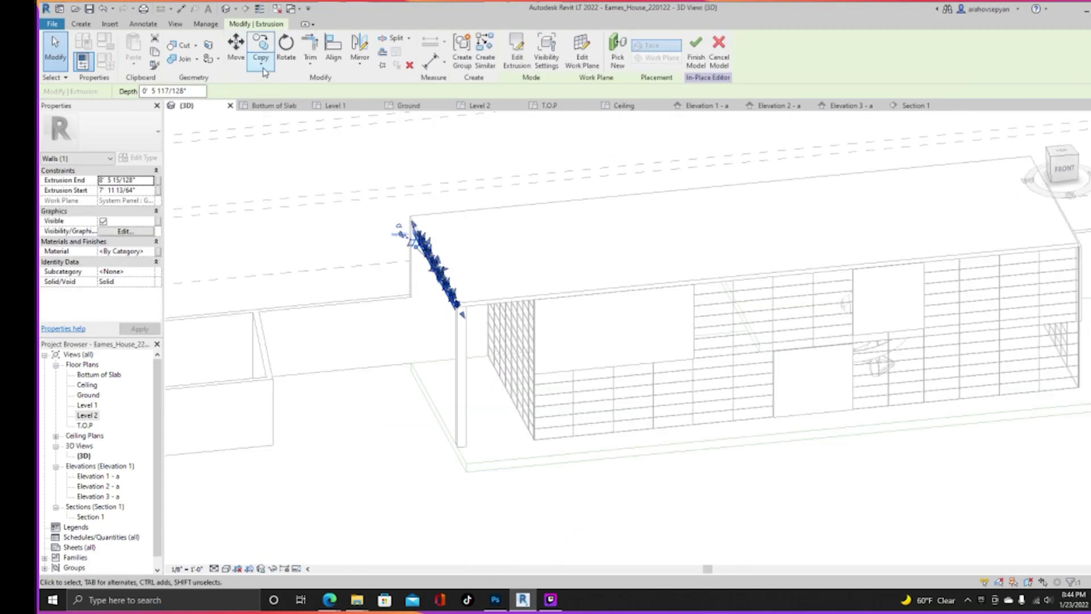
click(276, 107)
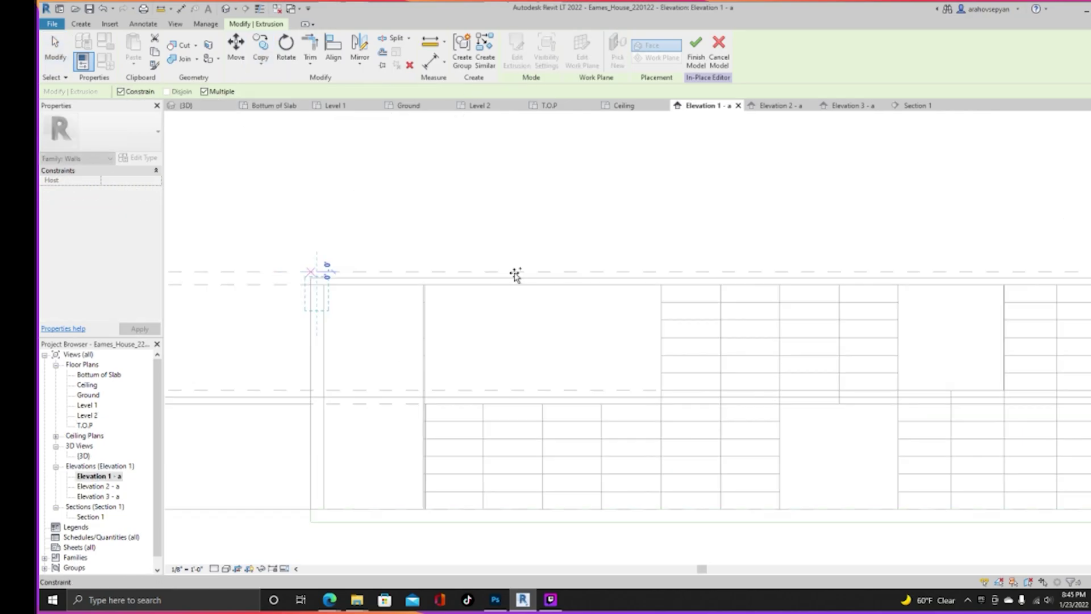
scroll(659, 271, up, 4)
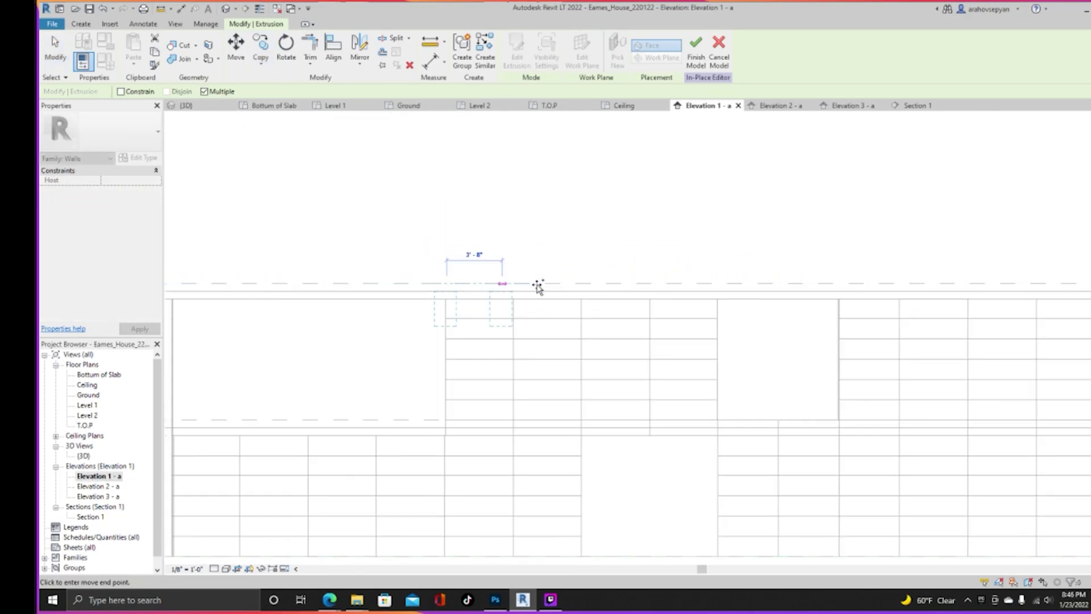
click(585, 283)
middle_drag(791, 282, 584, 263)
click(630, 278)
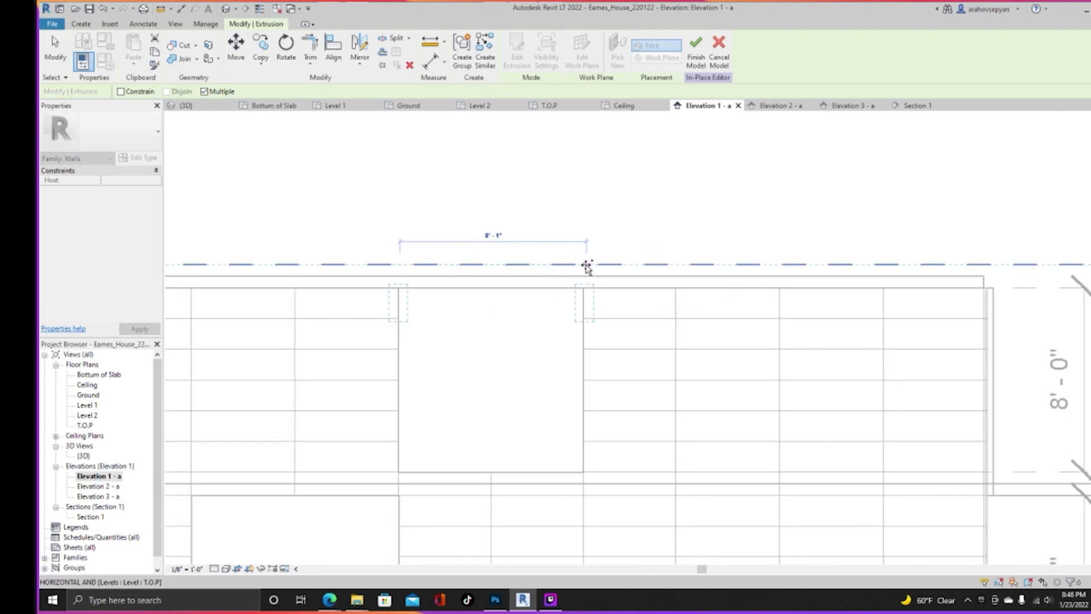
click(585, 263)
middle_drag(787, 263, 624, 253)
click(618, 254)
middle_drag(792, 258, 529, 253)
Continue copying the truss along the second building's roof, aligned with its facade mullions, including one copy 8'-6" from its start point
scroll(565, 259, down, 3)
middle_drag(966, 263, 302, 231)
scroll(880, 251, up, 3)
scroll(609, 233, up, 3)
click(608, 230)
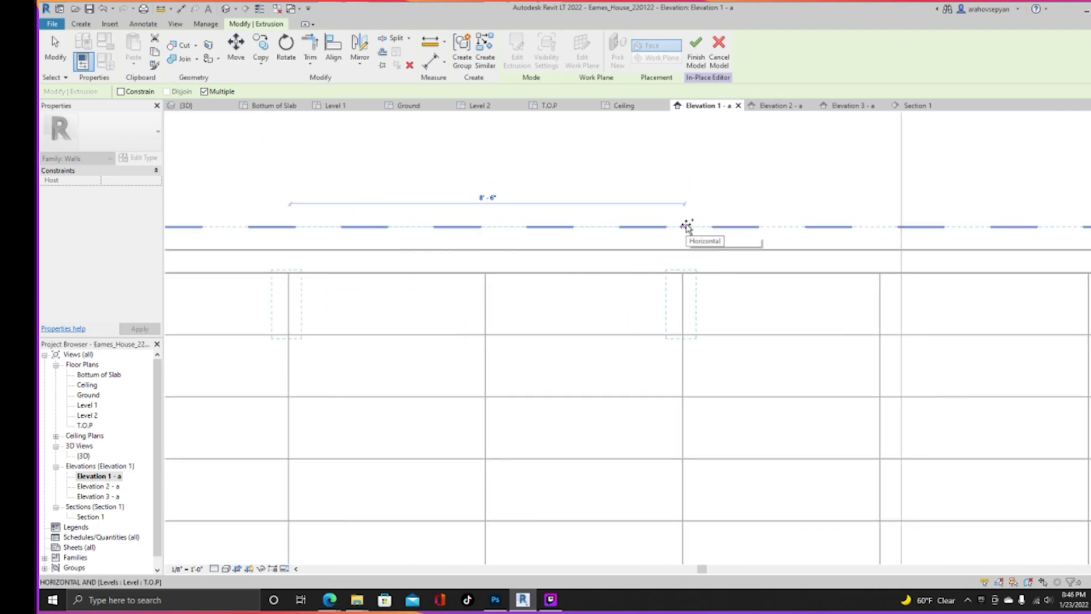
click(686, 227)
scroll(312, 234, down, 1)
middle_drag(687, 227, 397, 229)
click(665, 234)
scroll(547, 232, down, 2)
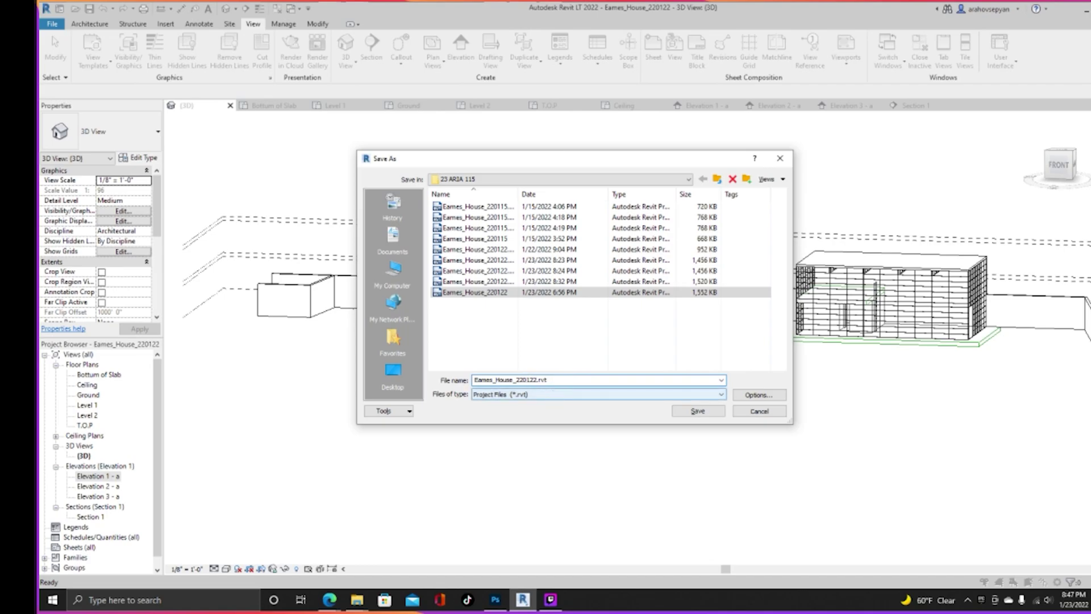
Save the project as Eames_House_220123
key(Return)
shift+middle_drag(555, 395, 581, 398)
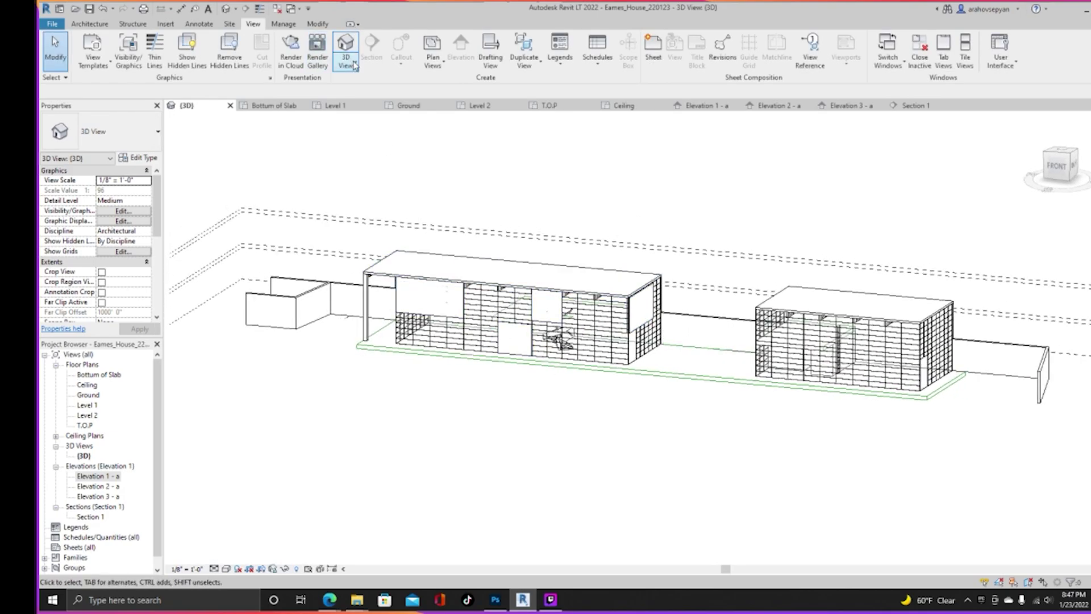
Create a perspective camera view from Level 1 with a 5'-6" offset, looking from the site wall end across both buildings
click(364, 105)
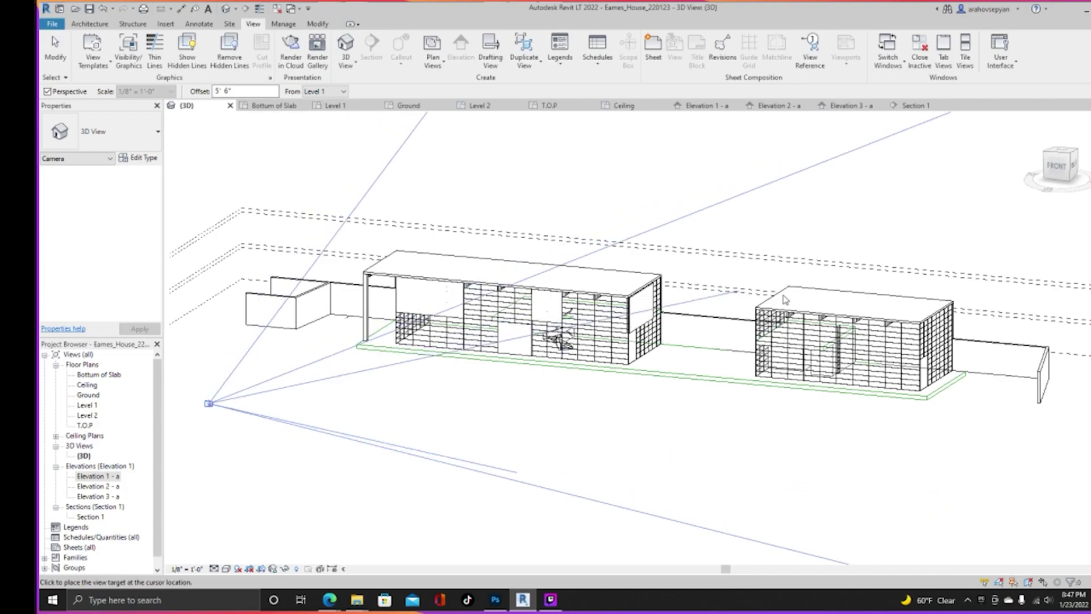
click(857, 277)
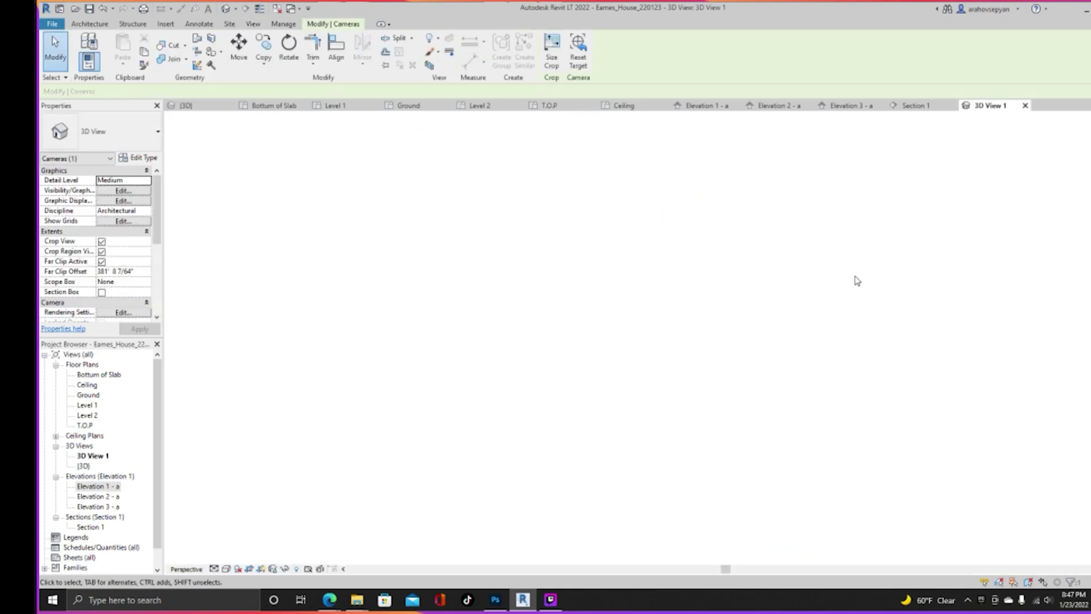
scroll(764, 362, down, 3)
middle_drag(764, 362, 339, 382)
scroll(429, 370, down, 1)
middle_drag(443, 379, 526, 376)
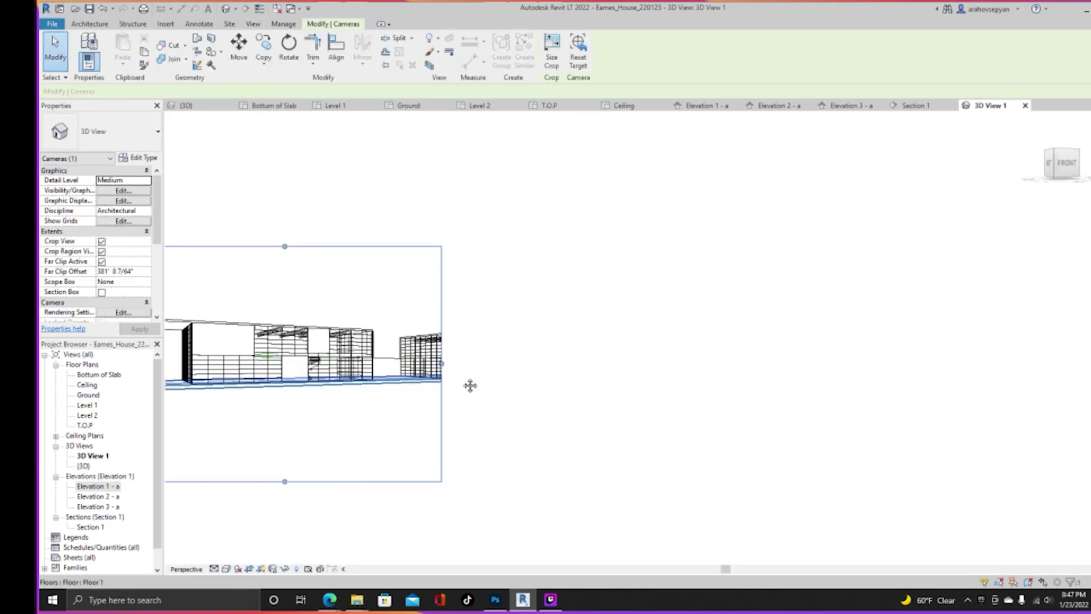
Enlarge the camera view's crop region on all sides so both buildings and the site walls fit with space around them
drag(578, 357, 701, 359)
middle_drag(526, 389, 670, 386)
drag(200, 349, 200, 352)
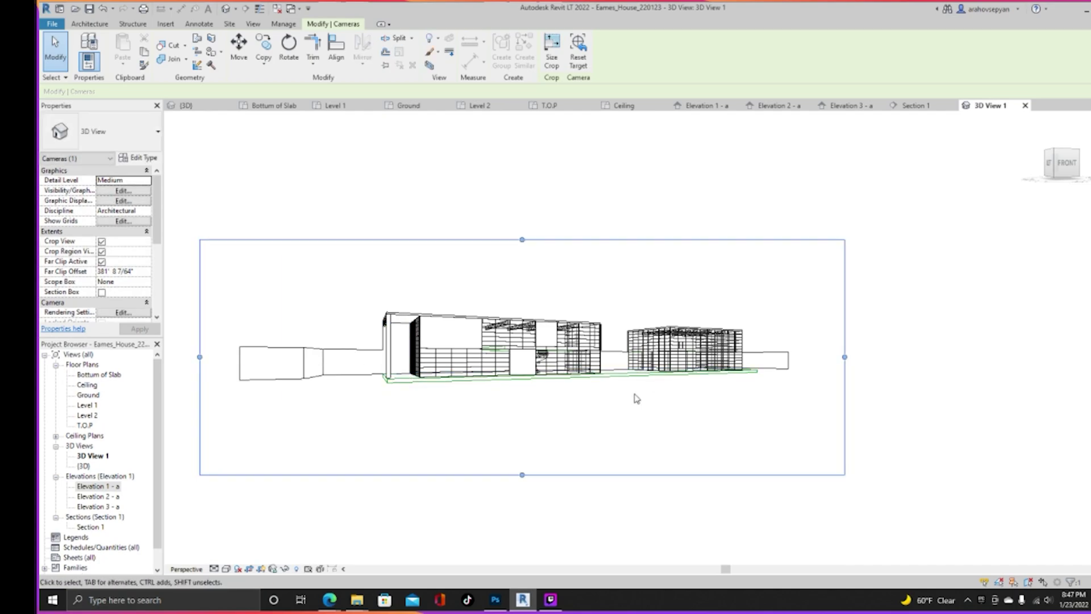
drag(852, 358, 888, 358)
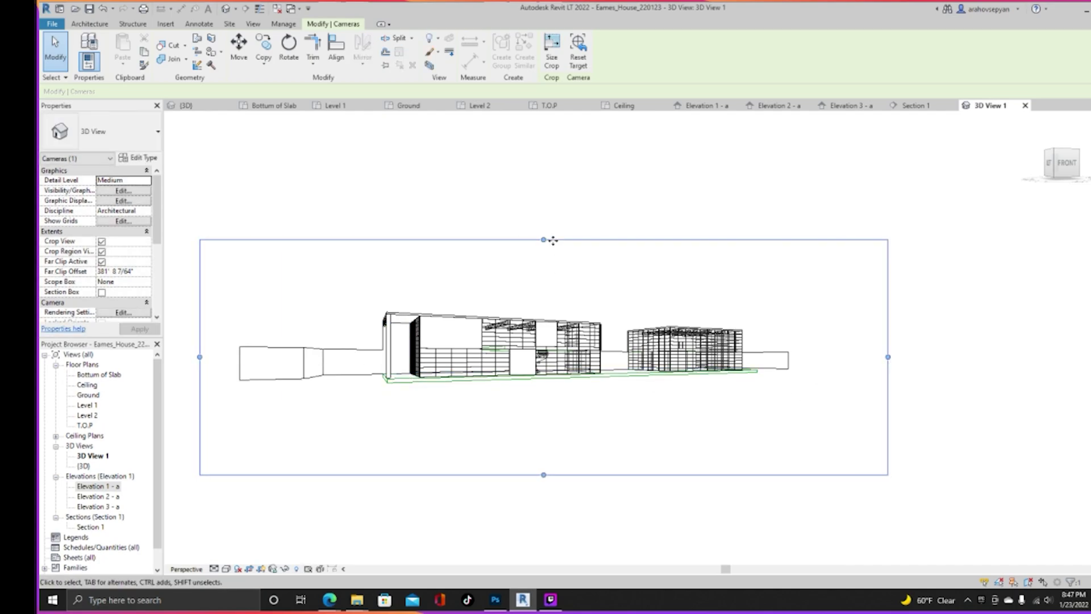
drag(548, 207, 546, 208)
drag(542, 476, 541, 502)
middle_drag(621, 361, 665, 404)
scroll(671, 386, up, 1)
click(738, 204)
middle_drag(741, 202, 768, 338)
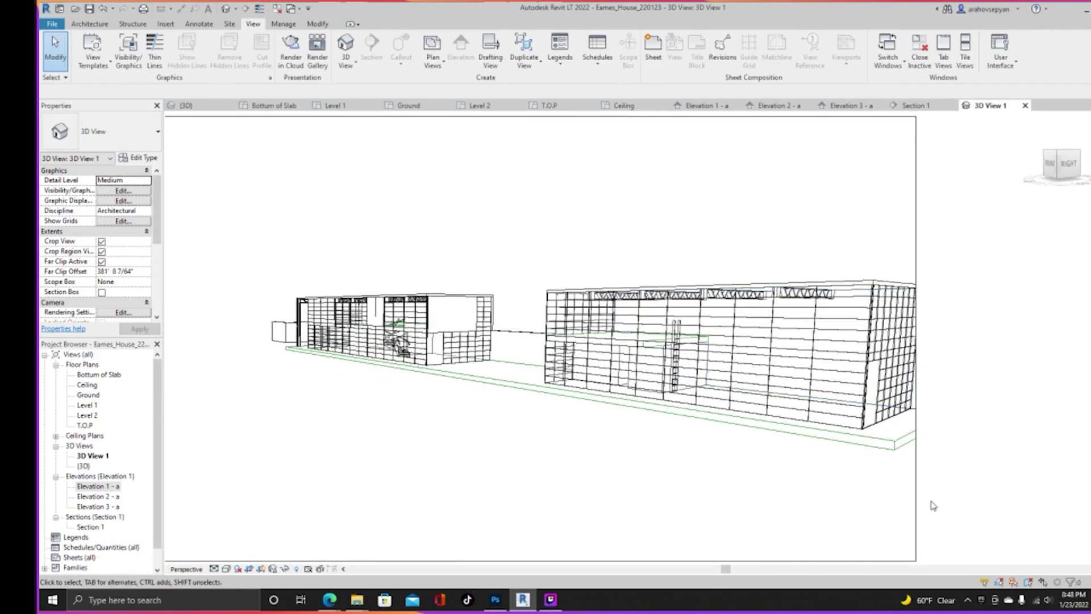
Widen the camera view's crop region beyond the second building to take in more of the site wall
click(917, 499)
drag(916, 339, 1023, 341)
scroll(894, 391, down, 3)
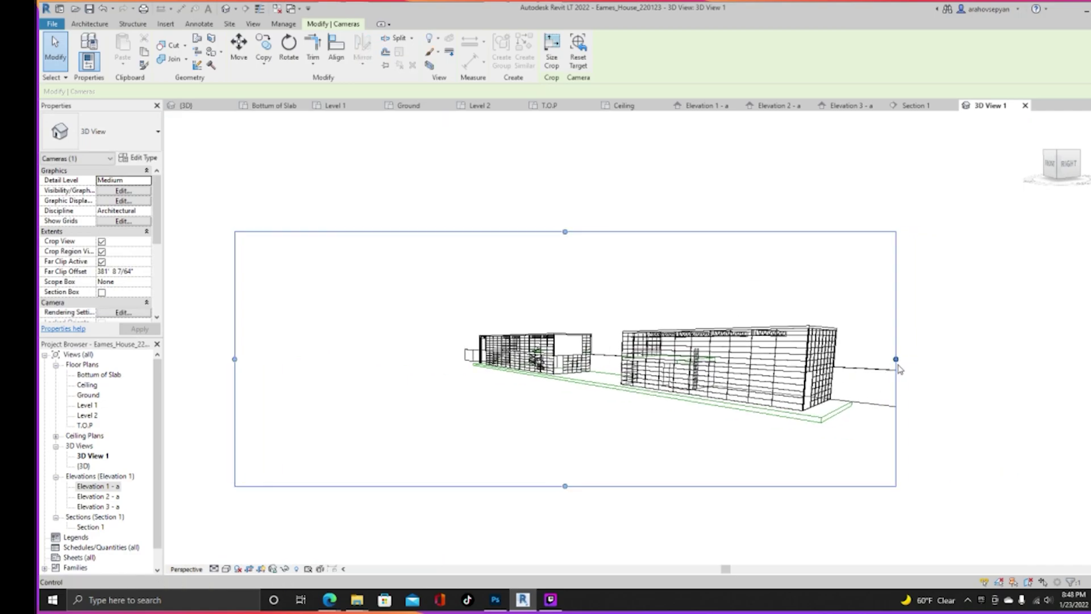
drag(897, 361, 937, 360)
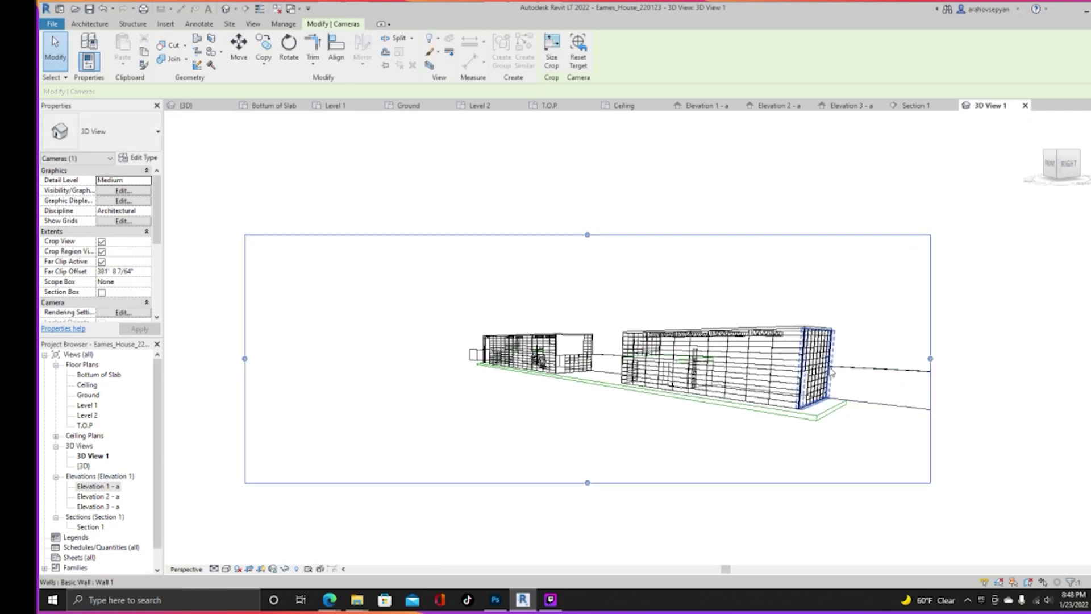
Orbit the camera view to a slightly raised angle showing both buildings from the overhanging roof end
shift+middle_drag(831, 372, 836, 339)
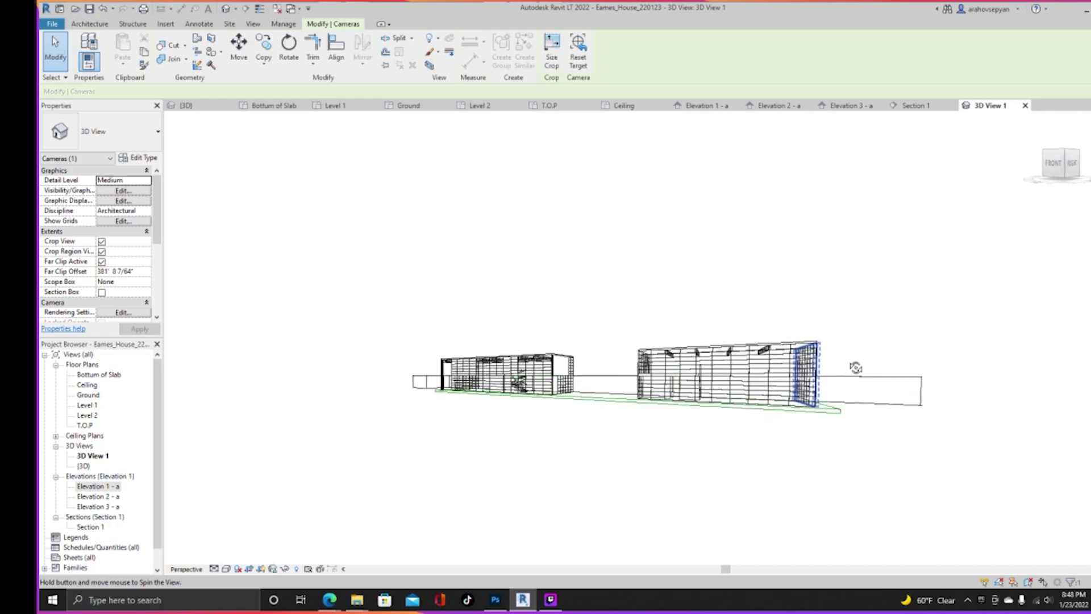
shift+middle_drag(879, 401, 663, 402)
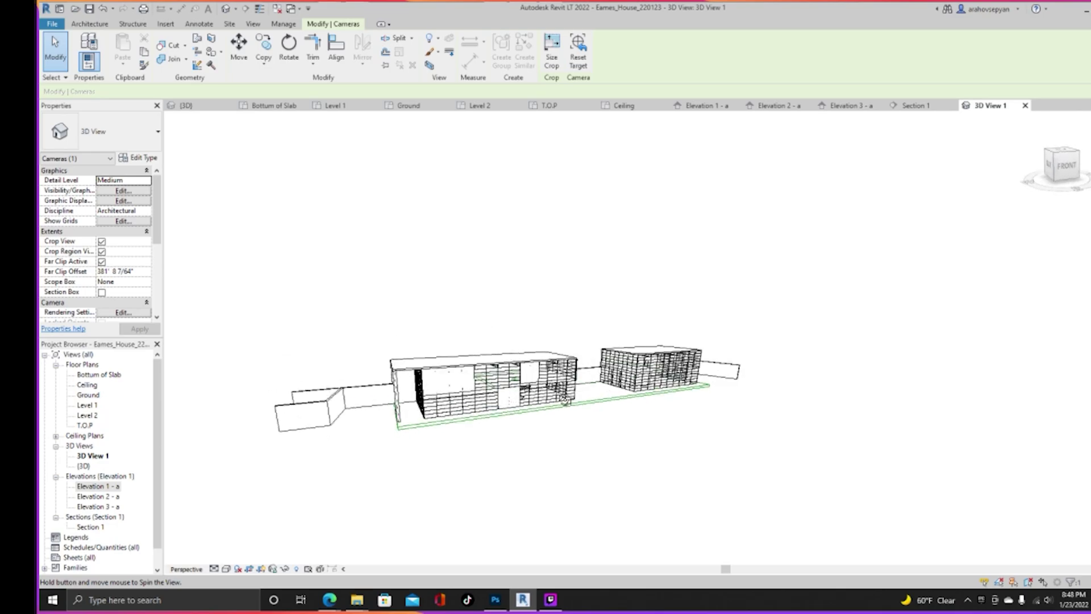
shift+middle_drag(566, 401, 669, 394)
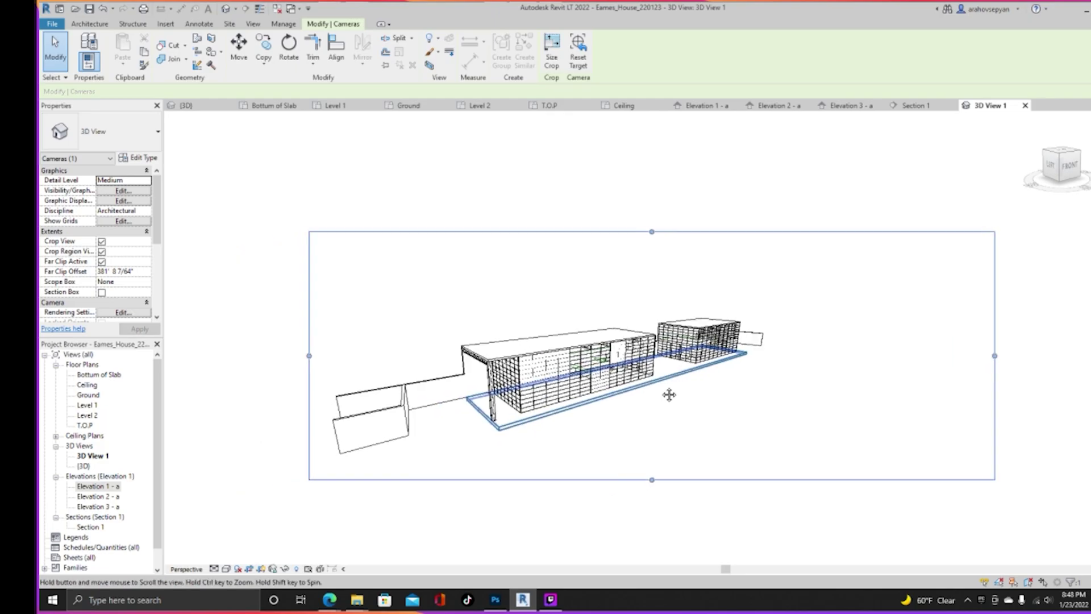